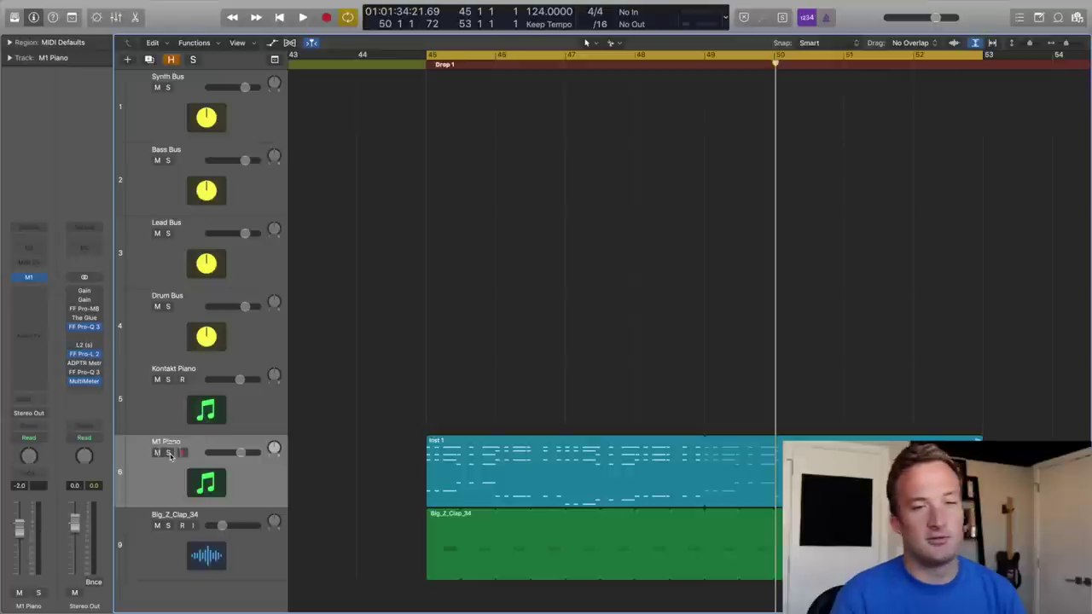
# Solo the M1 Piano track and briefly play it back to hear it
pyautogui.click(168, 453)
pyautogui.press('space')
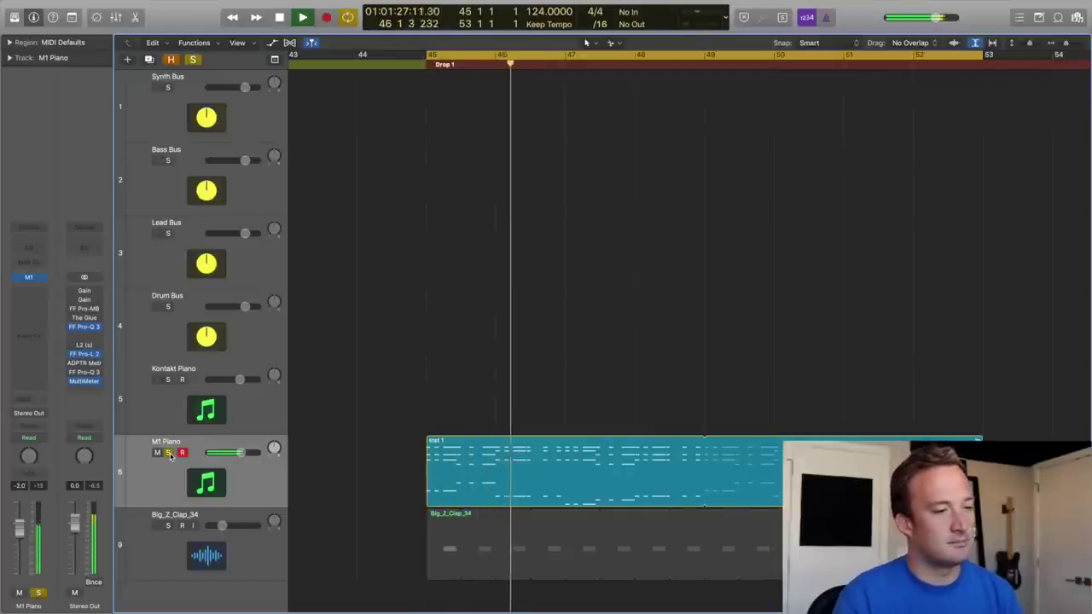
pyautogui.press('space')
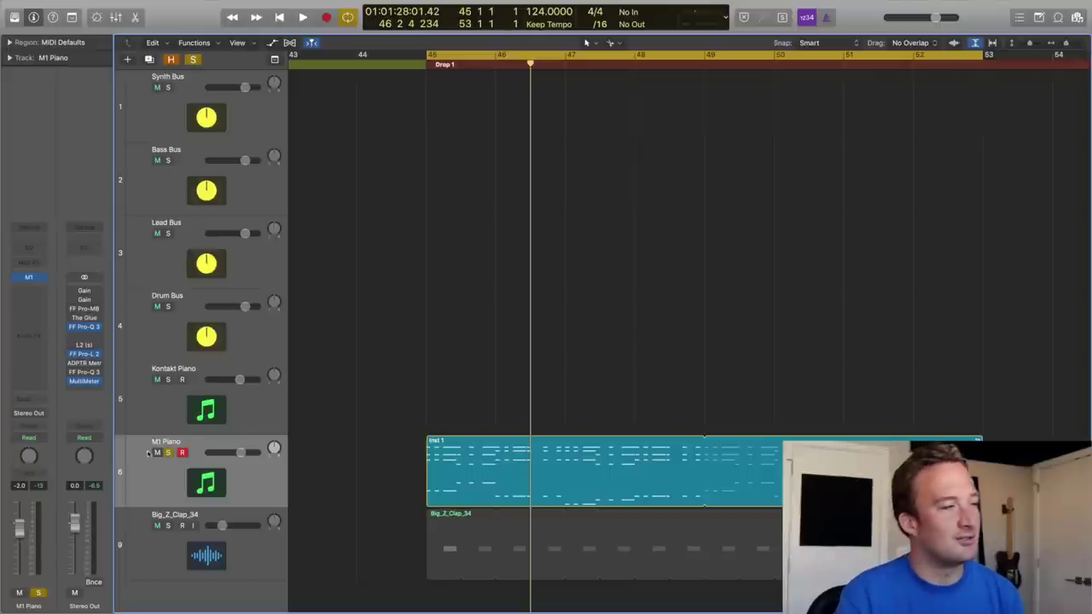
# Insert iZotope Ozone Imager (Stereo) on the M1 Piano track
pyautogui.click(31, 292)
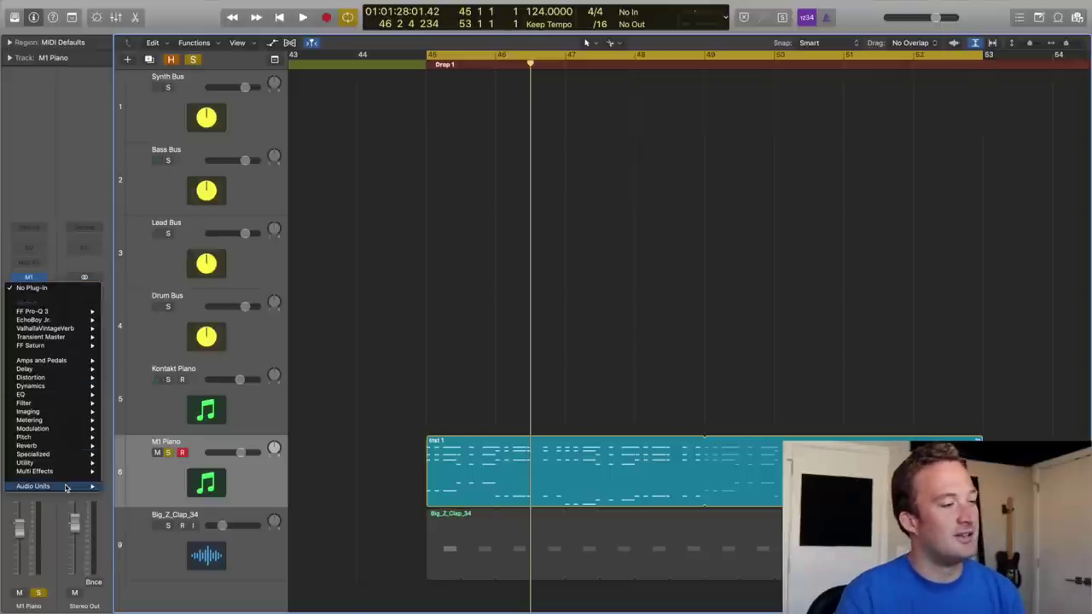
pyautogui.moveTo(66, 487)
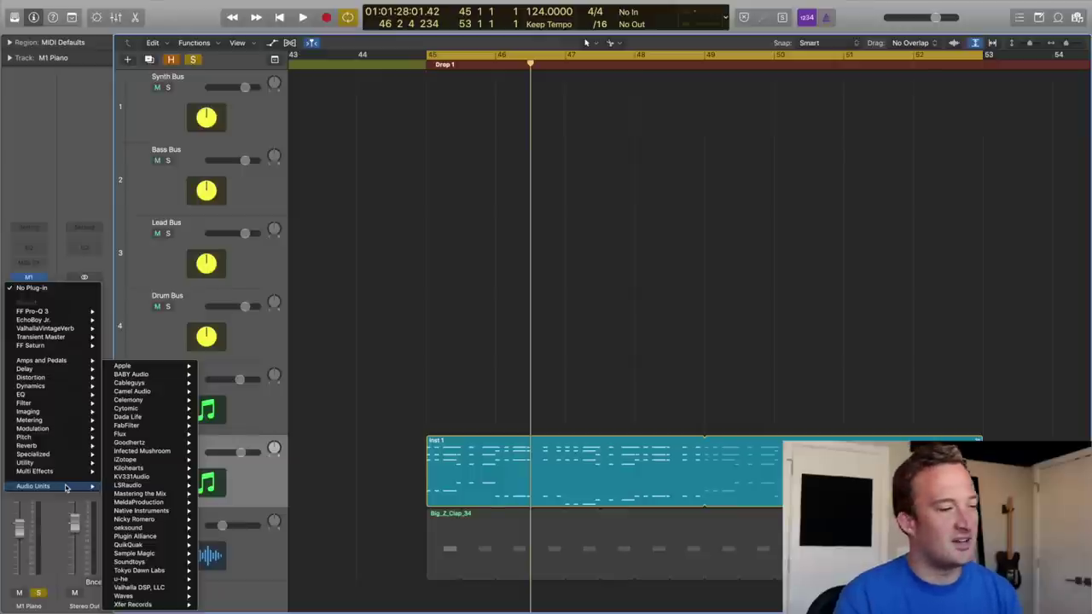
pyautogui.moveTo(163, 460)
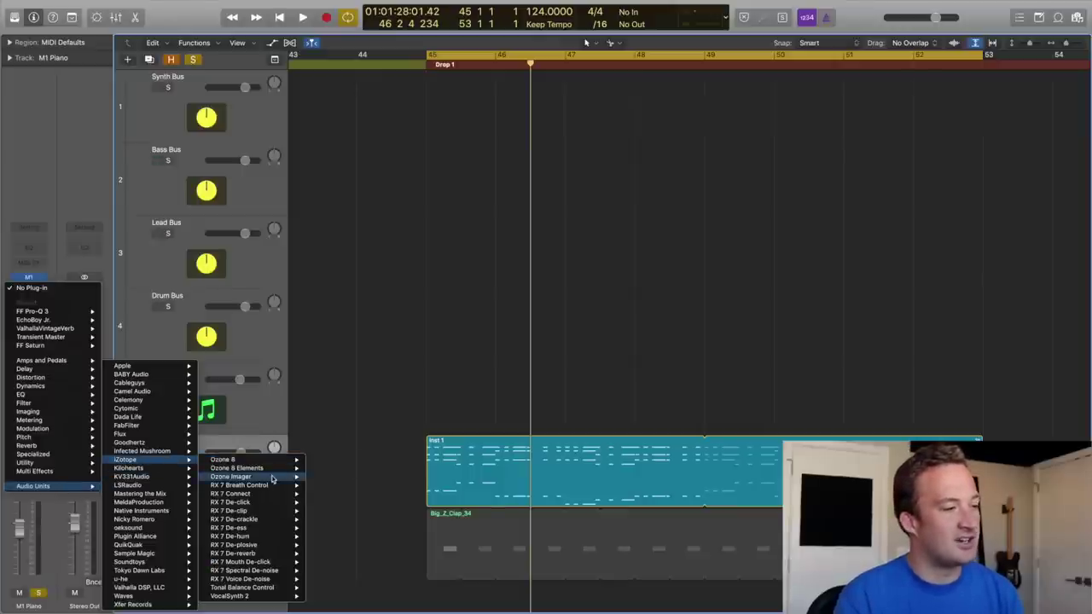
pyautogui.click(327, 477)
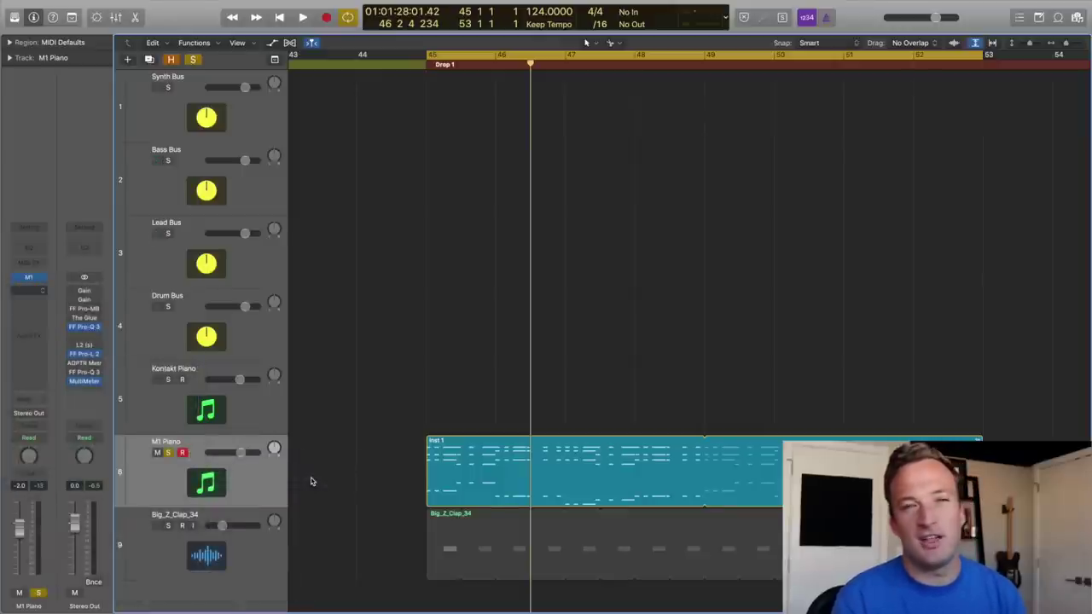
# Enable Stereoize in Ozone Imager and set Width to about 37.7, with the plug-in active
pyautogui.moveTo(181, 12); pyautogui.dragTo(446, 105)
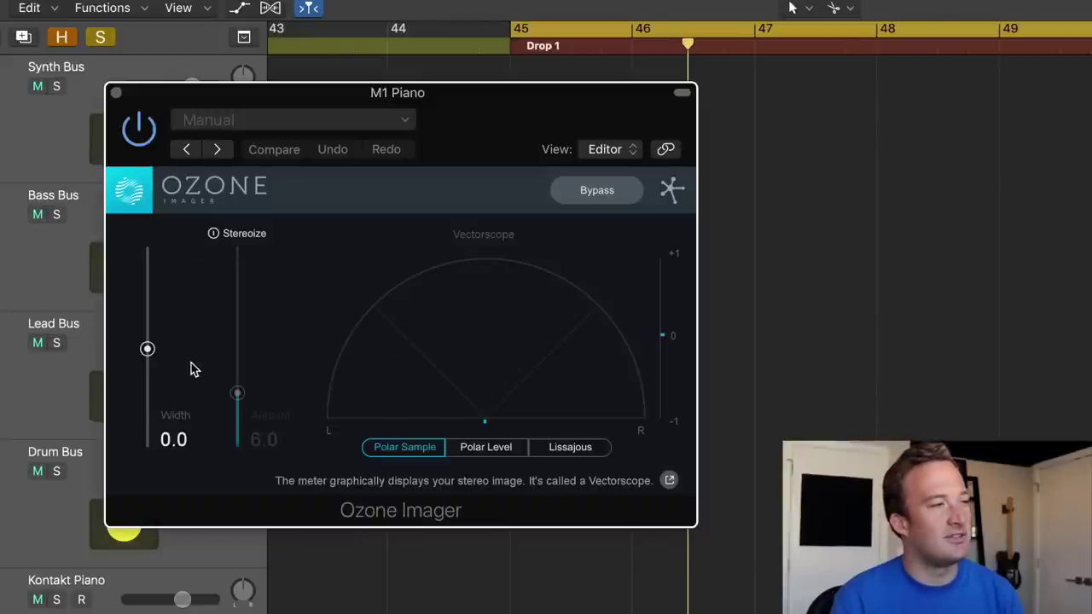
pyautogui.click(214, 234)
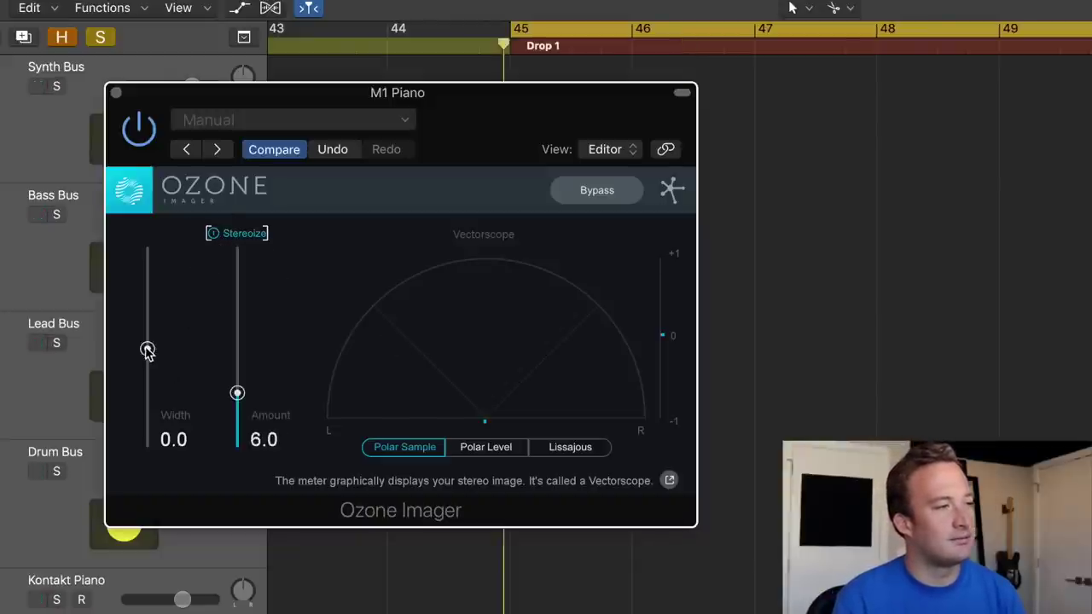
pyautogui.moveTo(147, 350); pyautogui.dragTo(148, 304)
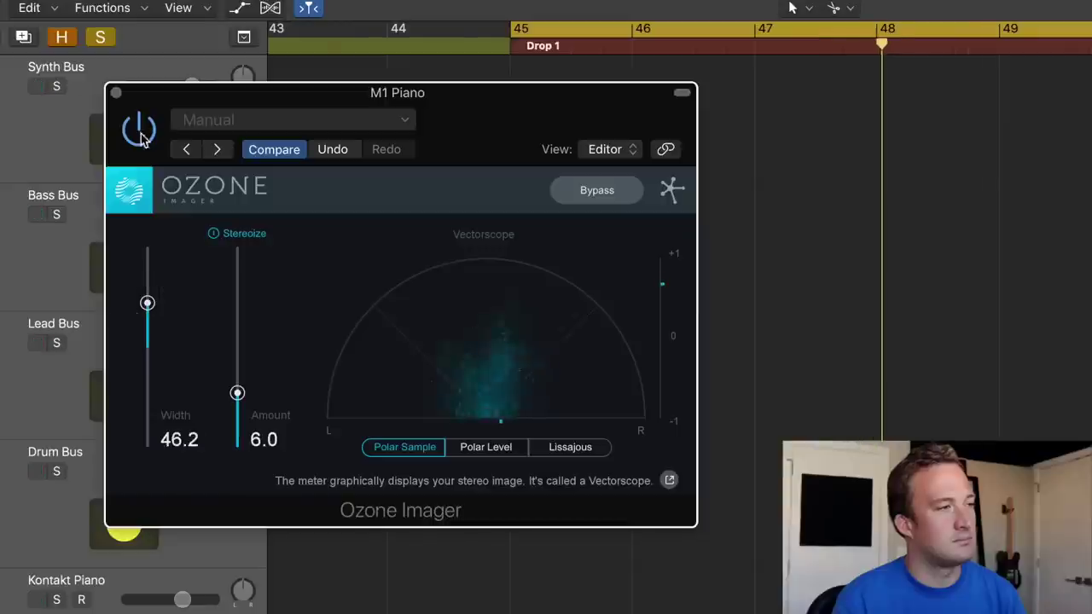
pyautogui.moveTo(147, 304); pyautogui.dragTo(148, 314)
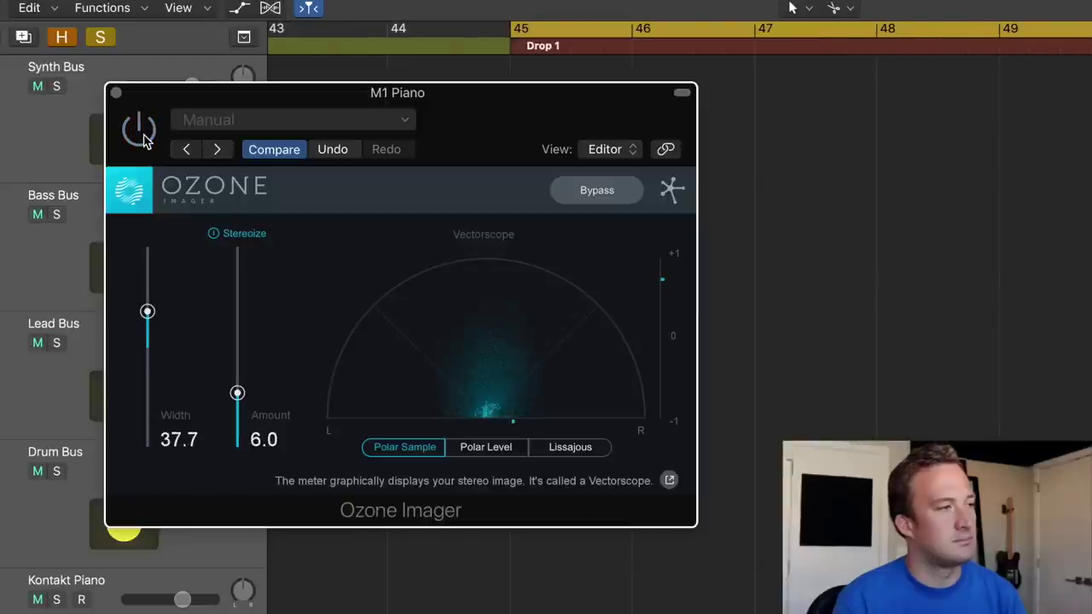
pyautogui.click(140, 129)
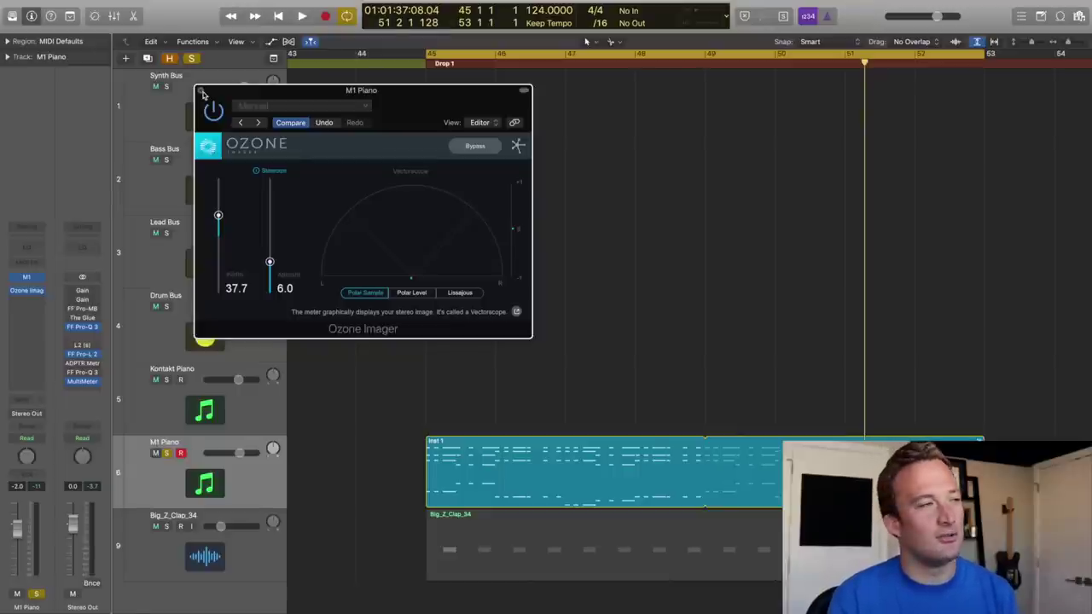
# Close the imager and insert a stereo FabFilter Pro-C 2 compressor on M1 Piano
pyautogui.click(200, 90)
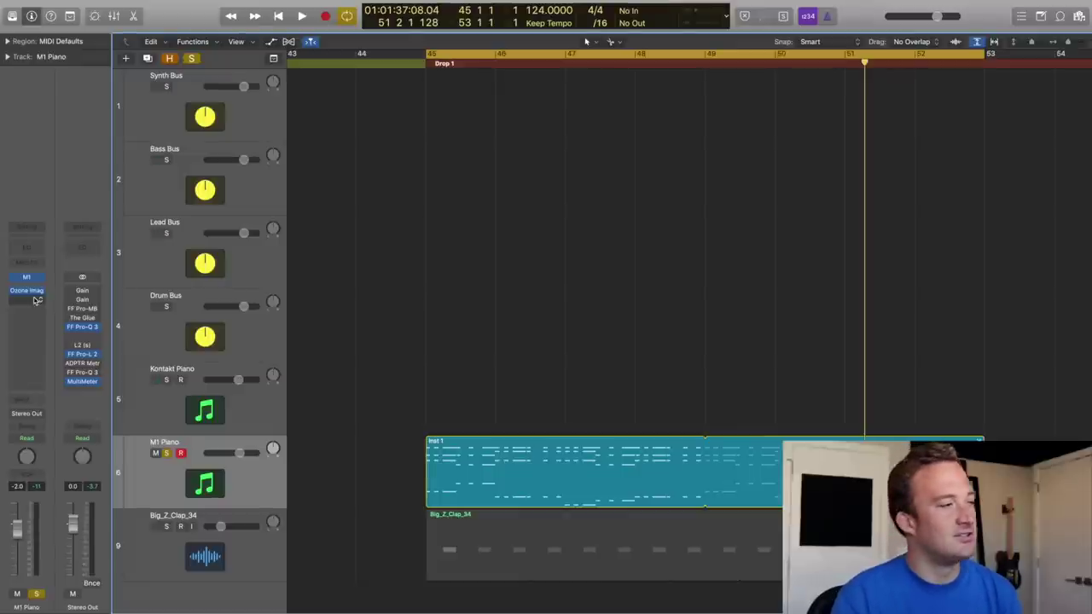
pyautogui.click(32, 302)
pyautogui.moveTo(72, 501)
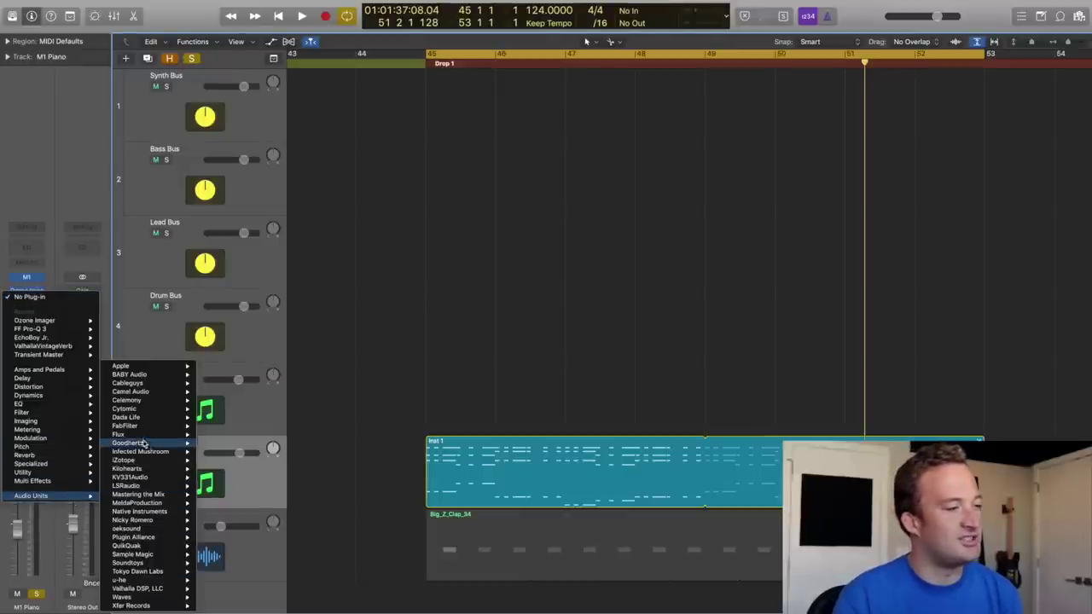
pyautogui.moveTo(144, 427)
pyautogui.moveTo(261, 446)
pyautogui.click(306, 444)
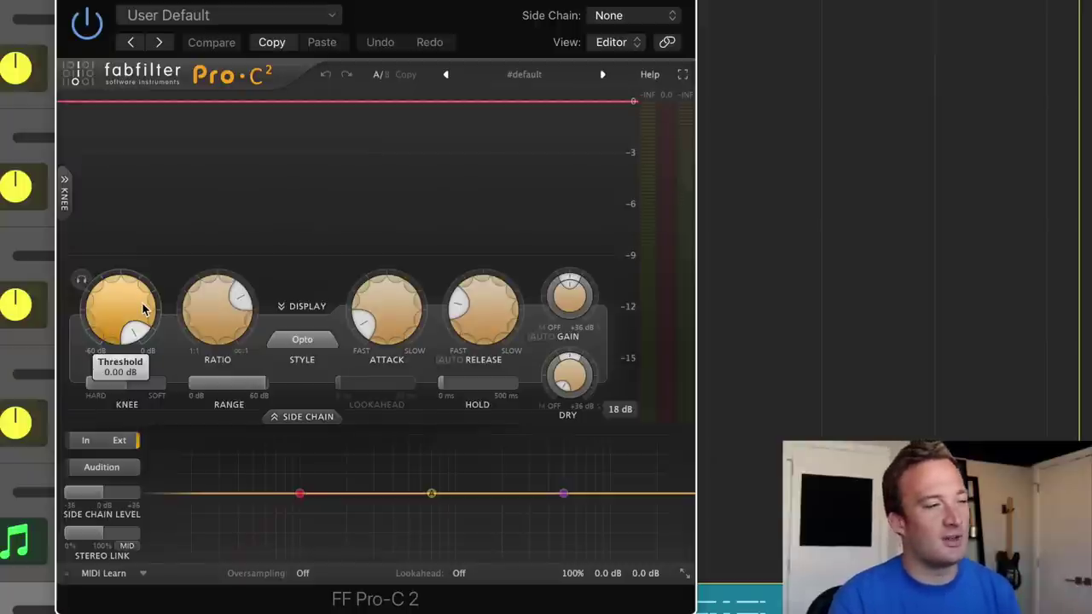
# Lower Pro-C 2's threshold to about -21 dB, lengthen attack slightly, and shorten release to about 90 ms
pyautogui.moveTo(147, 292)
pyautogui.mouseDown()
pyautogui.moveTo(120, 359)
pyautogui.moveTo(125, 426)
pyautogui.mouseUp()
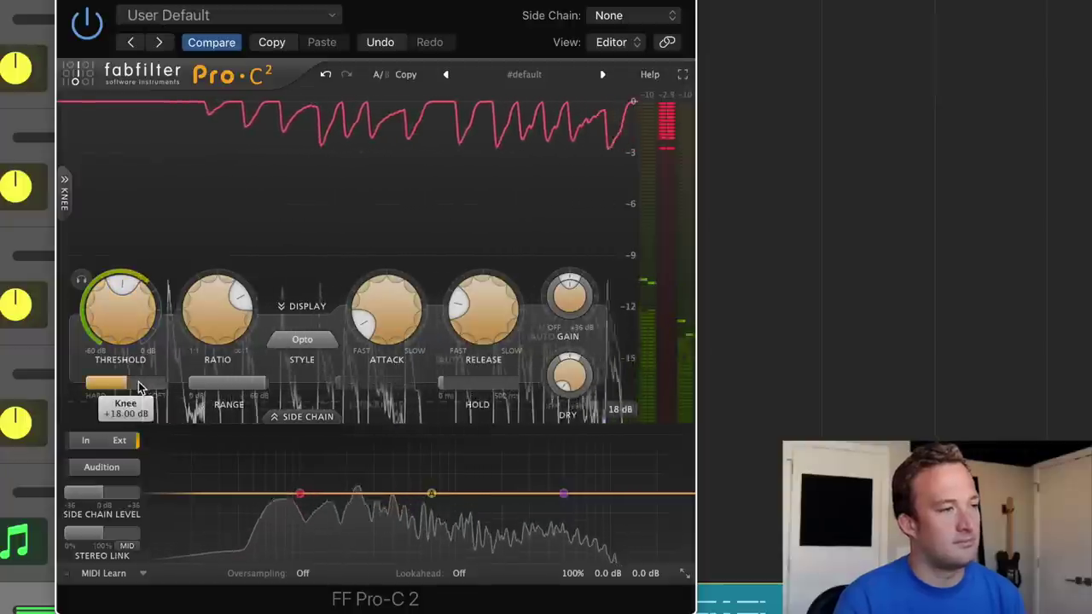
pyautogui.press('space')
pyautogui.moveTo(113, 384)
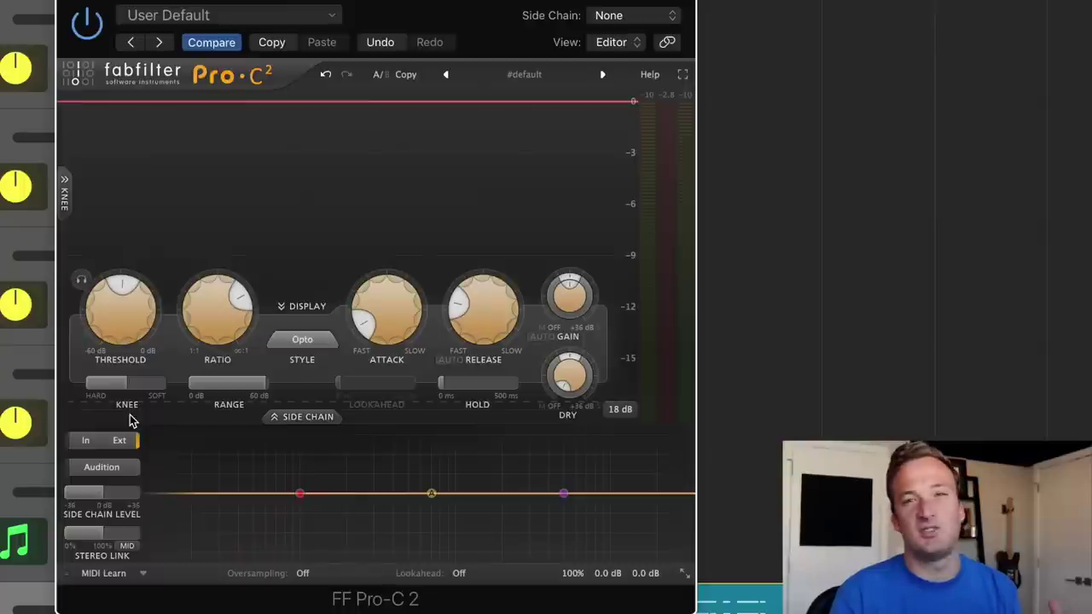
pyautogui.press('space')
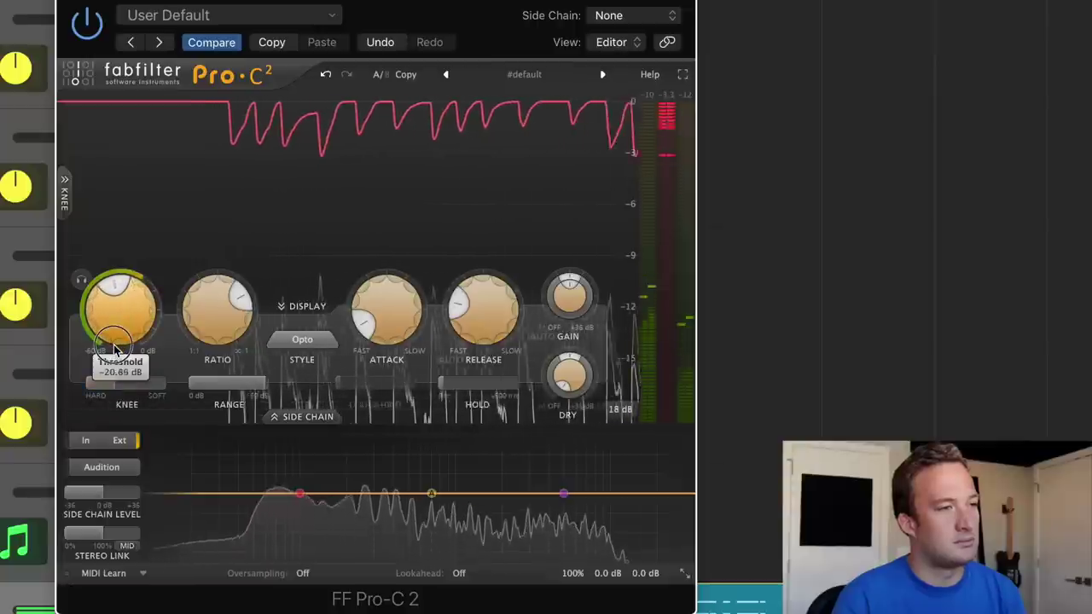
pyautogui.moveTo(115, 331)
pyautogui.mouseDown()
pyautogui.moveTo(116, 345)
pyautogui.moveTo(124, 314)
pyautogui.mouseUp()
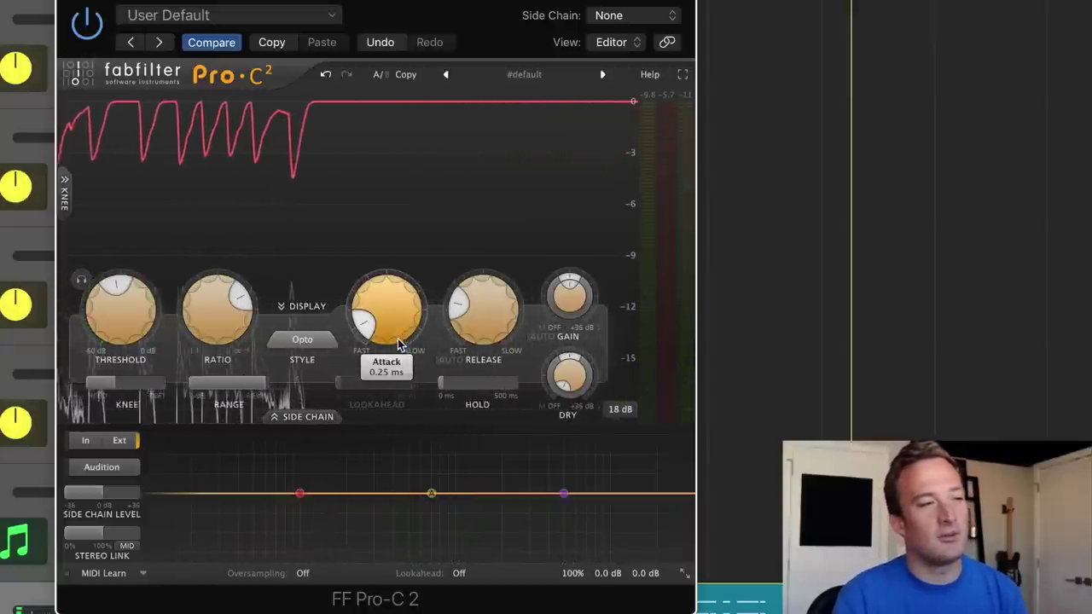
pyautogui.moveTo(383, 321); pyautogui.dragTo(382, 313)
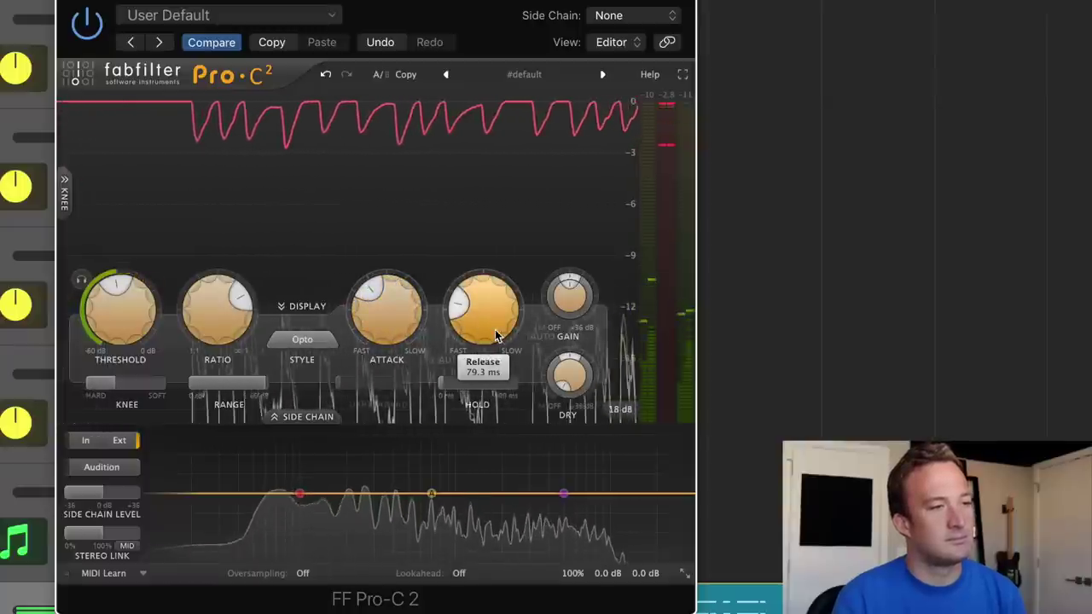
pyautogui.moveTo(491, 290); pyautogui.dragTo(491, 355)
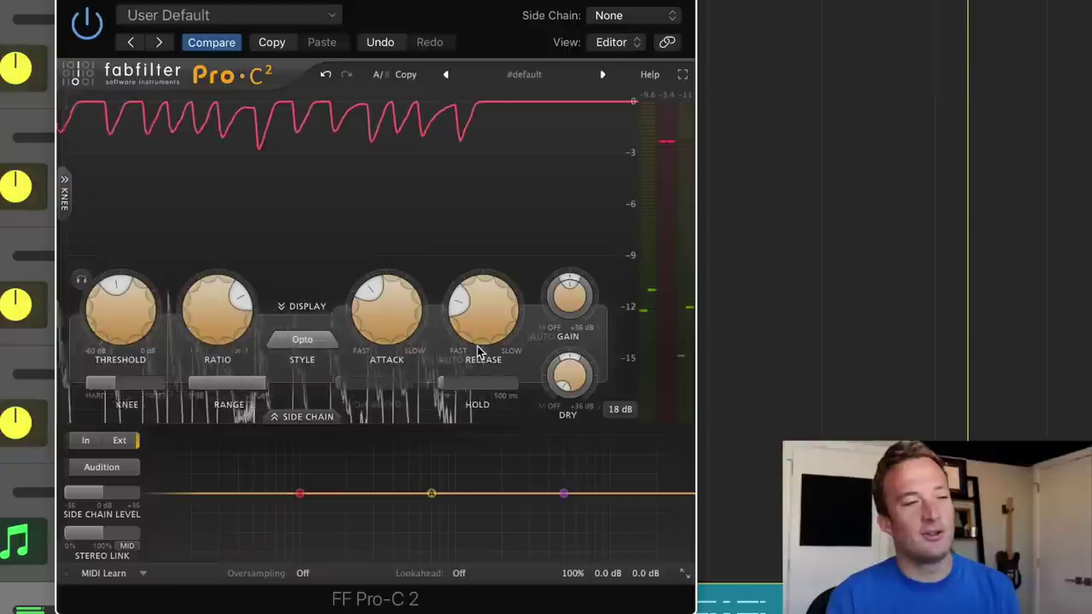
# Set Pro-C 2 hold to about 4 ms, threshold to -22 dB, dry level near -12.6 dB, then bypass it to compare
pyautogui.moveTo(462, 382)
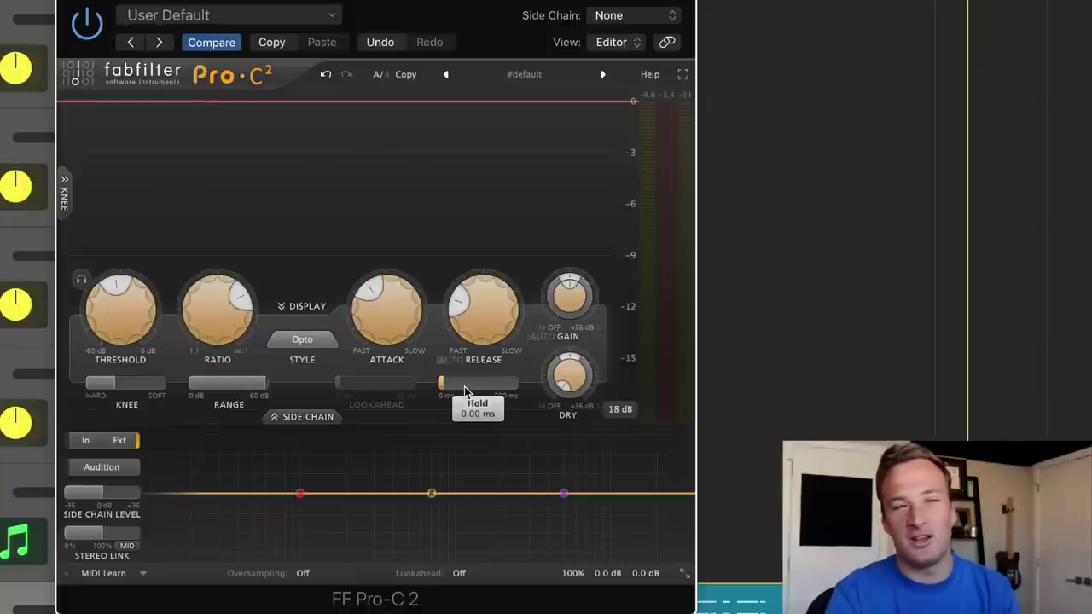
pyautogui.moveTo(465, 391); pyautogui.dragTo(519, 415)
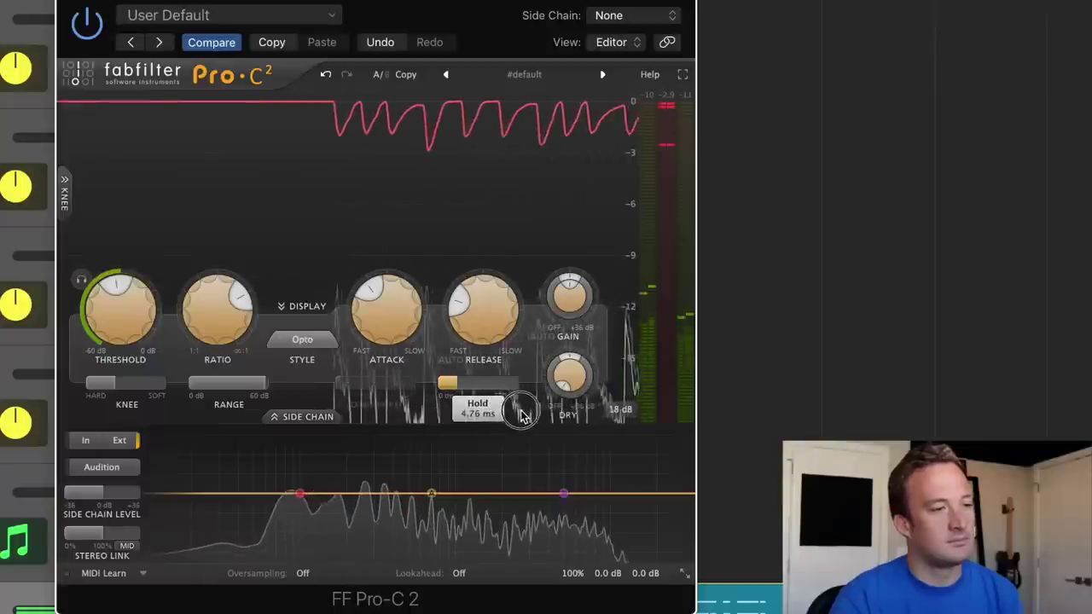
pyautogui.moveTo(120, 316); pyautogui.dragTo(121, 335)
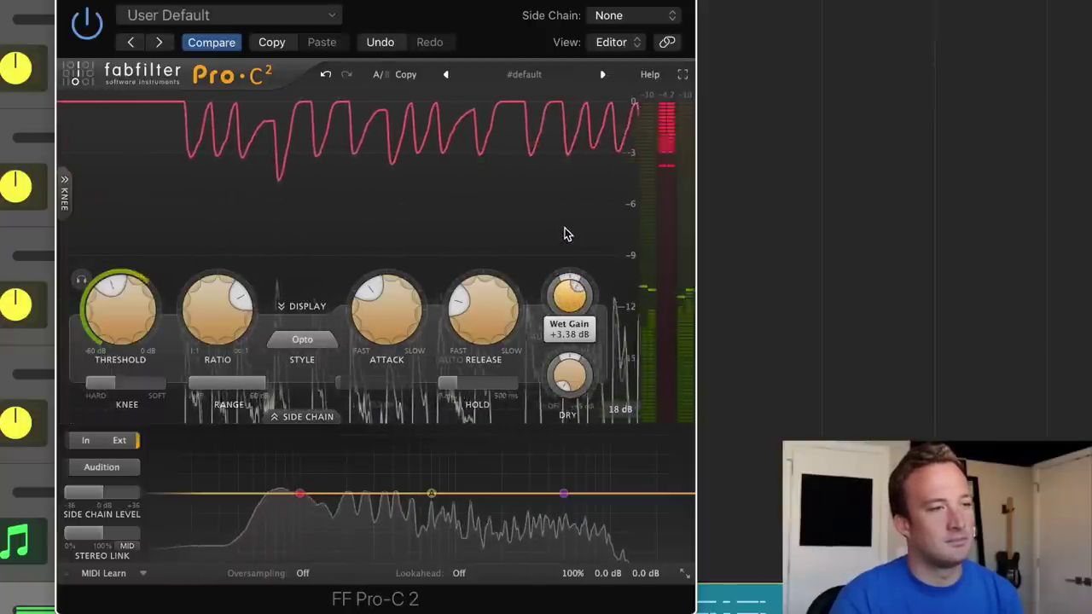
pyautogui.press('space')
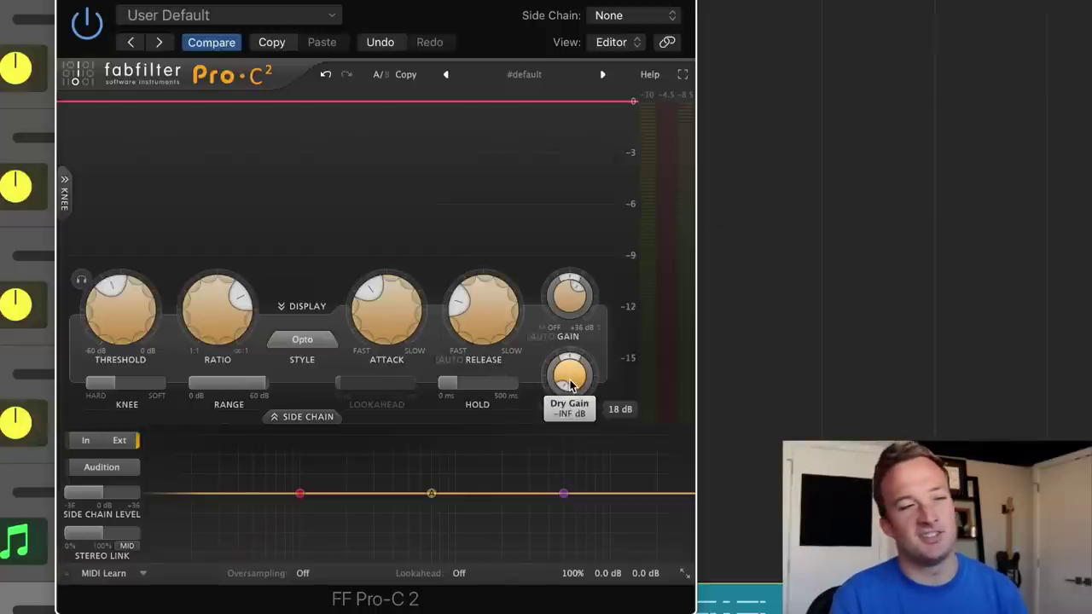
pyautogui.press('space')
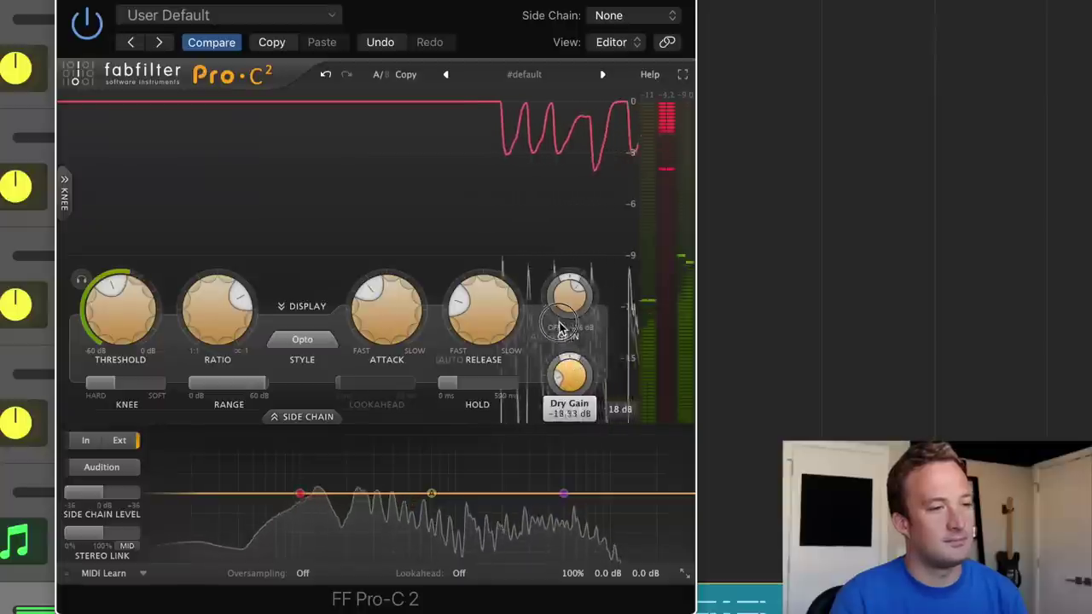
pyautogui.moveTo(555, 296); pyautogui.dragTo(555, 312)
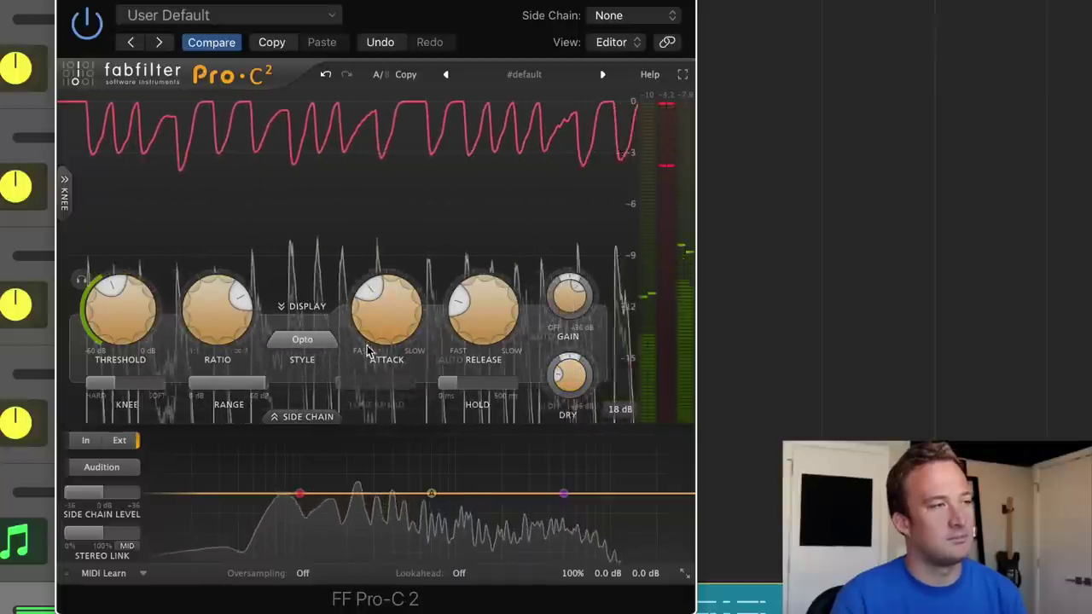
pyautogui.click(85, 26)
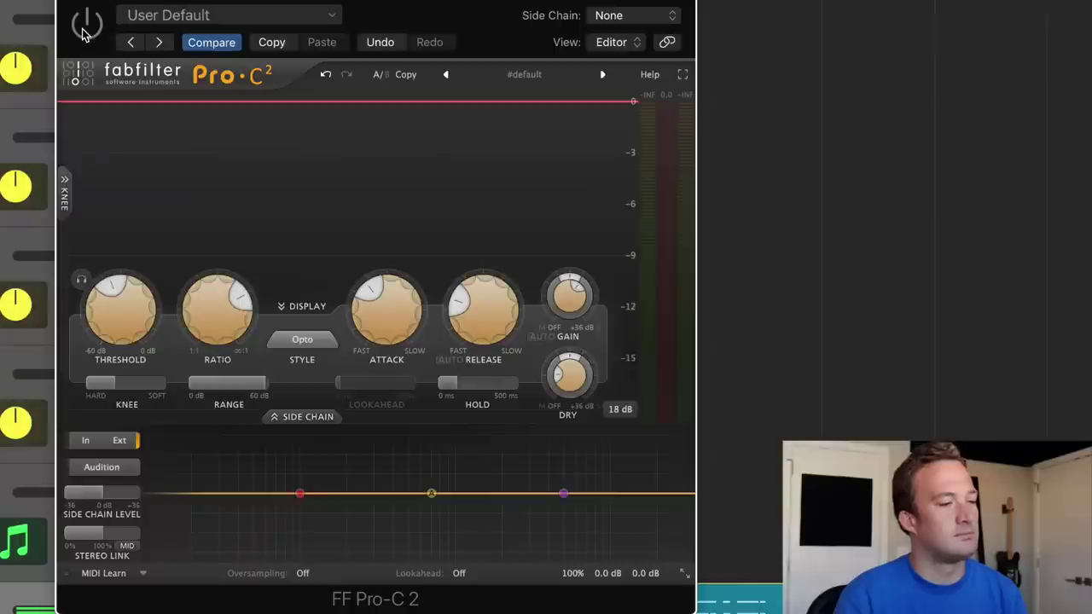
# Re-enable and close Pro-C 2, then insert a stereo FabFilter Pro-Q 3 in the next slot
pyautogui.click(82, 32)
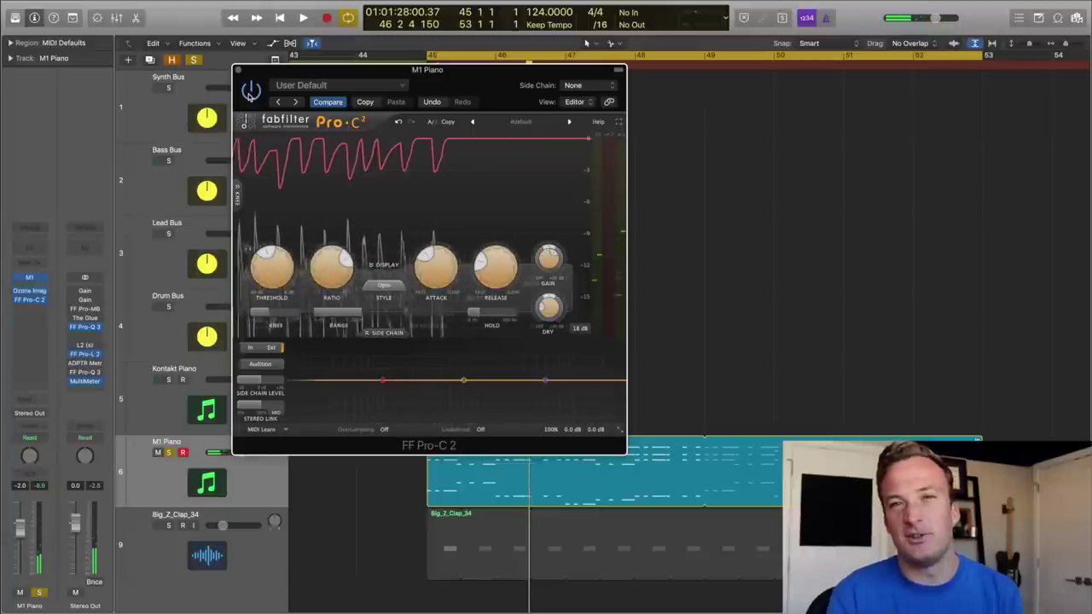
pyautogui.click(29, 300)
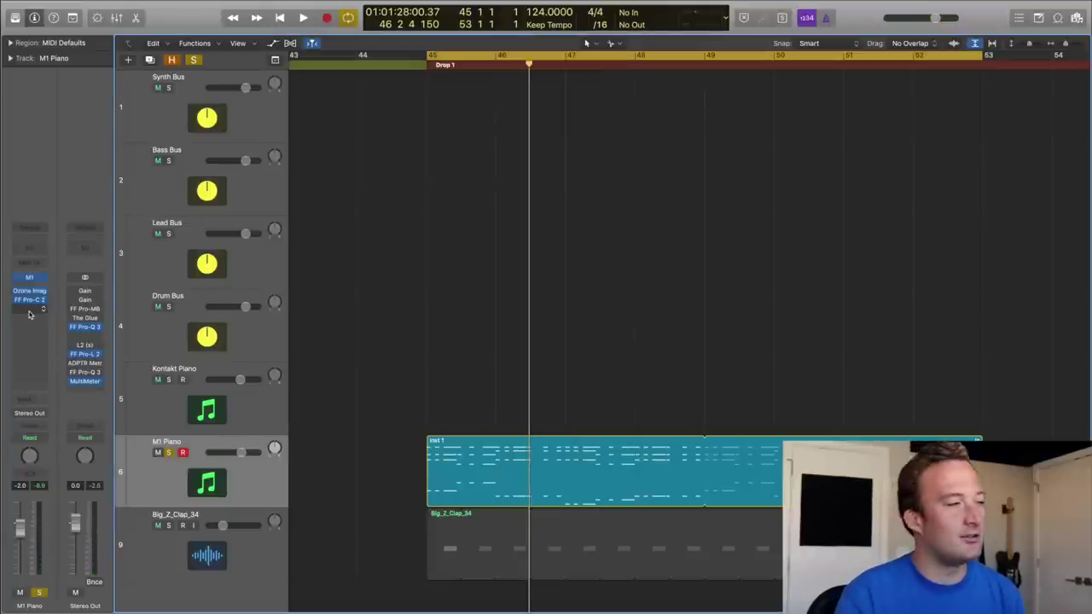
pyautogui.click(30, 322)
pyautogui.moveTo(85, 355)
pyautogui.click(124, 355)
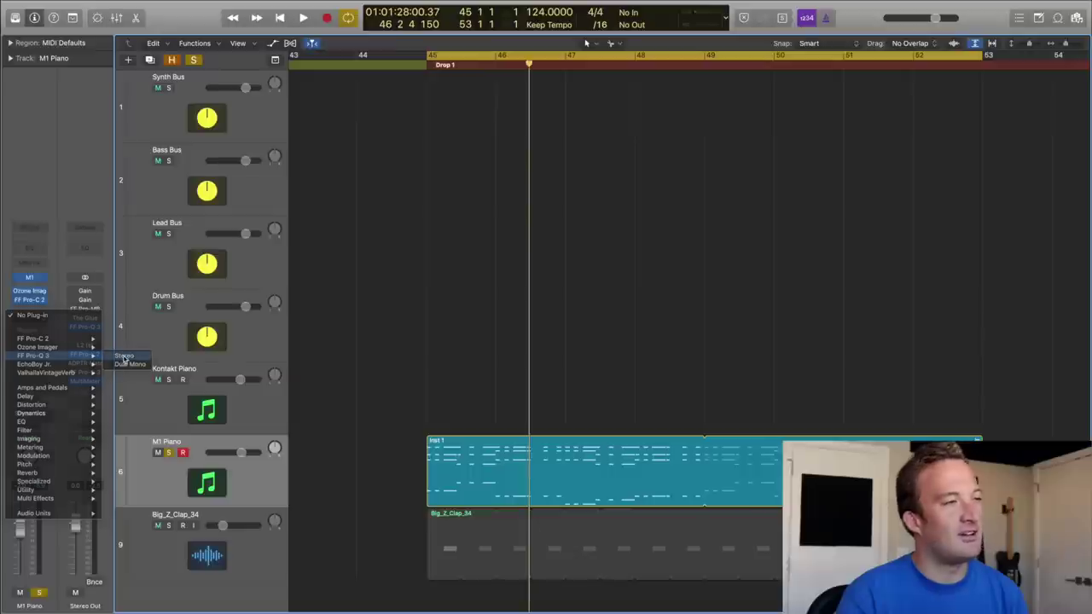
pyautogui.moveTo(309, 32); pyautogui.dragTo(474, 119)
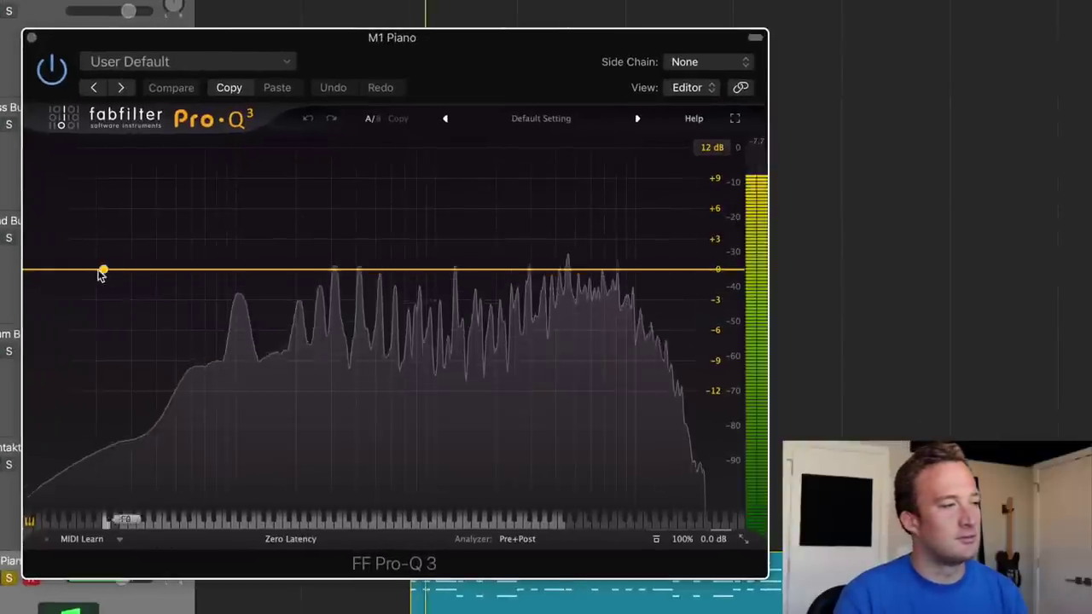
# Add a low cut around 78 Hz and gentle bell cuts near 4.9 kHz and 6.6 kHz
pyautogui.moveTo(40, 270); pyautogui.dragTo(205, 275)
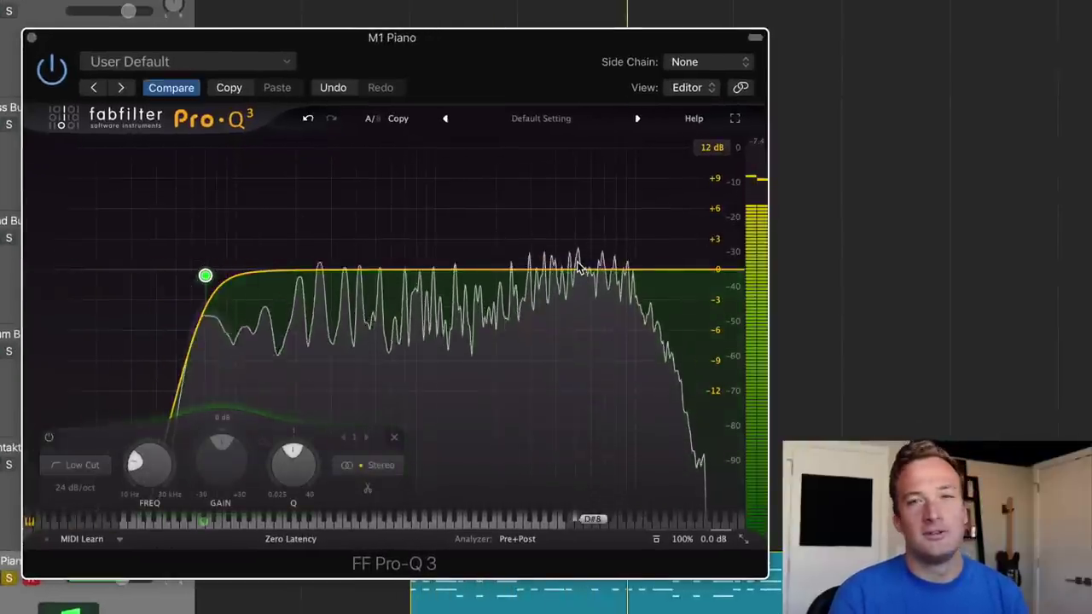
pyautogui.moveTo(578, 267)
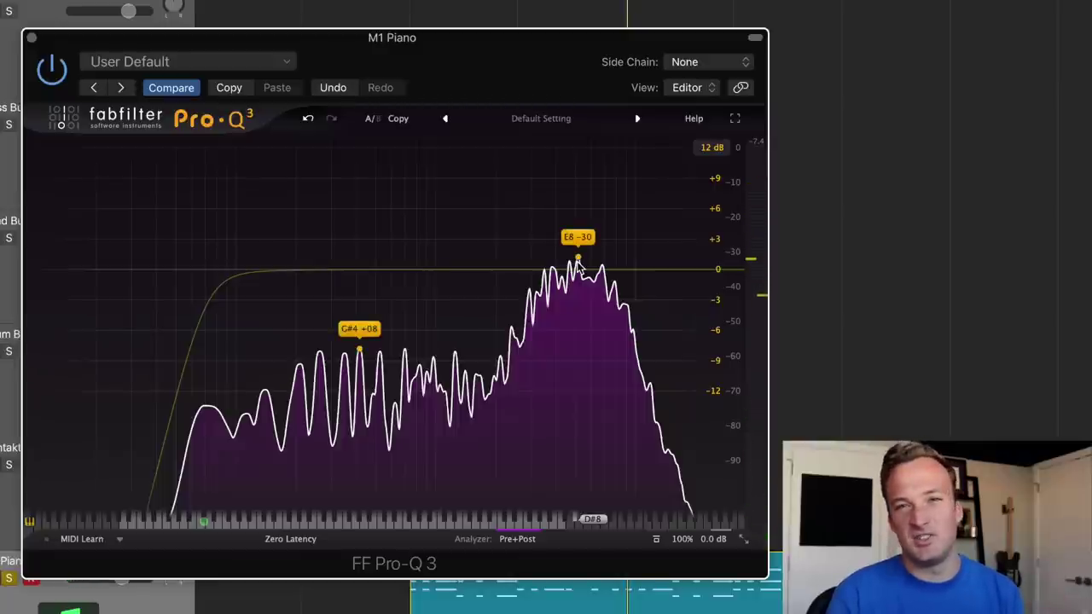
pyautogui.press('space')
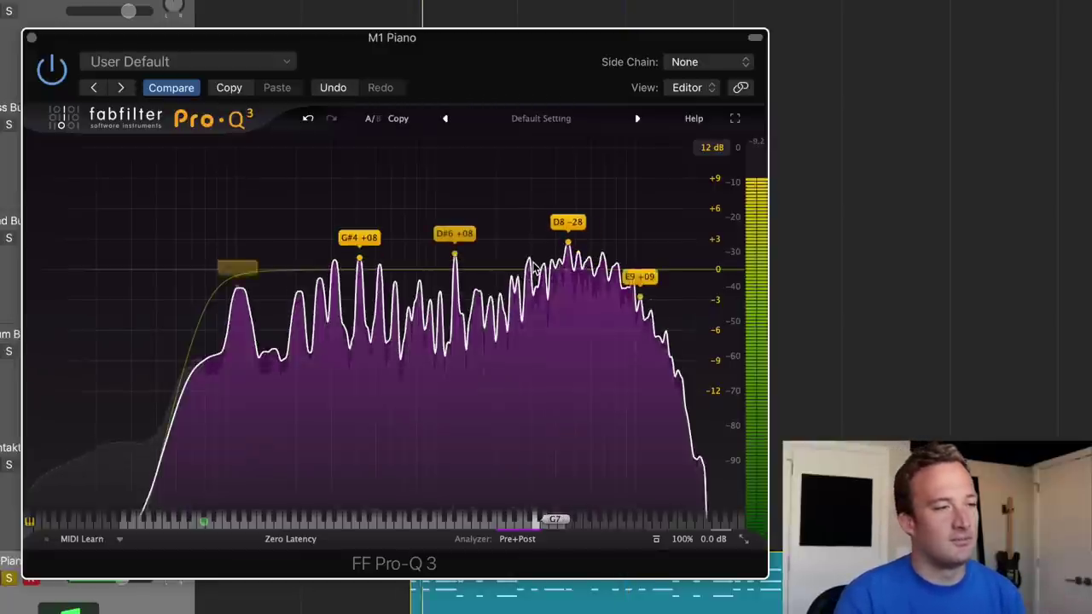
pyautogui.moveTo(573, 271); pyautogui.dragTo(596, 213)
pyautogui.moveTo(578, 175); pyautogui.dragTo(576, 320)
pyautogui.click(599, 270)
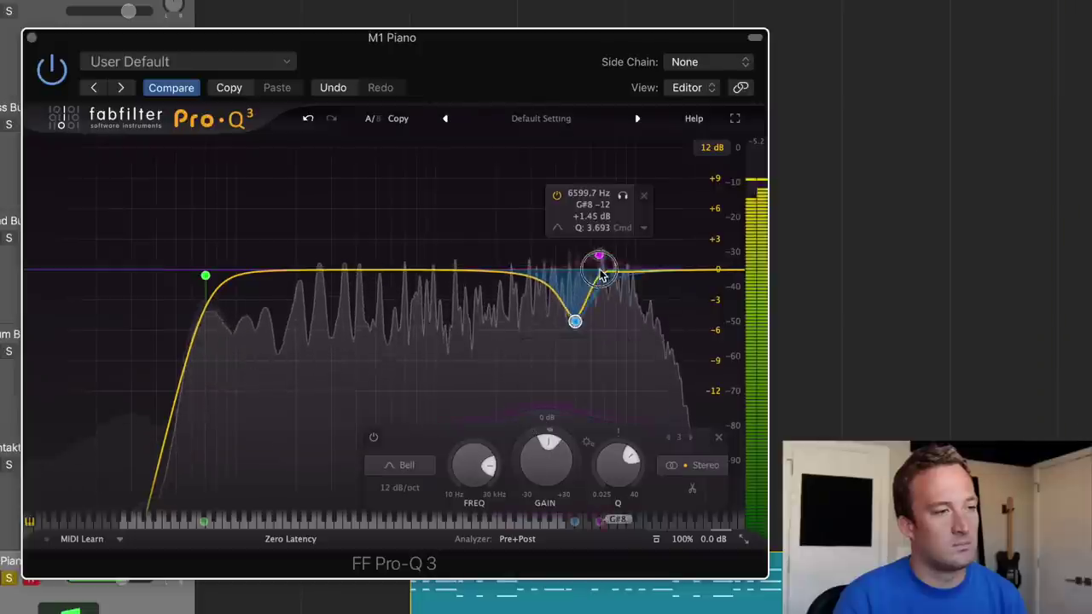
pyautogui.moveTo(600, 252); pyautogui.dragTo(601, 151)
pyautogui.click(625, 182)
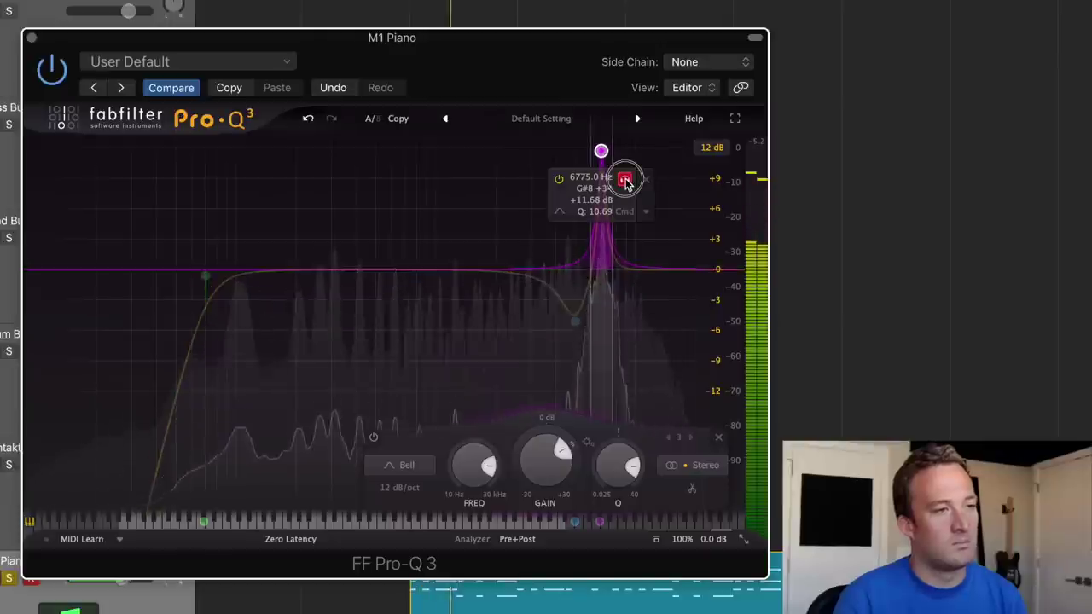
pyautogui.moveTo(549, 456); pyautogui.dragTo(549, 555)
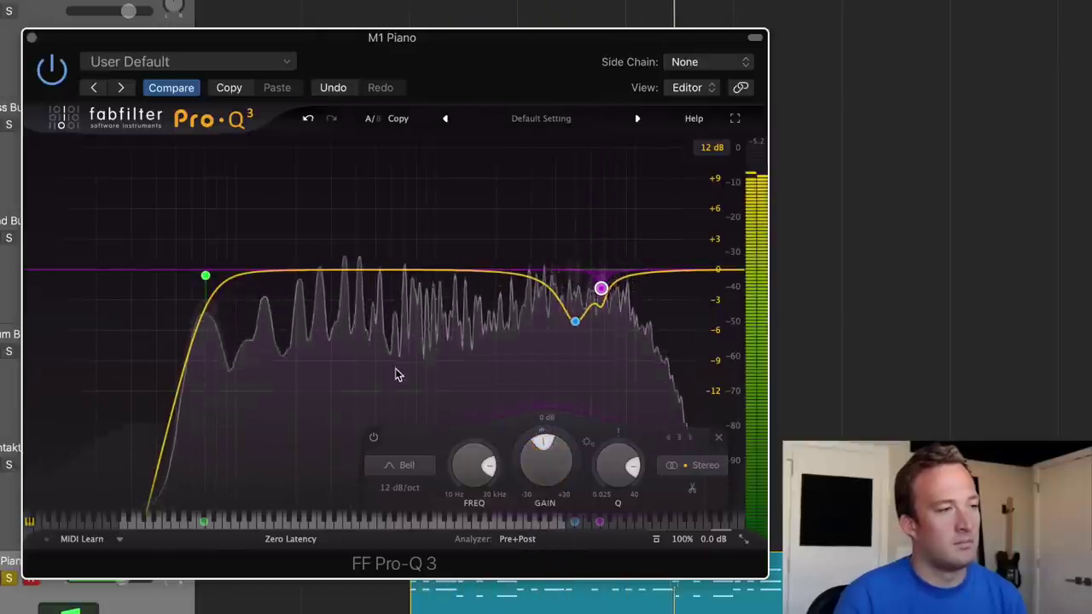
# Locate resonances with boosted, soloed bells and cut them near 1.2 kHz and 850 Hz
pyautogui.moveTo(405, 271); pyautogui.dragTo(419, 274)
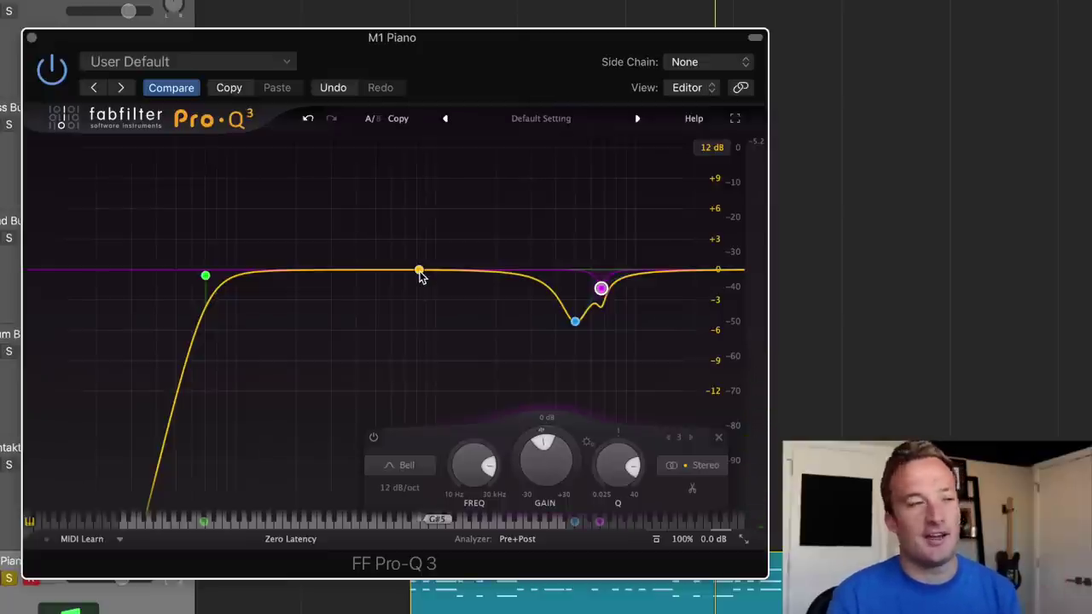
pyautogui.moveTo(419, 272); pyautogui.dragTo(465, 242)
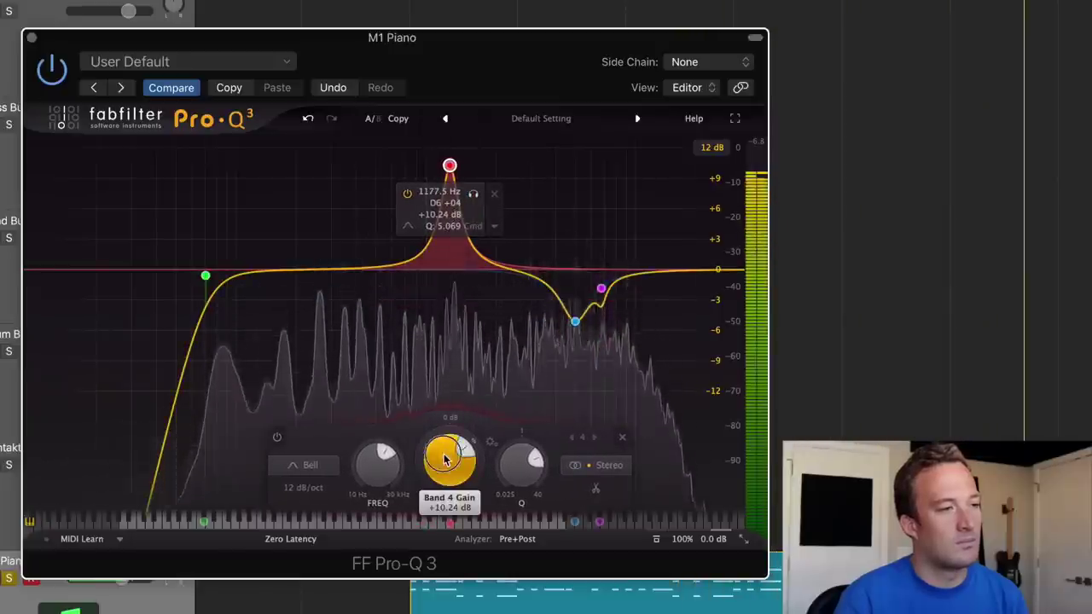
pyautogui.moveTo(443, 459); pyautogui.dragTo(447, 561)
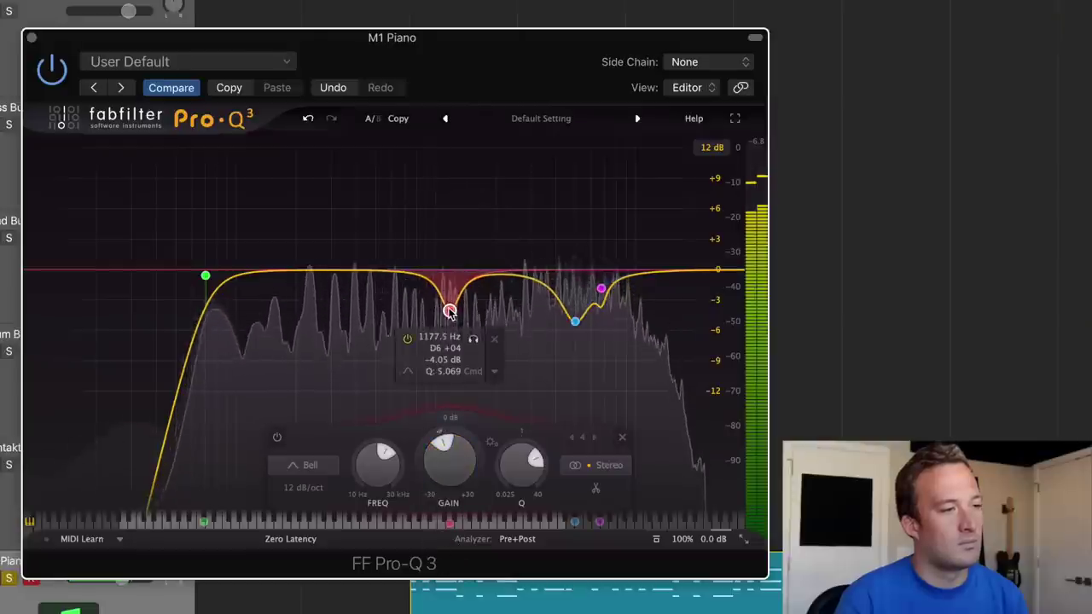
pyautogui.moveTo(422, 279); pyautogui.dragTo(423, 192)
pyautogui.click(442, 213)
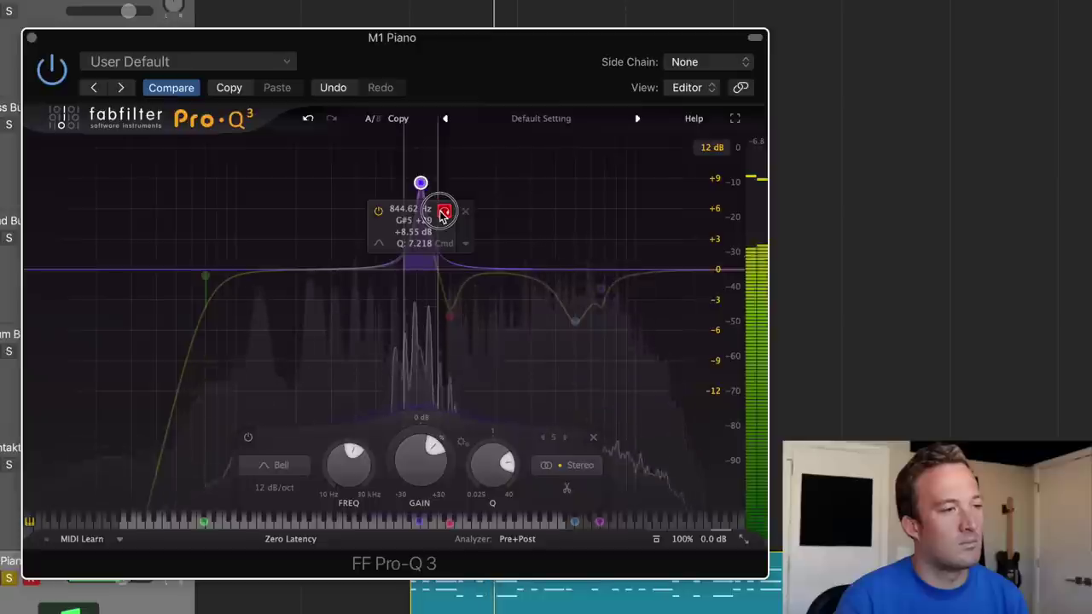
pyautogui.moveTo(419, 499); pyautogui.dragTo(411, 564)
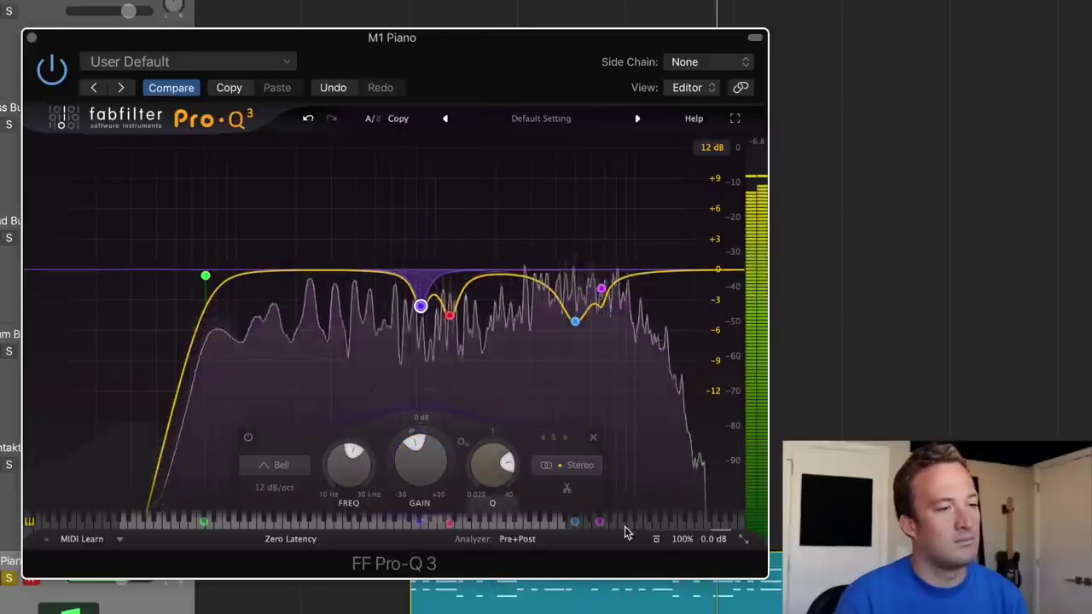
# A/B the Pro-Q 3 EQ by toggling its global bypass off and on around playback
pyautogui.press('space')
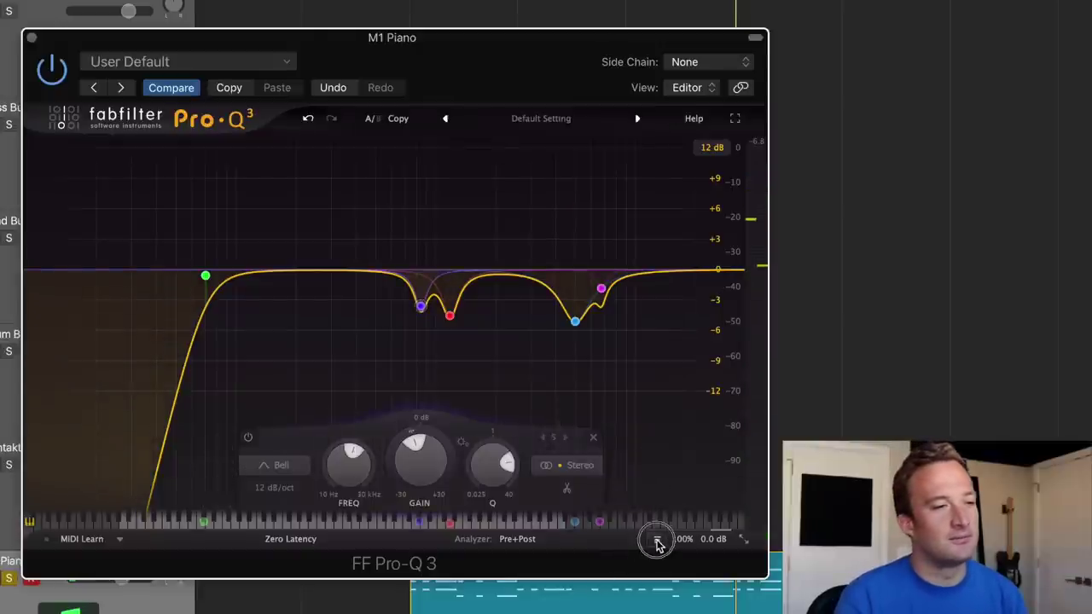
pyautogui.click(657, 543)
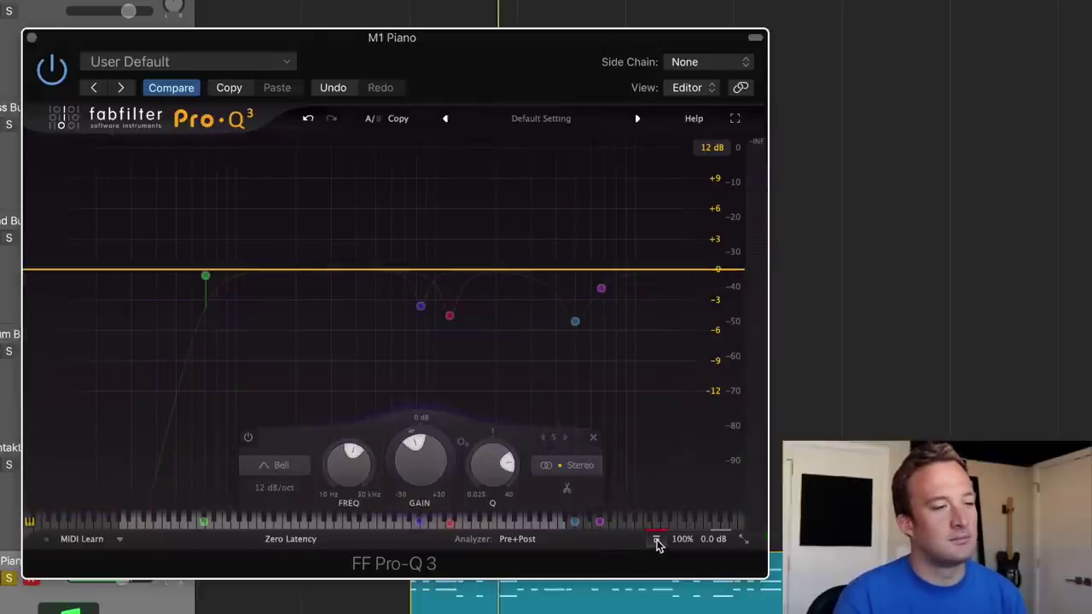
pyautogui.click(657, 544)
pyautogui.press('space')
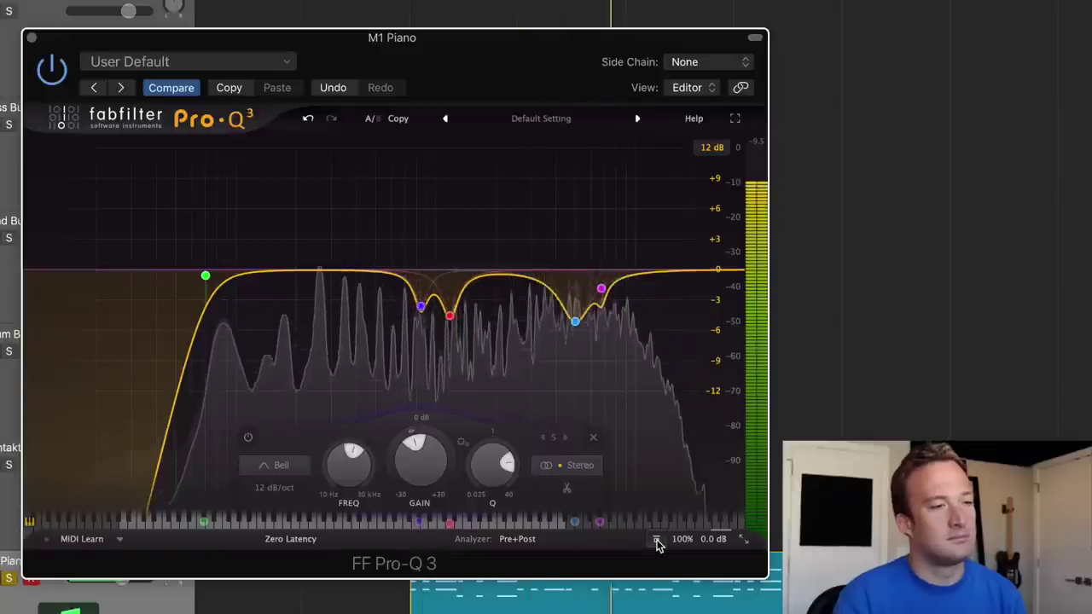
pyautogui.click(657, 543)
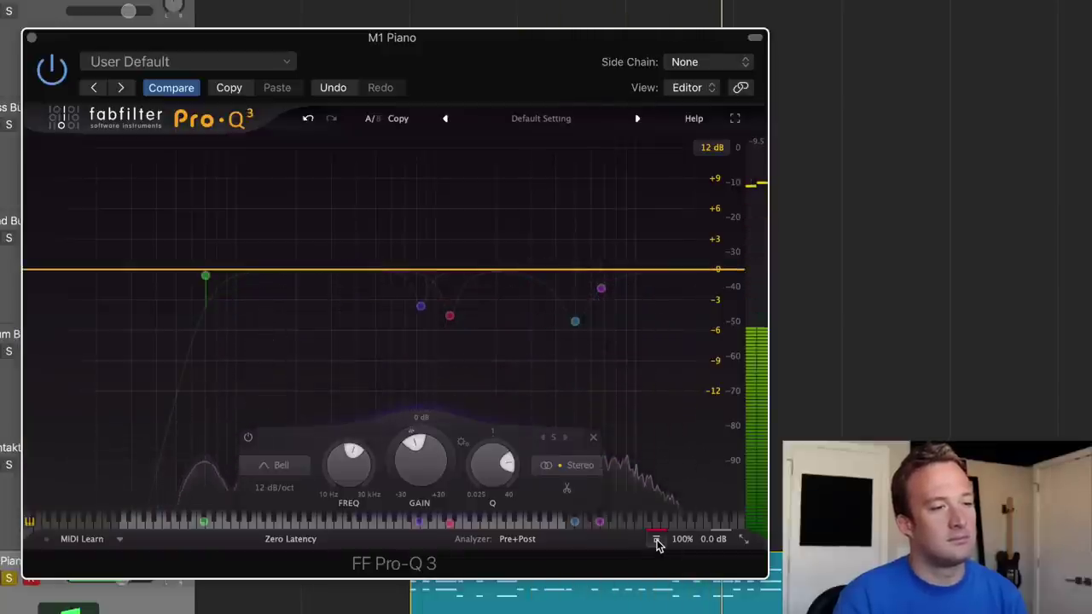
pyautogui.click(657, 544)
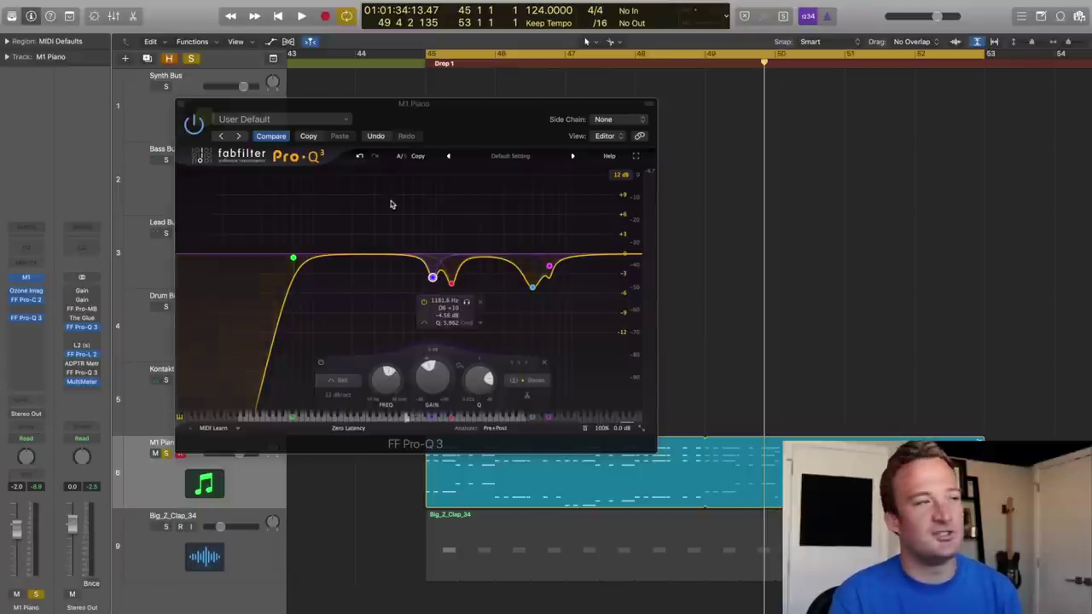
# Close the EQ window and insert oeksound soothe (Stereo) in the next empty slot
pyautogui.click(180, 104)
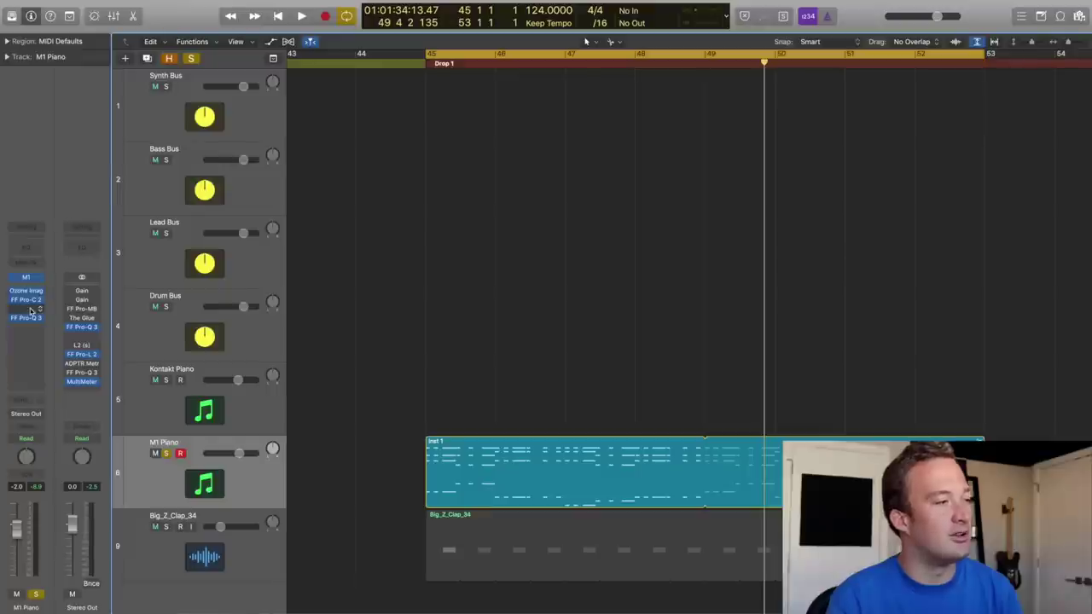
pyautogui.click(30, 312)
pyautogui.moveTo(51, 505)
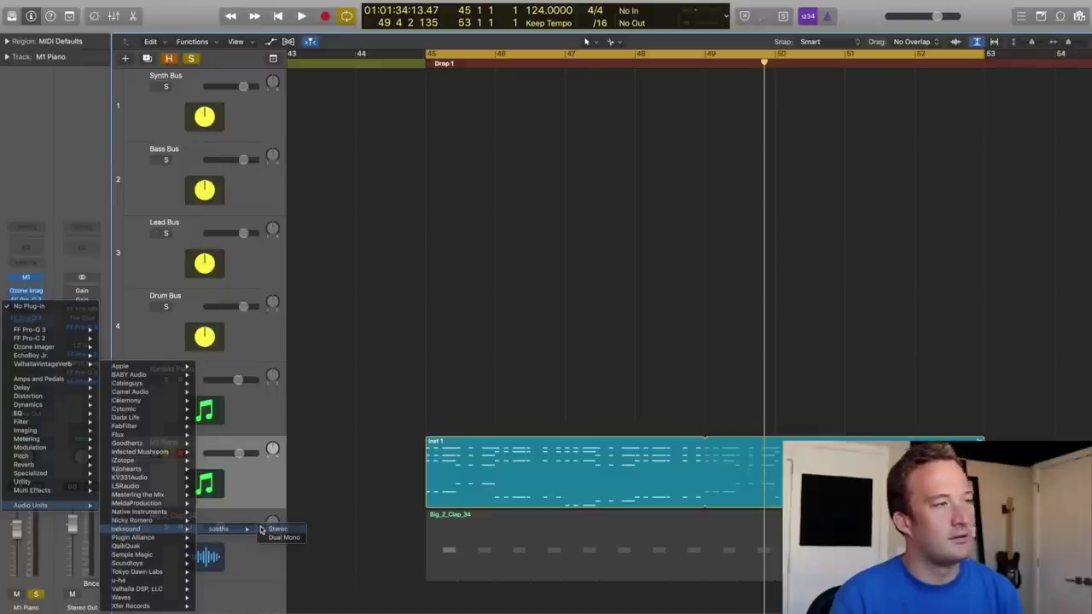
pyautogui.click(278, 529)
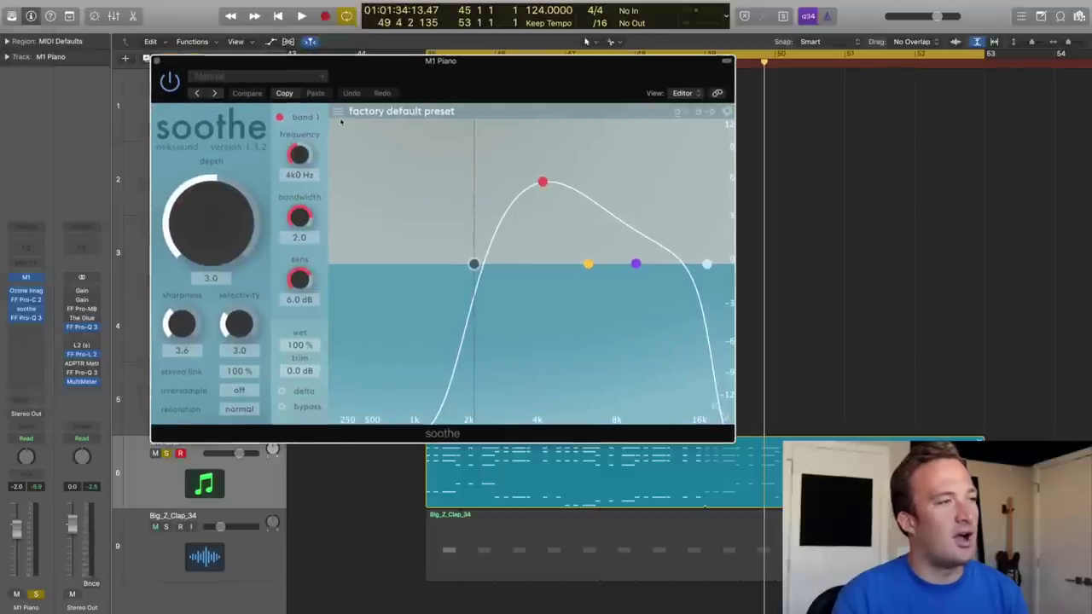
# Load the Cheezy Piano preset from Henkka's Presets in soothe
pyautogui.click(339, 113)
pyautogui.moveTo(369, 259)
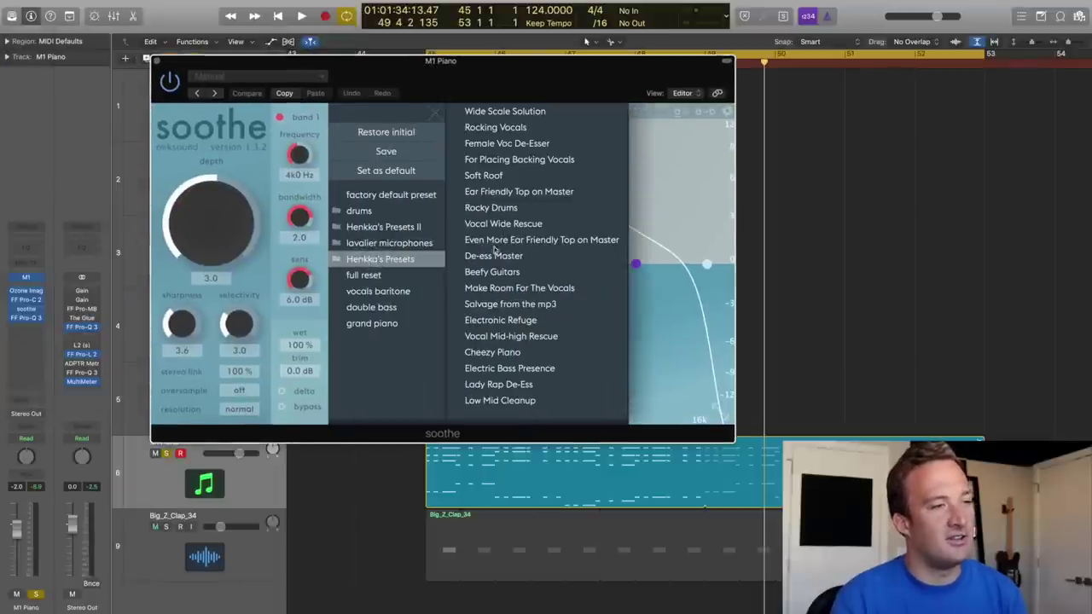
pyautogui.click(502, 355)
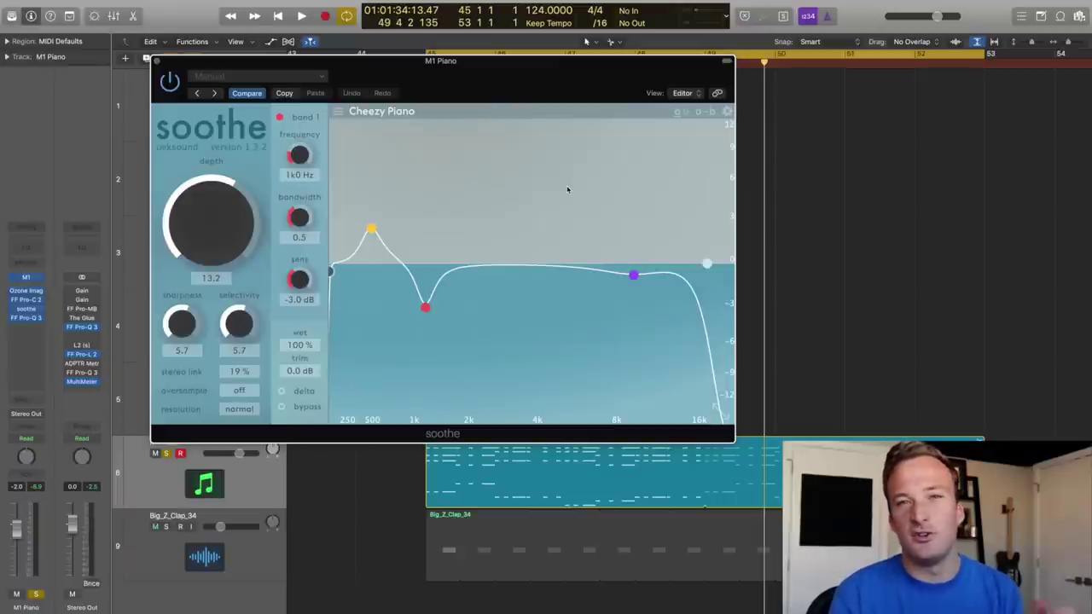
# Set soothe's depth to 13.9 and wet to 55%, briefly bypassing it during playback to compare
pyautogui.press('space')
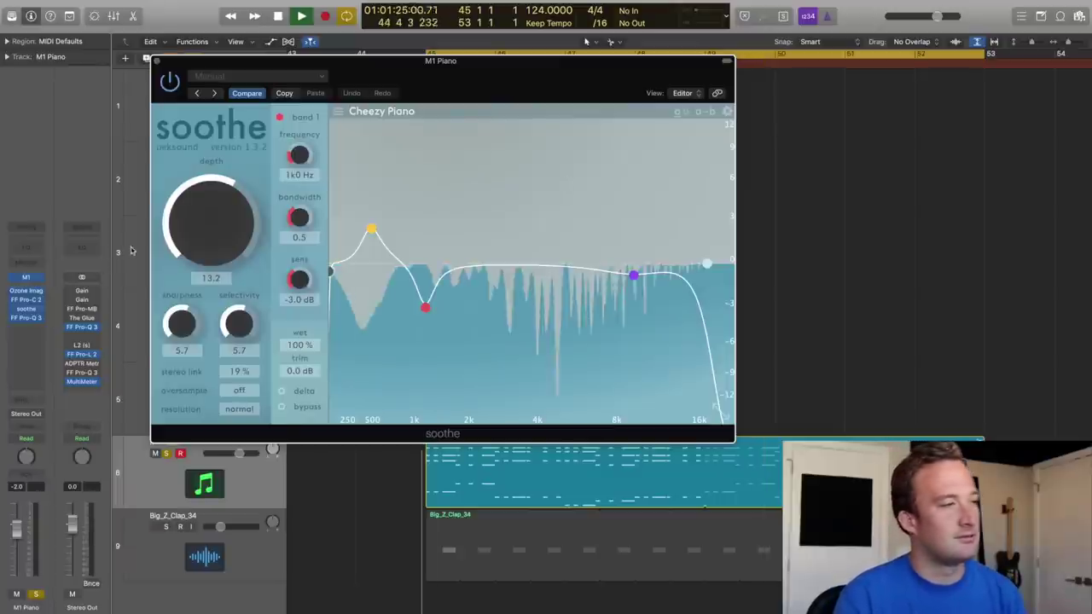
pyautogui.moveTo(183, 233); pyautogui.dragTo(189, 243)
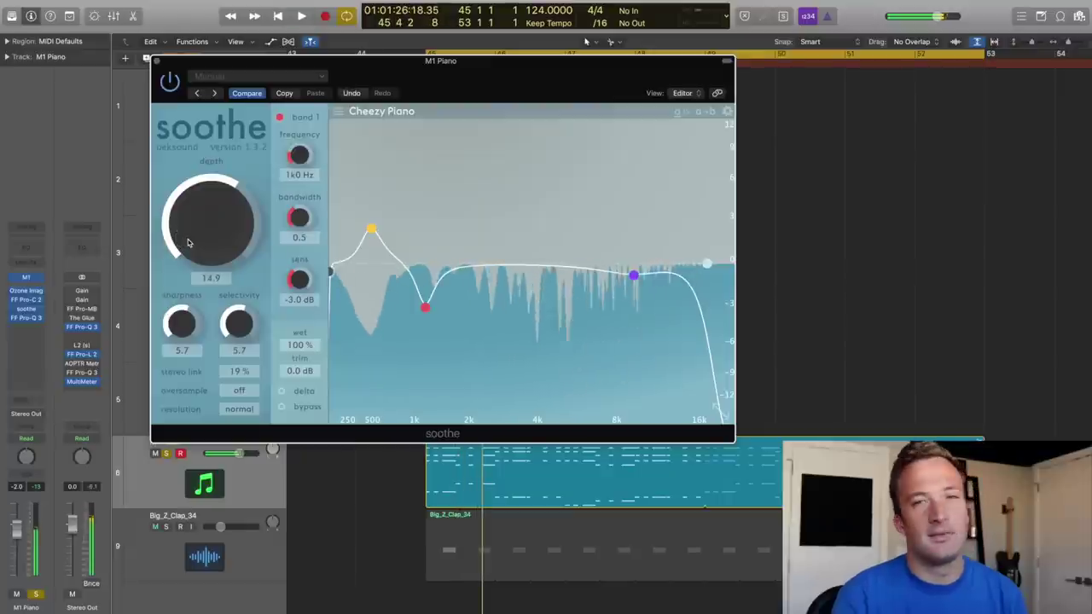
pyautogui.press('space')
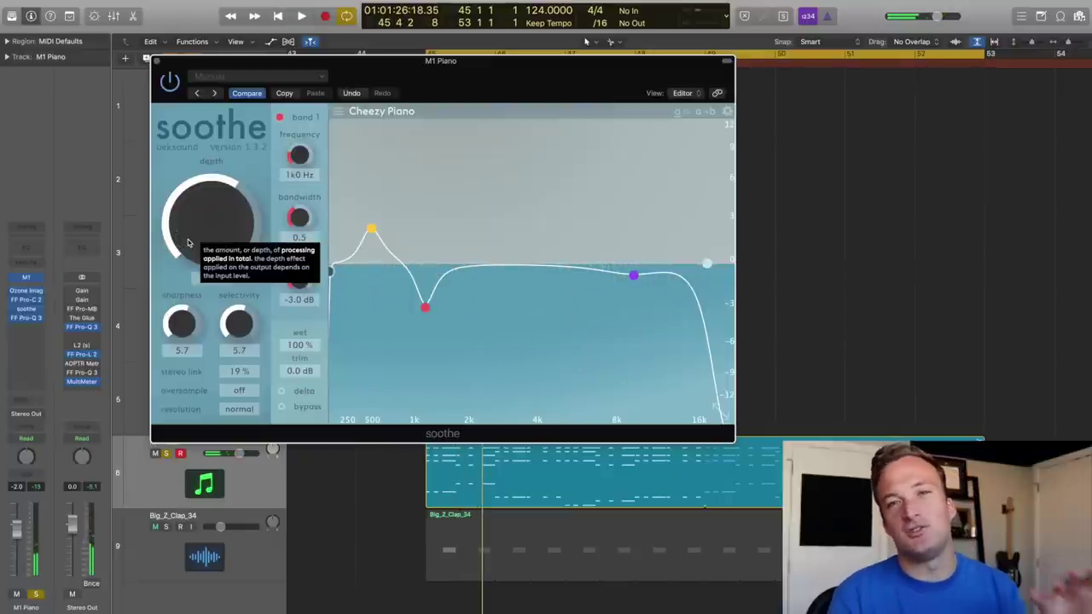
pyautogui.moveTo(189, 236); pyautogui.dragTo(215, 345)
pyautogui.moveTo(191, 260); pyautogui.dragTo(187, 236)
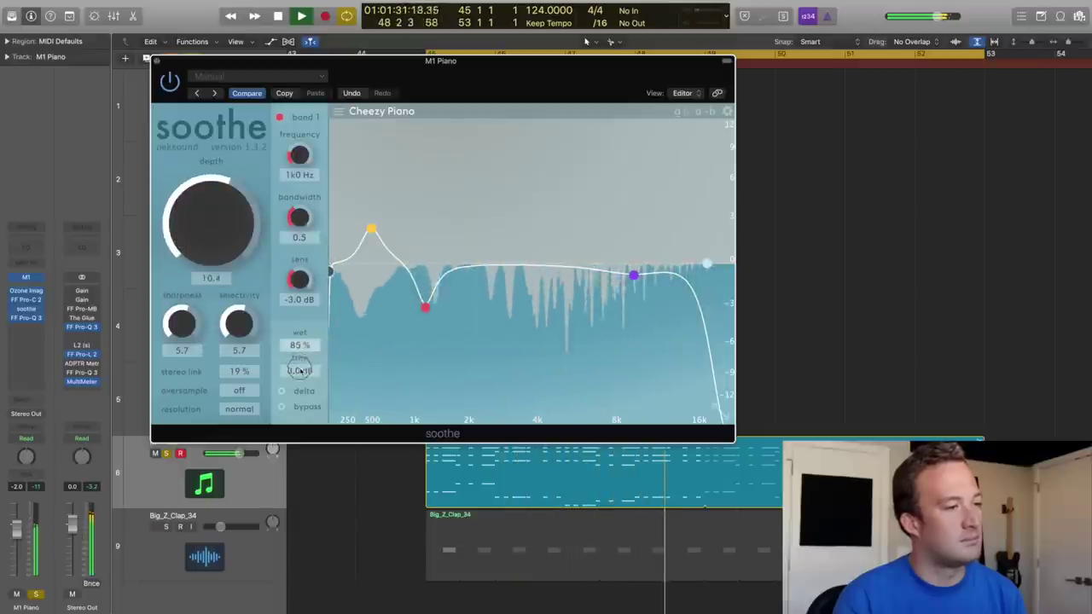
pyautogui.moveTo(298, 370); pyautogui.dragTo(305, 395)
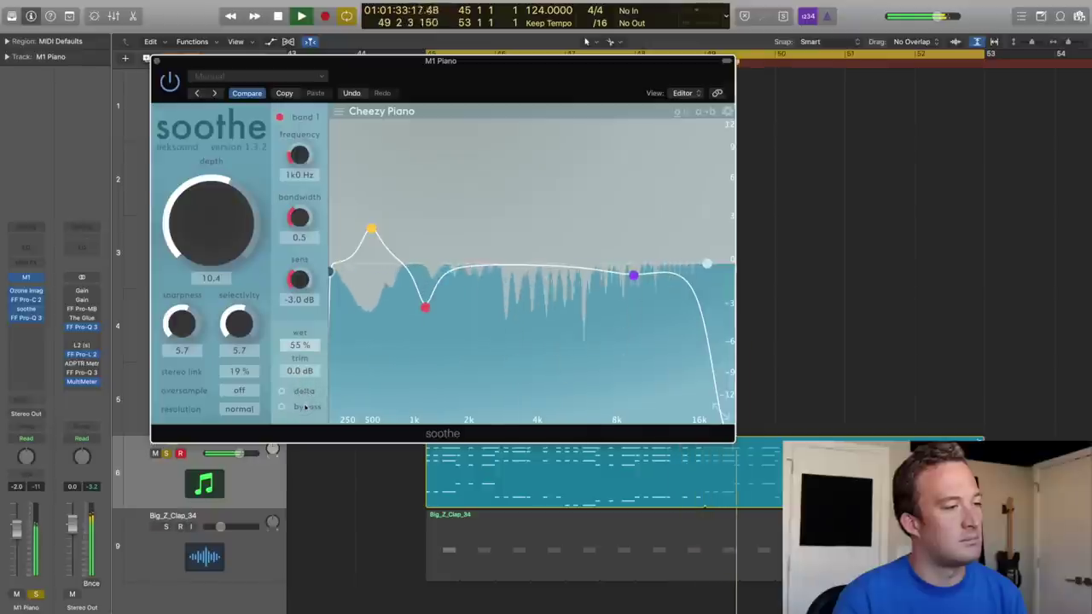
pyautogui.moveTo(231, 237); pyautogui.dragTo(237, 249)
pyautogui.click(282, 411)
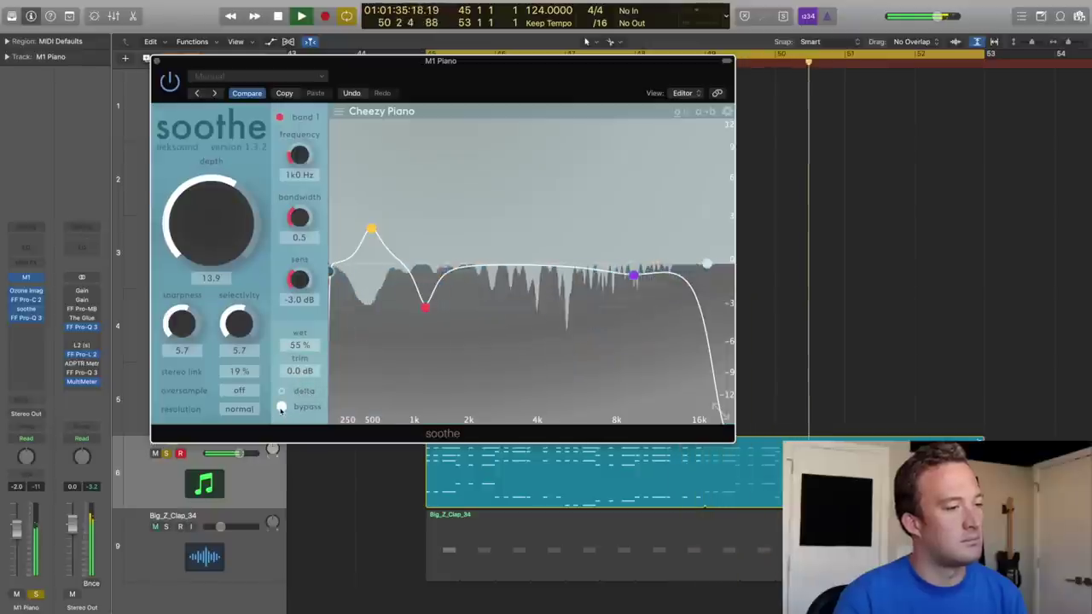
pyautogui.click(281, 411)
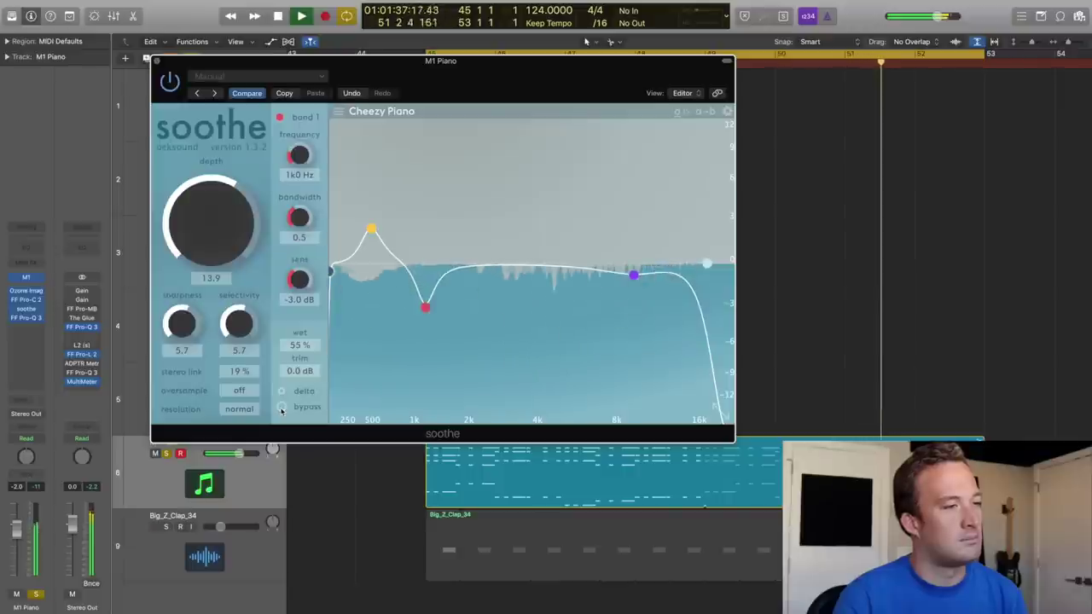
pyautogui.press('space')
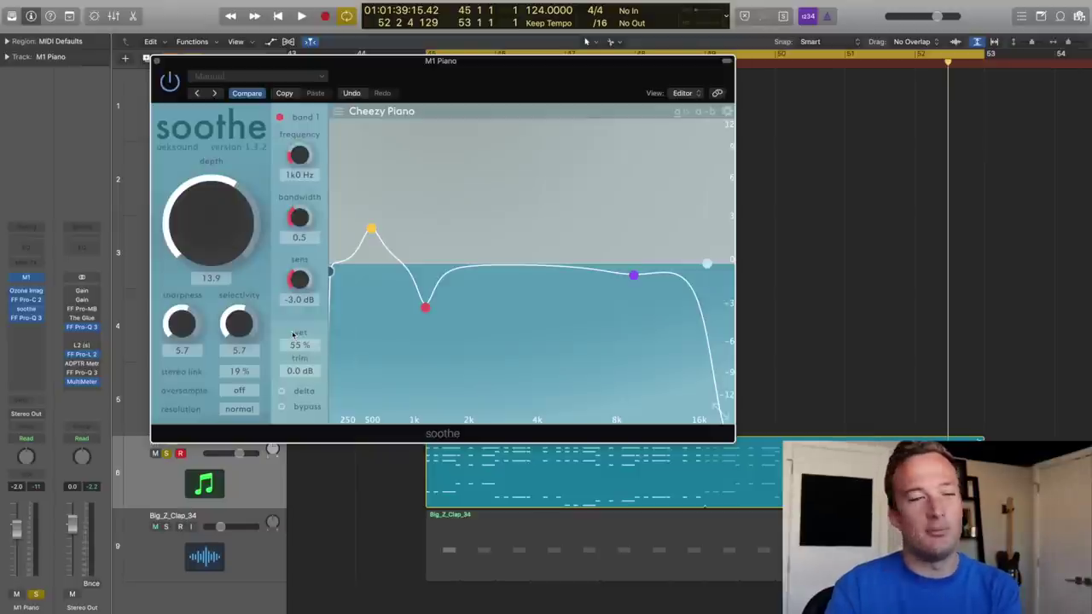
# Close soothe and insert FabFilter FF Saturn on the M1 Piano
pyautogui.click(158, 61)
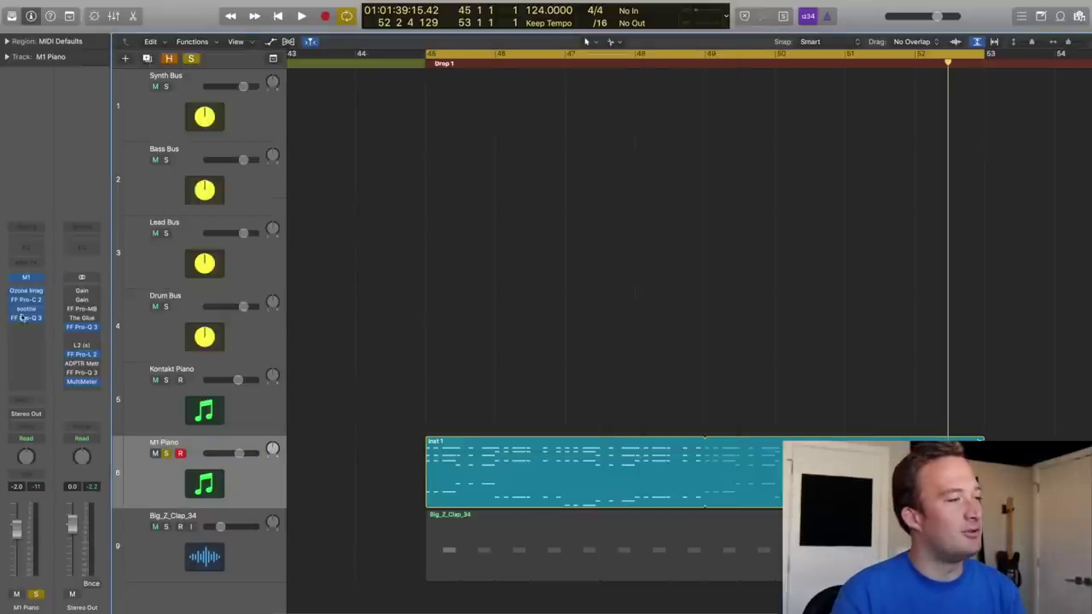
pyautogui.click(16, 329)
pyautogui.moveTo(34, 524)
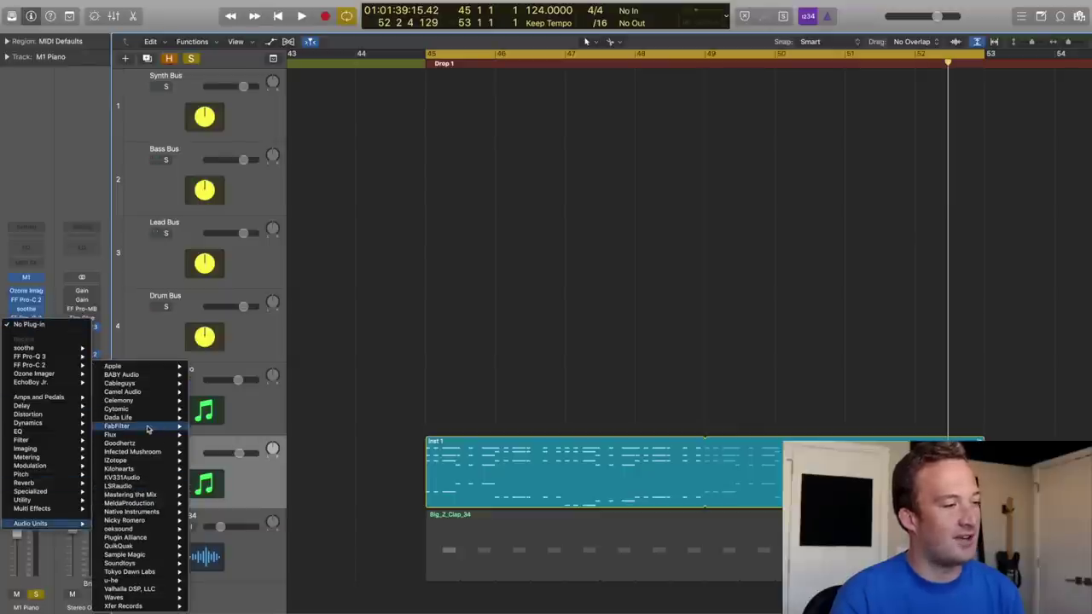
pyautogui.moveTo(120, 426)
pyautogui.moveTo(228, 494)
pyautogui.click(298, 493)
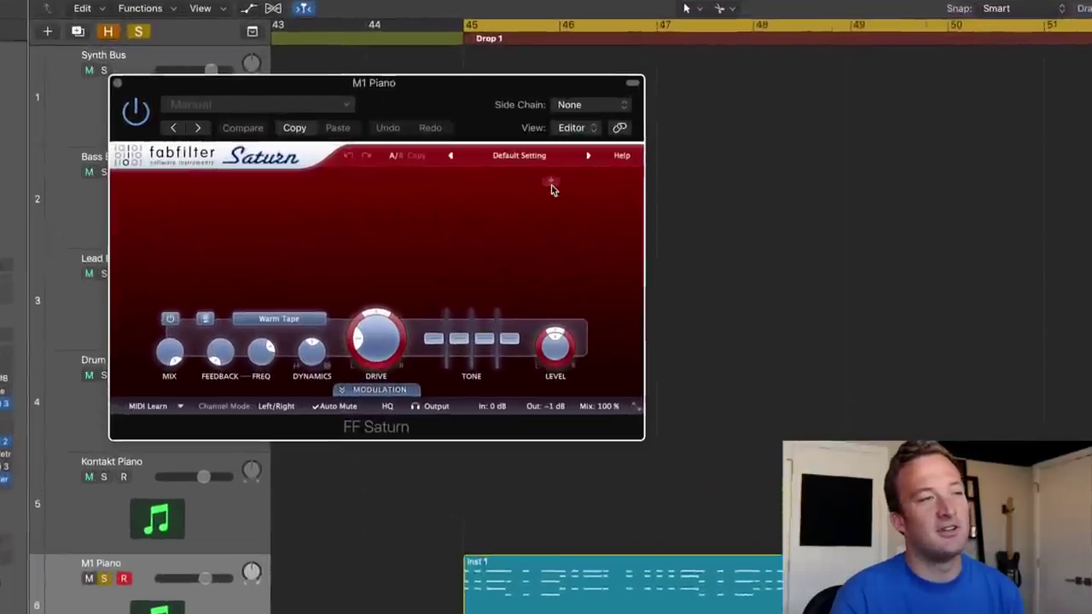
# Split Saturn at about 6 kHz, disable the low band, and raise the high band's level and mix
pyautogui.click(419, 133)
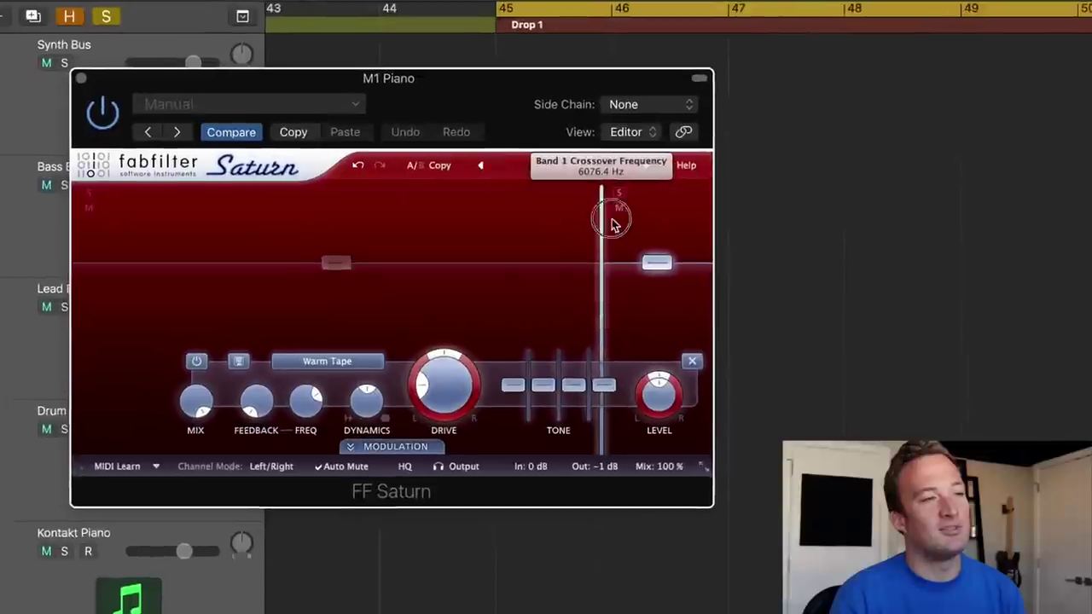
pyautogui.click(350, 264)
pyautogui.click(91, 366)
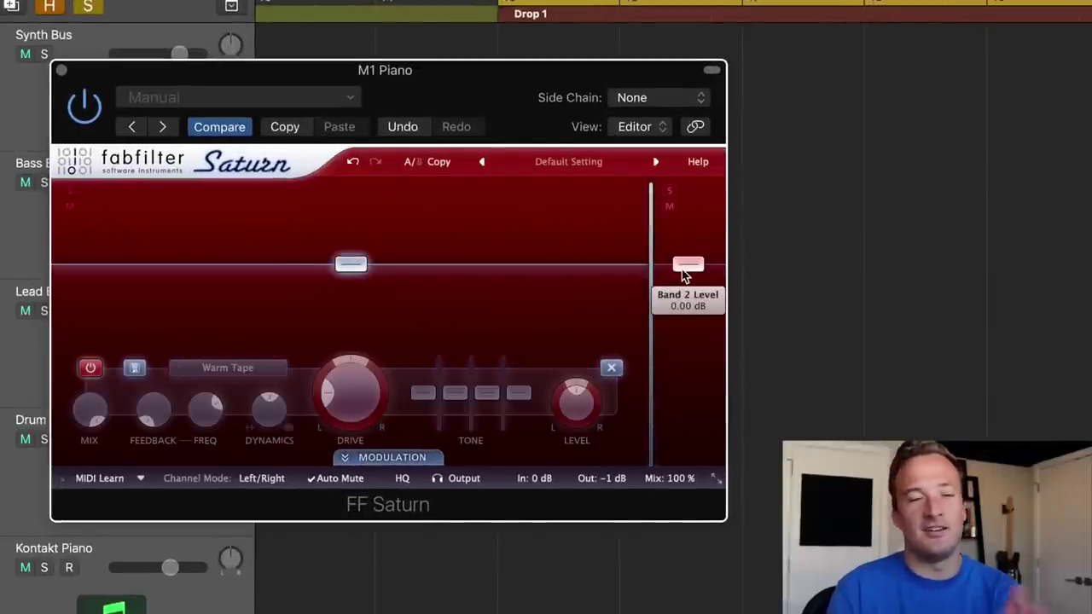
pyautogui.press('space')
pyautogui.moveTo(685, 273)
pyautogui.mouseDown()
pyautogui.moveTo(689, 242)
pyautogui.moveTo(690, 261)
pyautogui.mouseUp()
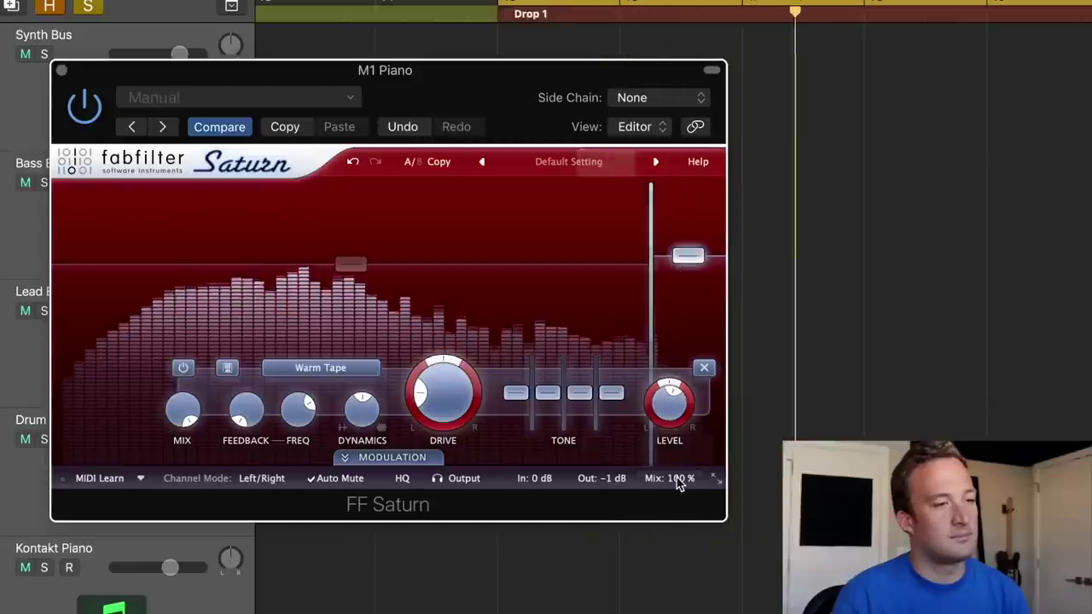
pyautogui.moveTo(670, 445); pyautogui.dragTo(673, 610)
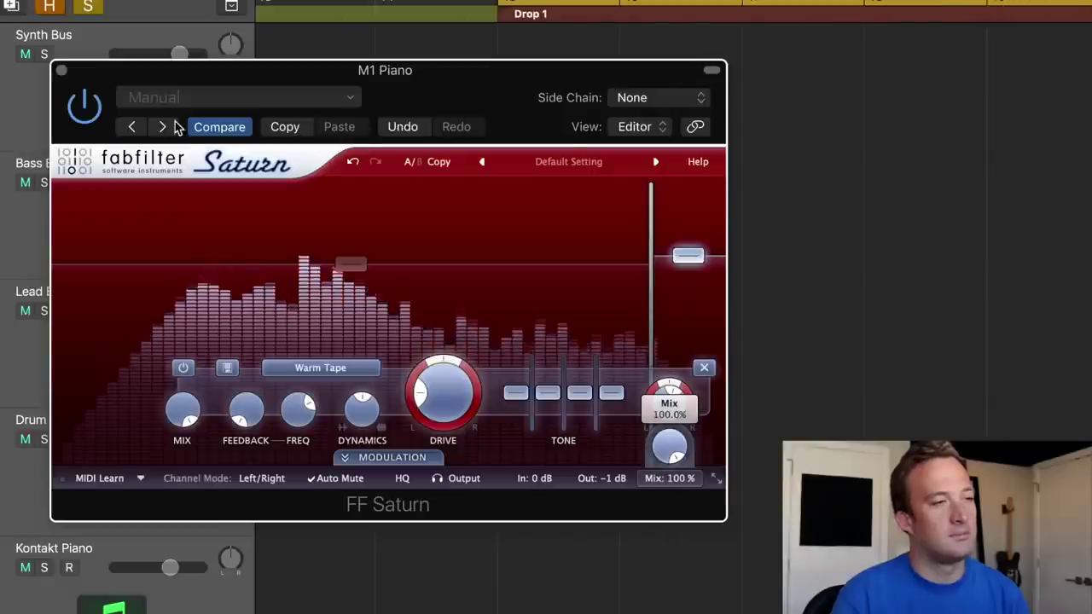
# Close Saturn, insert a stereo ValhallaVintageVerb on the M1 Piano, and load the Rooms > Tiled Room preset
pyautogui.click(62, 72)
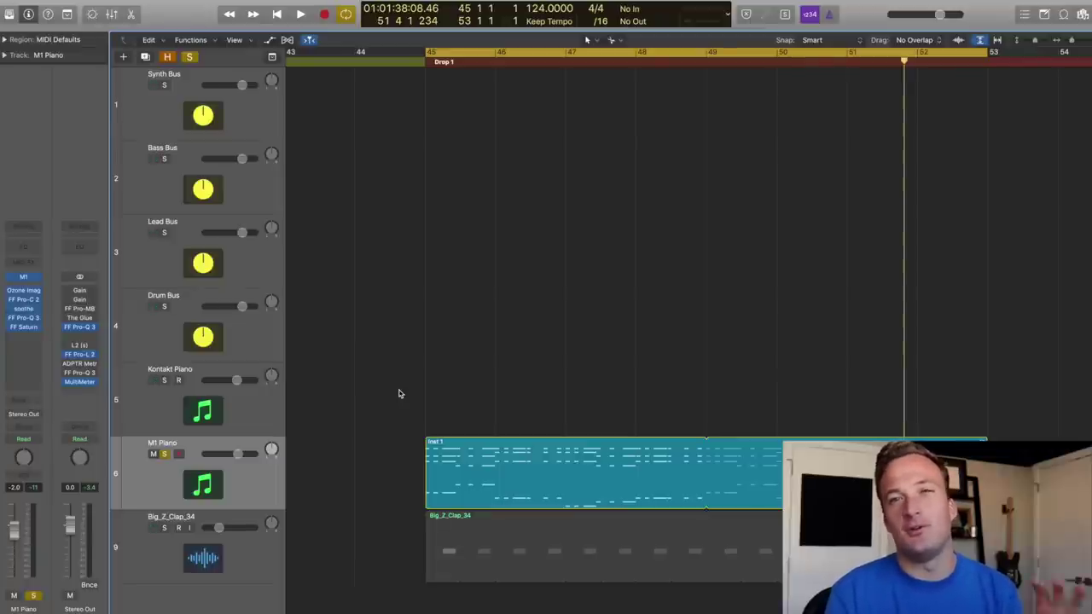
pyautogui.click(13, 345)
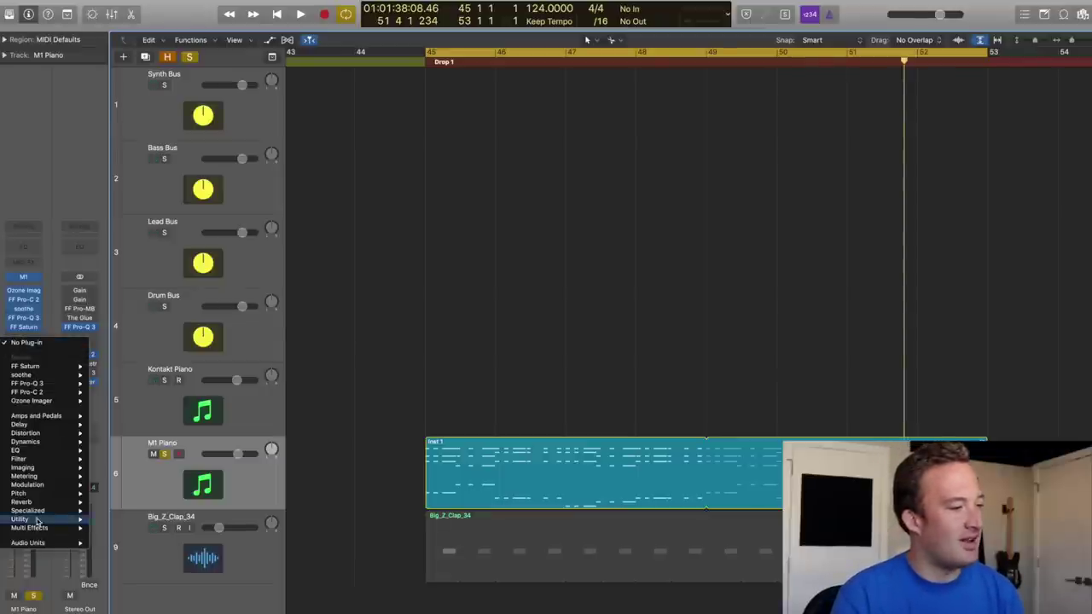
pyautogui.moveTo(34, 543)
pyautogui.moveTo(128, 590)
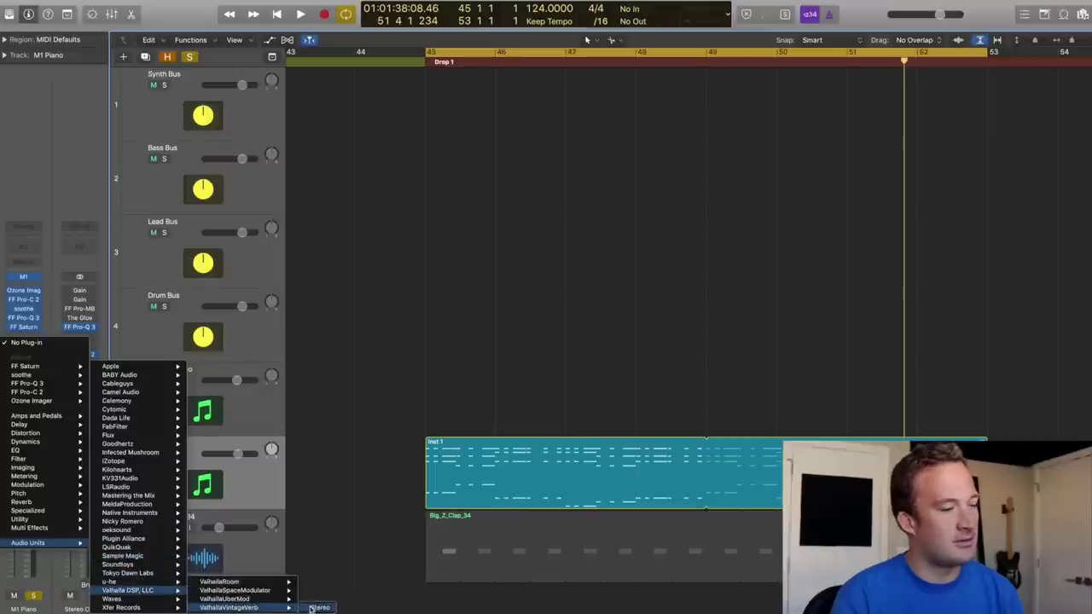
pyautogui.click(312, 609)
pyautogui.click(503, 278)
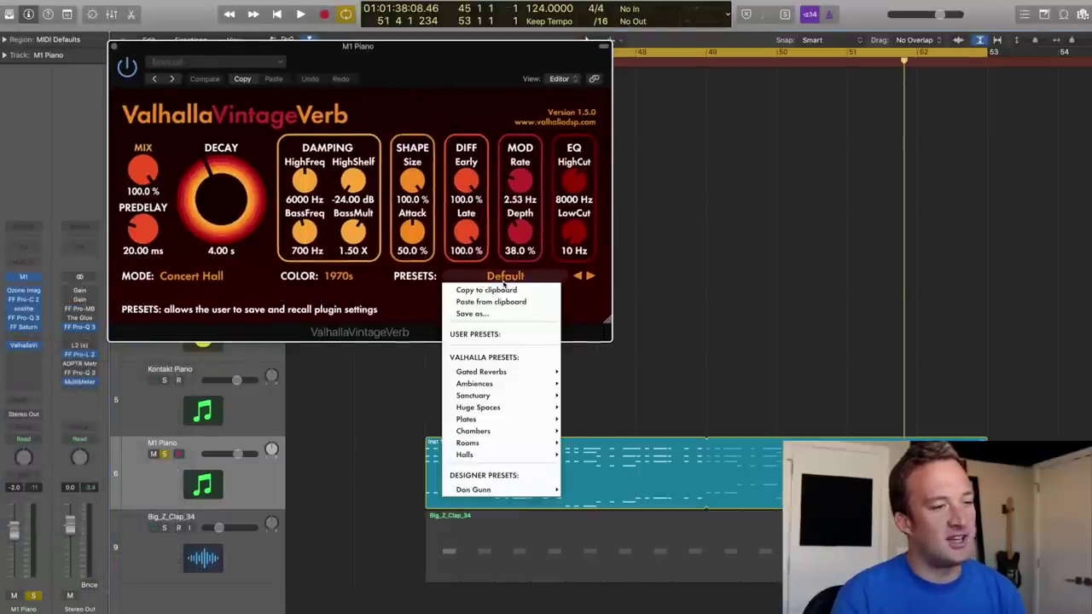
pyautogui.moveTo(511, 446)
pyautogui.click(593, 442)
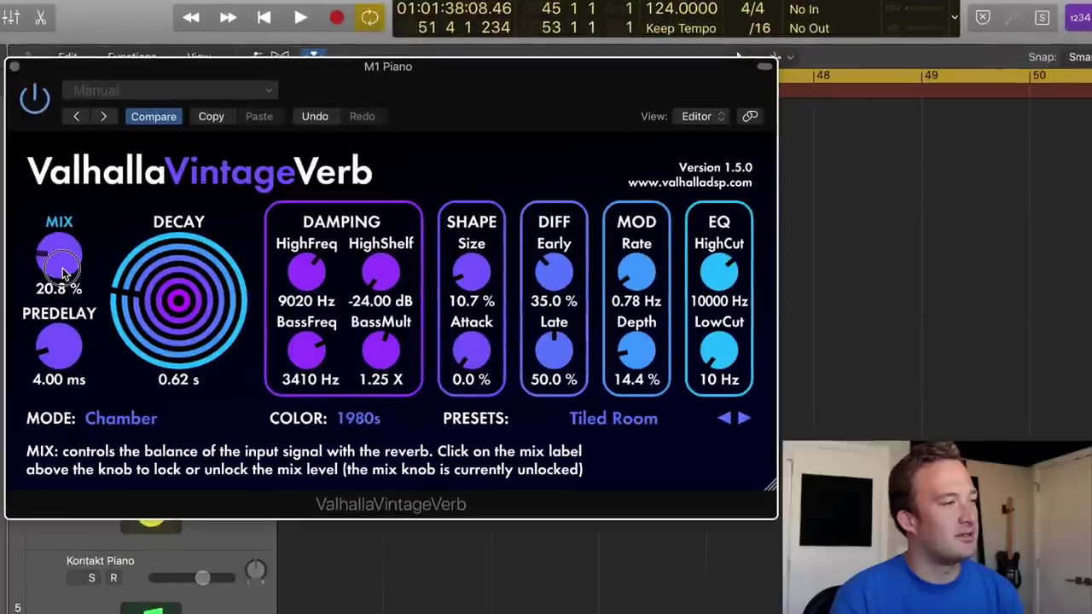
# Audition neighbouring reverb presets during playback and settle on Lively Snare Room
pyautogui.press('space')
pyautogui.click(725, 419)
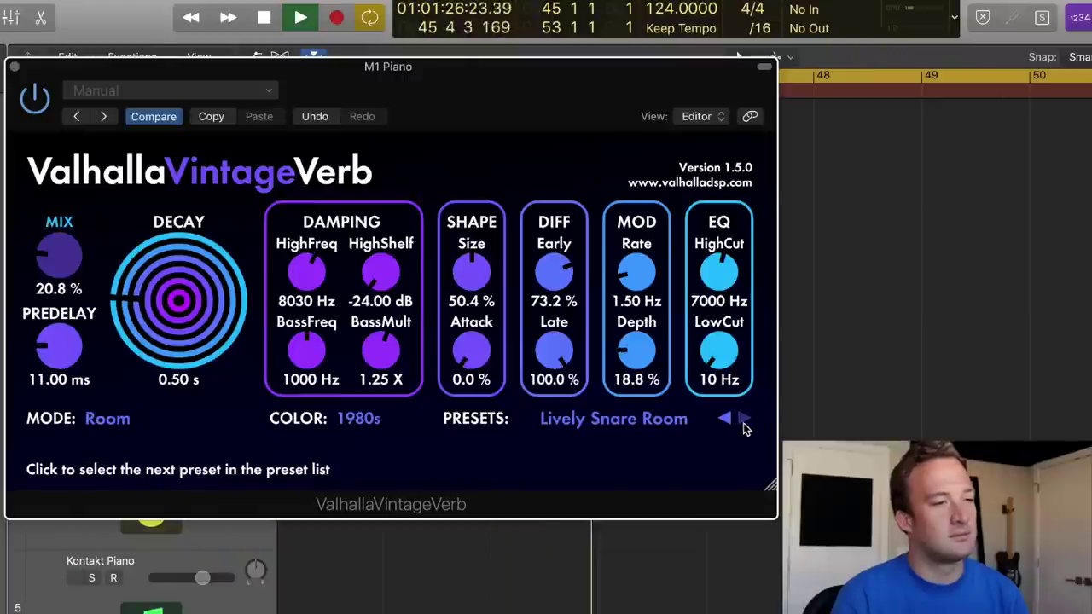
pyautogui.click(727, 421)
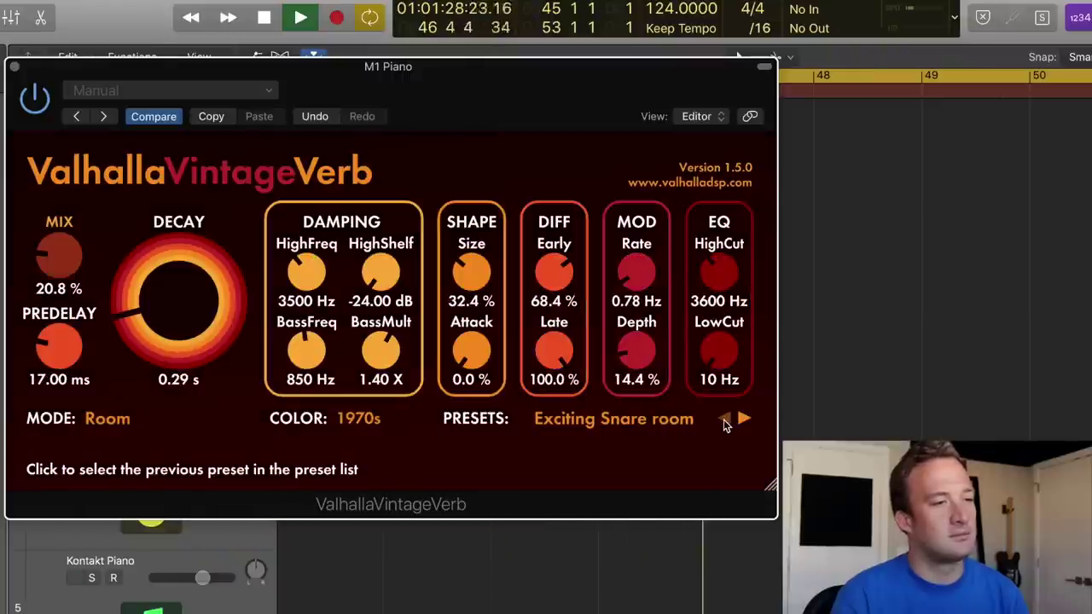
pyautogui.click(725, 422)
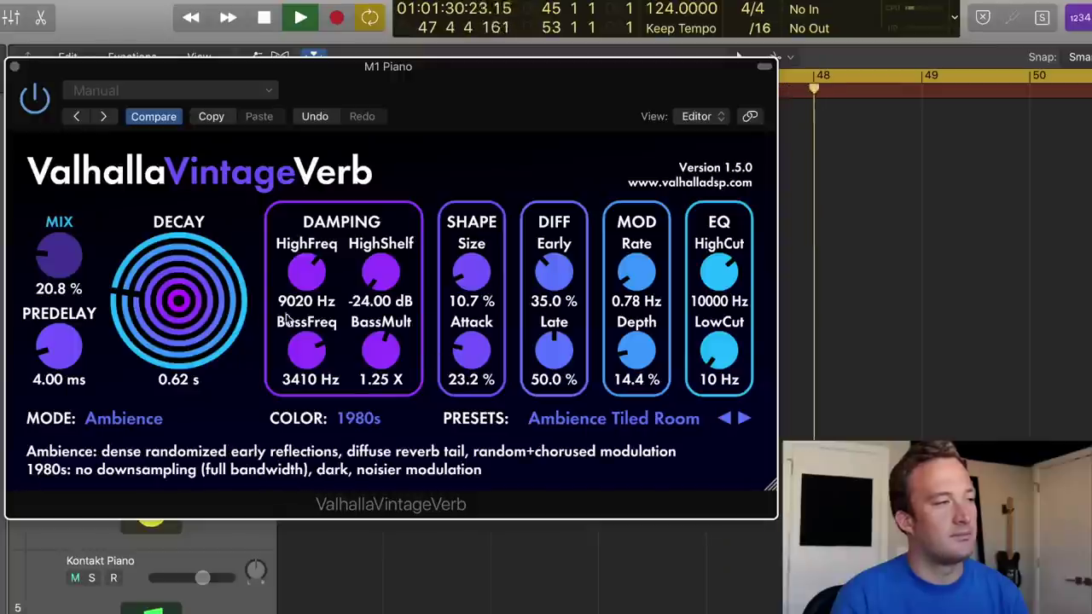
pyautogui.press('space')
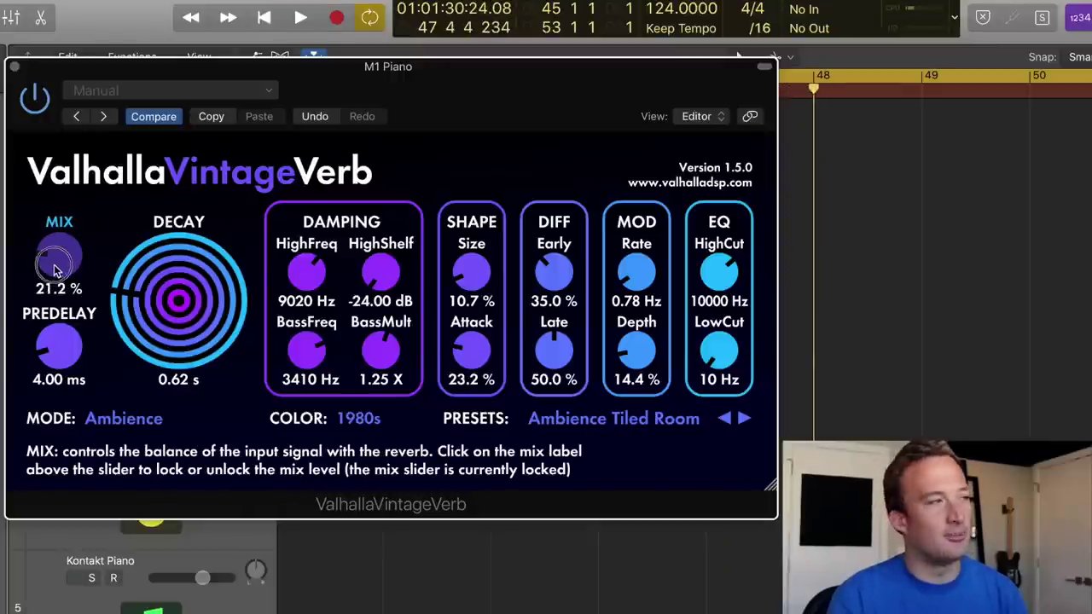
pyautogui.moveTo(54, 269); pyautogui.dragTo(49, 220)
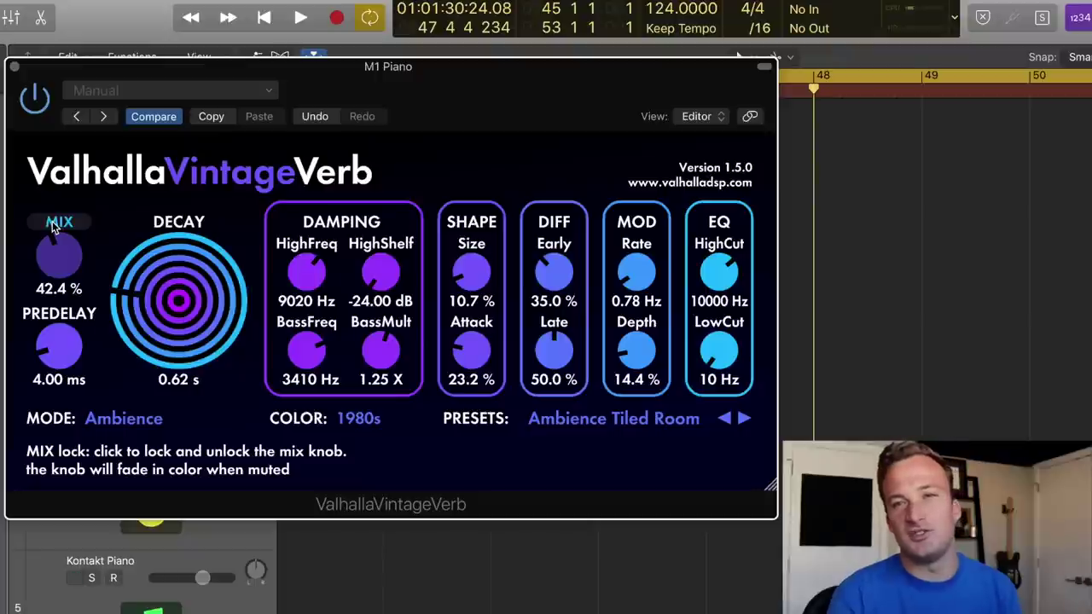
pyautogui.press('space')
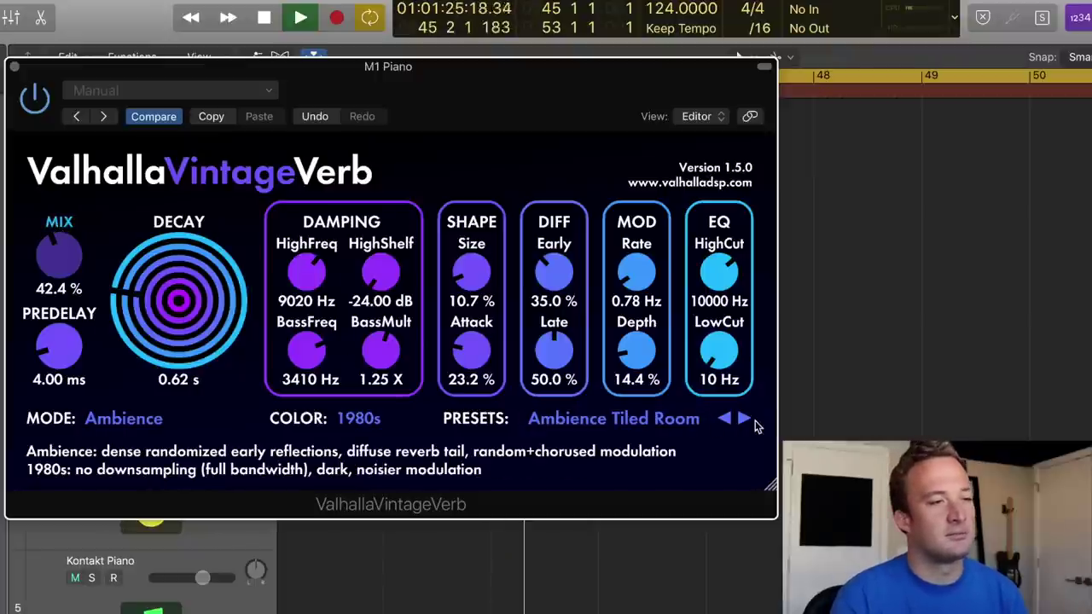
pyautogui.click(744, 422)
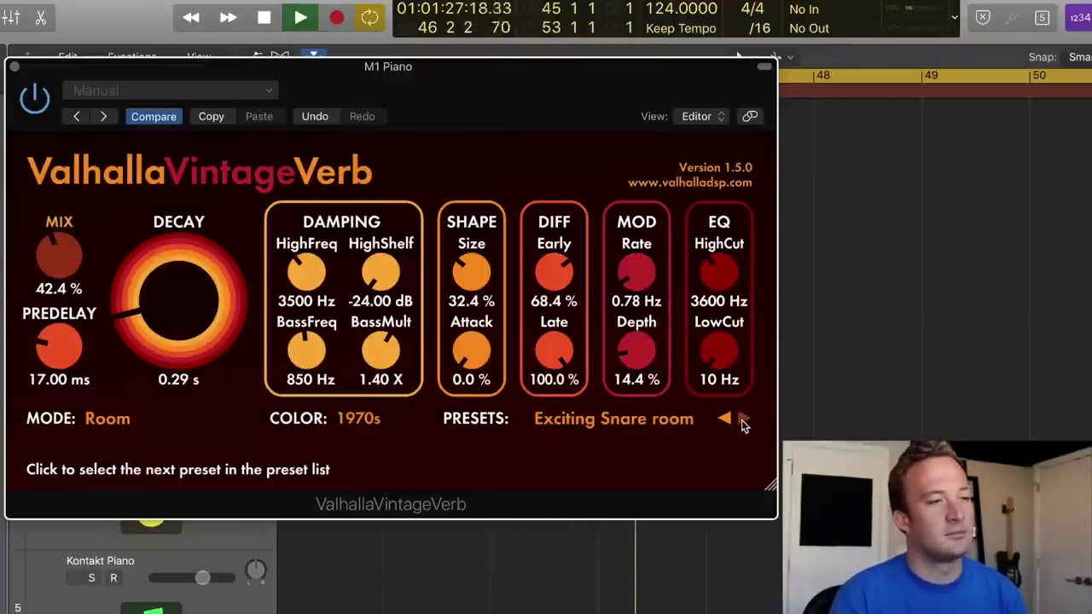
pyautogui.click(744, 421)
pyautogui.click(743, 422)
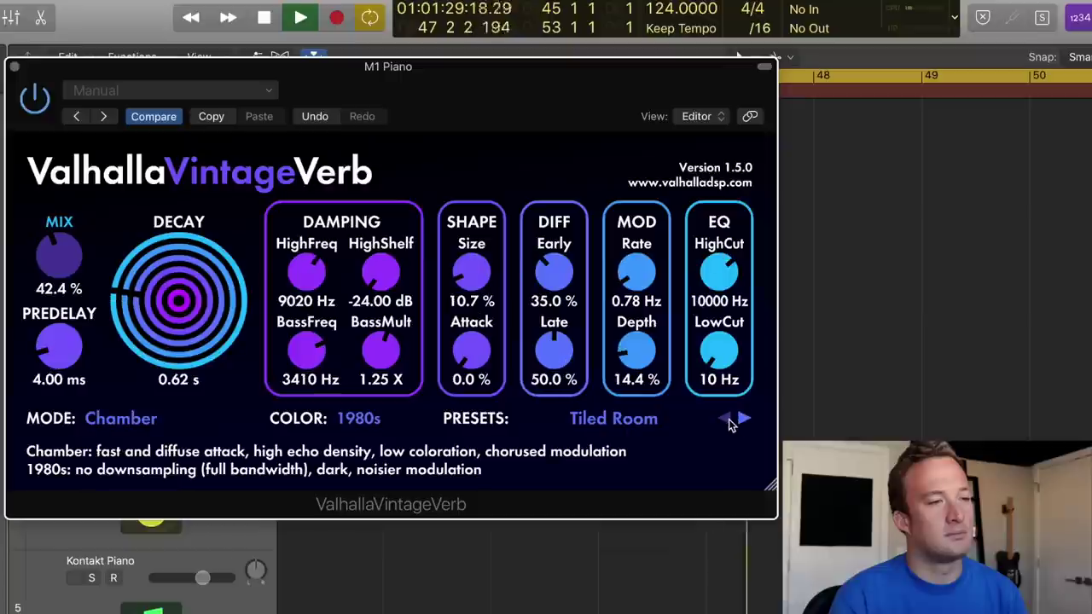
pyautogui.click(724, 419)
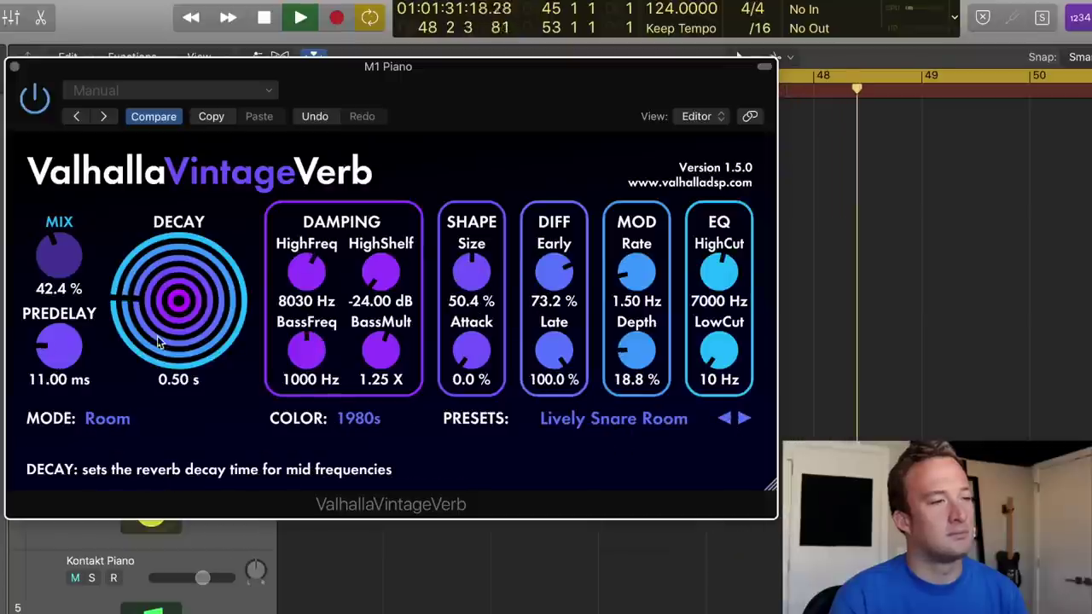
pyautogui.press('space')
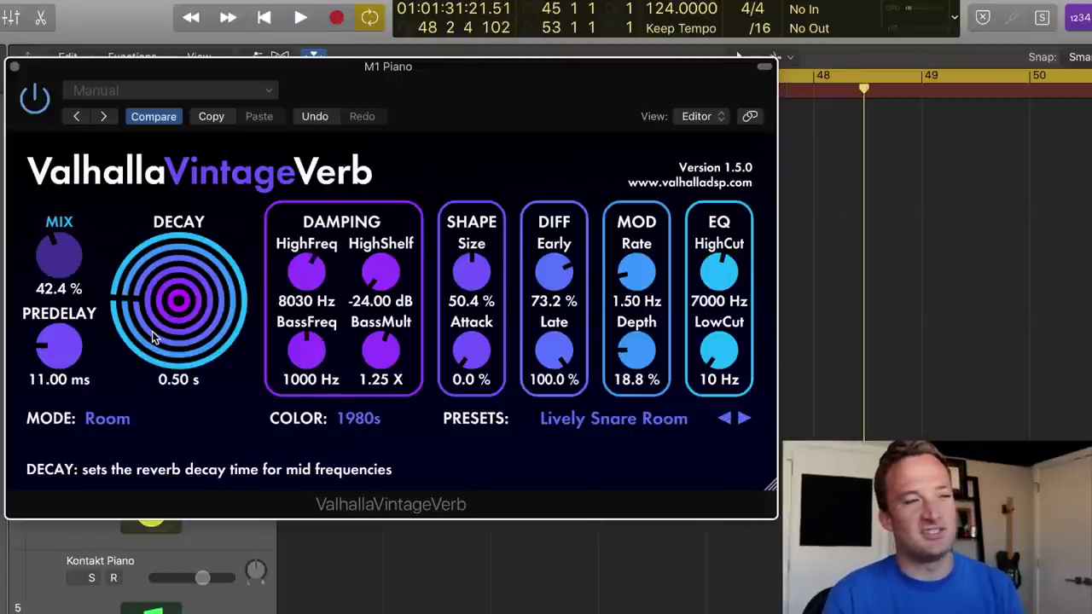
# Set the reverb mix to 20% and low cut to 300 Hz, comparing with bypass
pyautogui.press('space')
pyautogui.moveTo(59, 249); pyautogui.dragTo(62, 314)
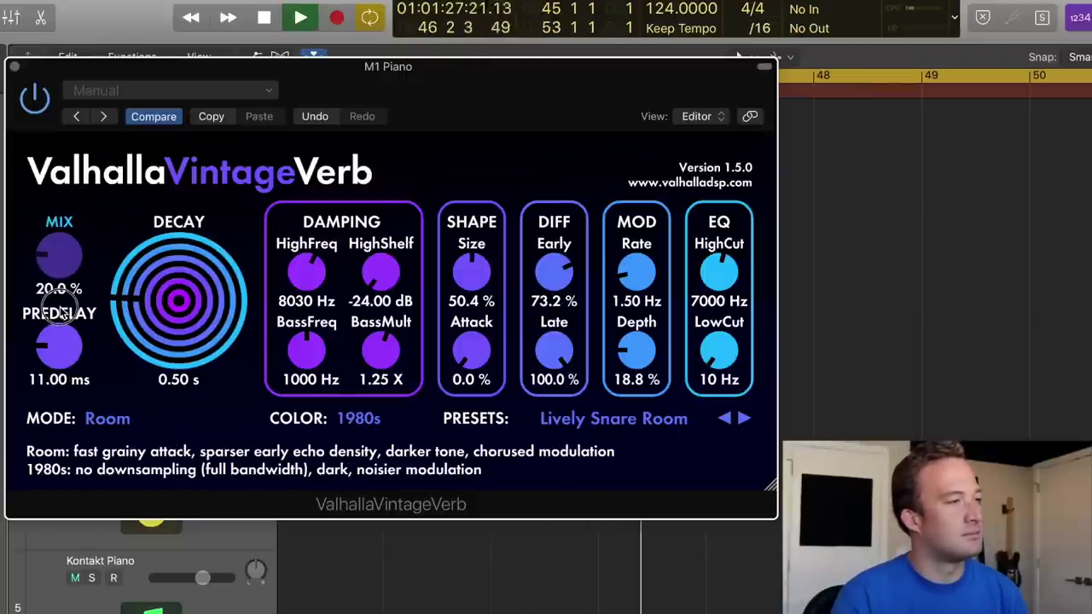
pyautogui.moveTo(718, 355); pyautogui.dragTo(711, 320)
pyautogui.click(34, 99)
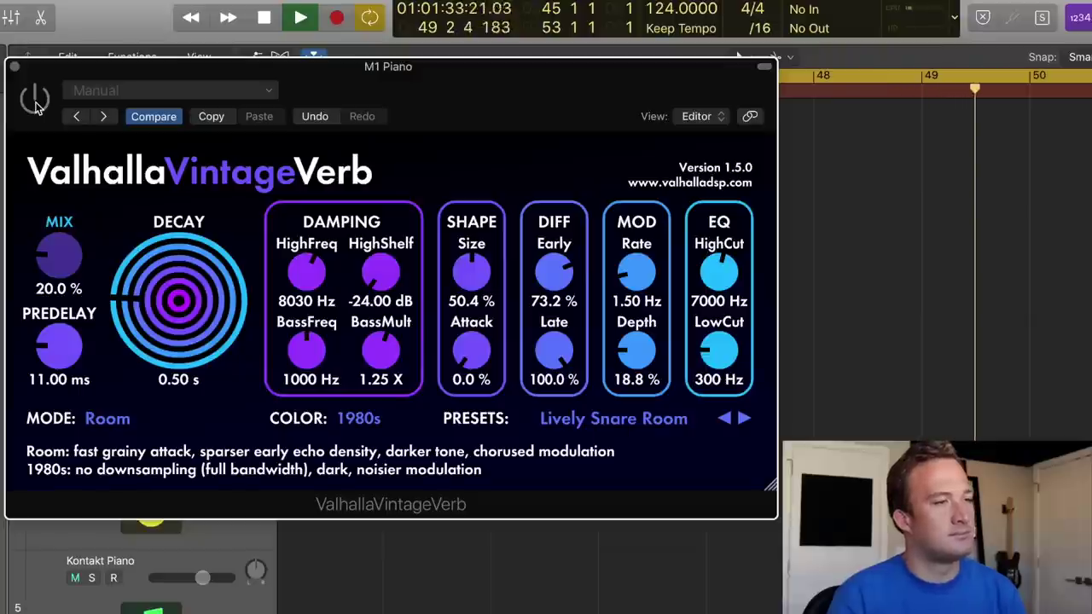
pyautogui.click(34, 101)
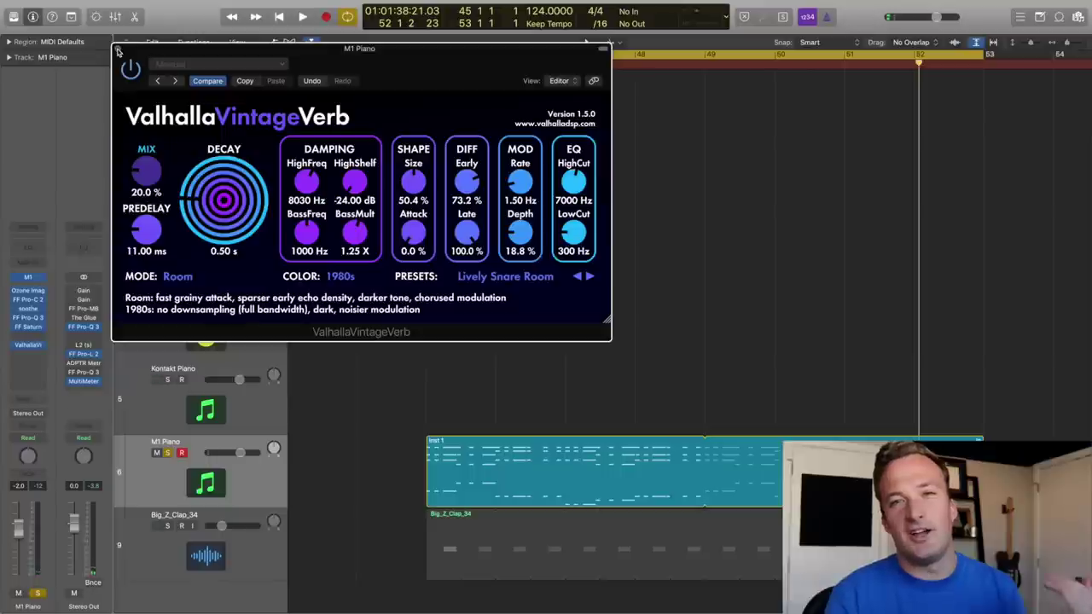
# Close VintageVerb and insert a stereo Soundtoys EchoBoy Jr. in the next slot, centring its window
pyautogui.click(118, 50)
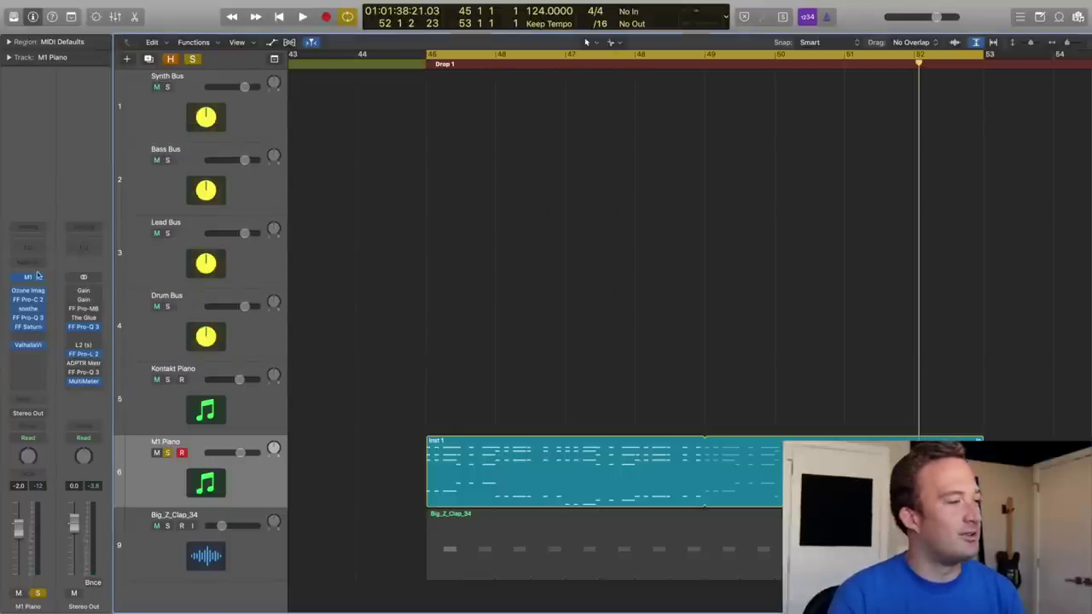
pyautogui.click(29, 358)
pyautogui.moveTo(51, 553)
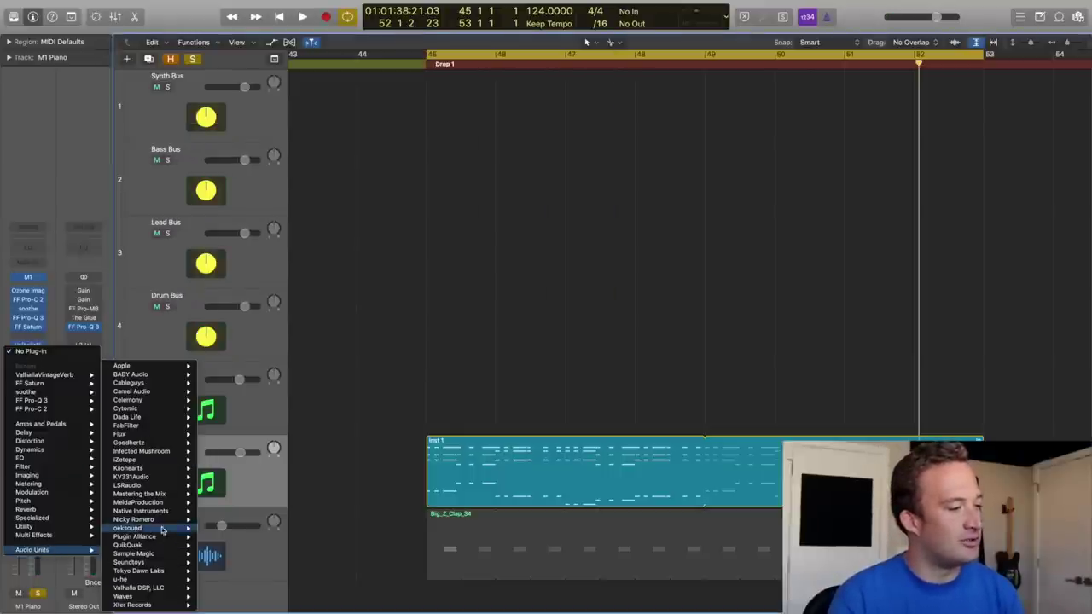
pyautogui.moveTo(149, 562)
pyautogui.moveTo(256, 485)
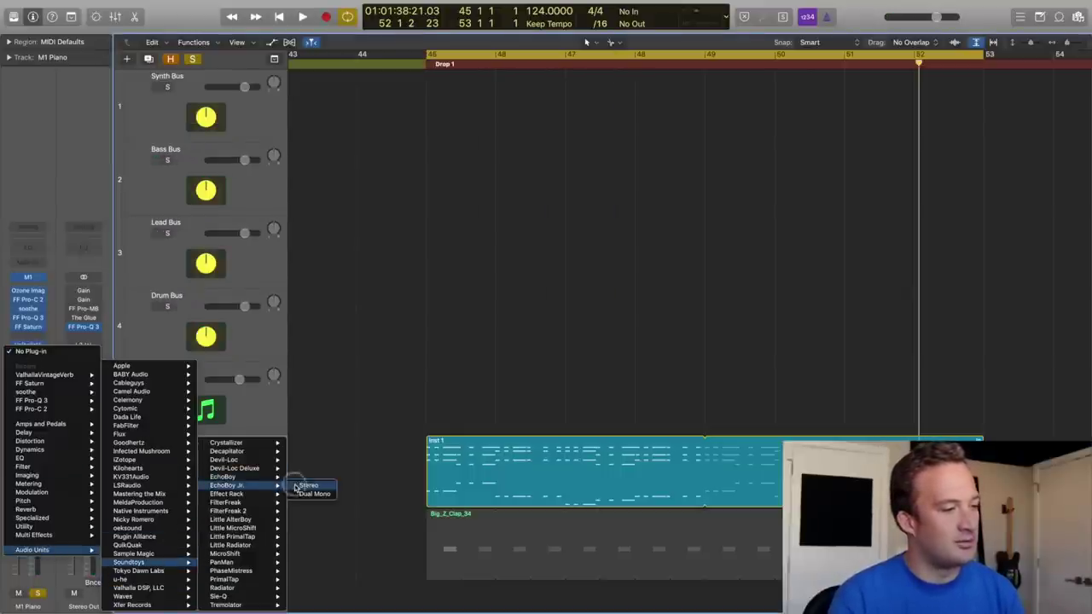
pyautogui.click(303, 486)
pyautogui.moveTo(256, 20); pyautogui.dragTo(427, 154)
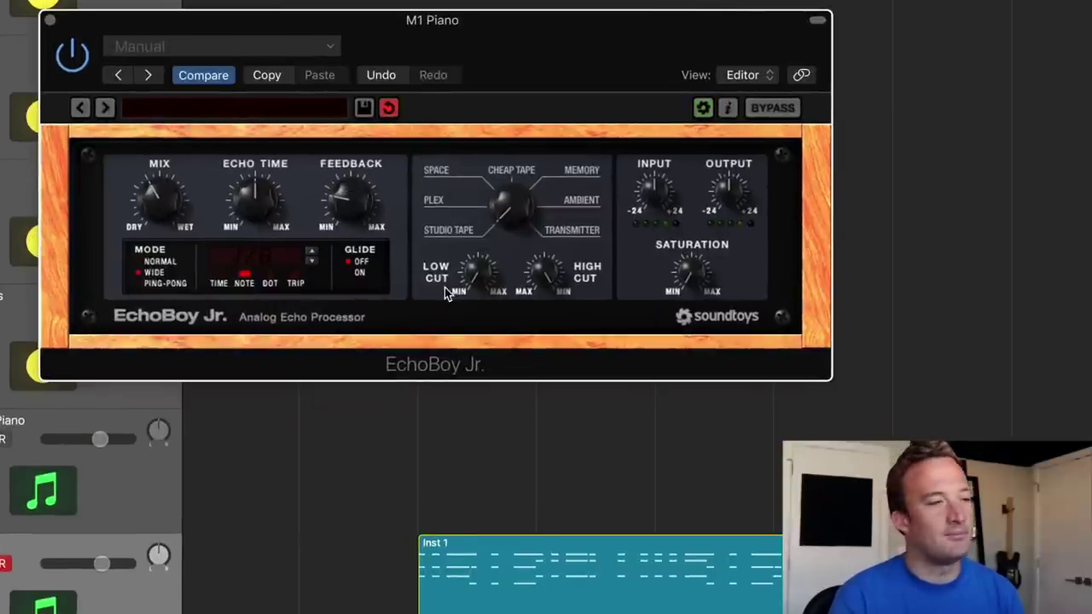
# During playback, lower EchoBoy Jr.'s high cut, change its echo style, and reduce the mix, comparing with bypass
pyautogui.press('space')
pyautogui.click(546, 350)
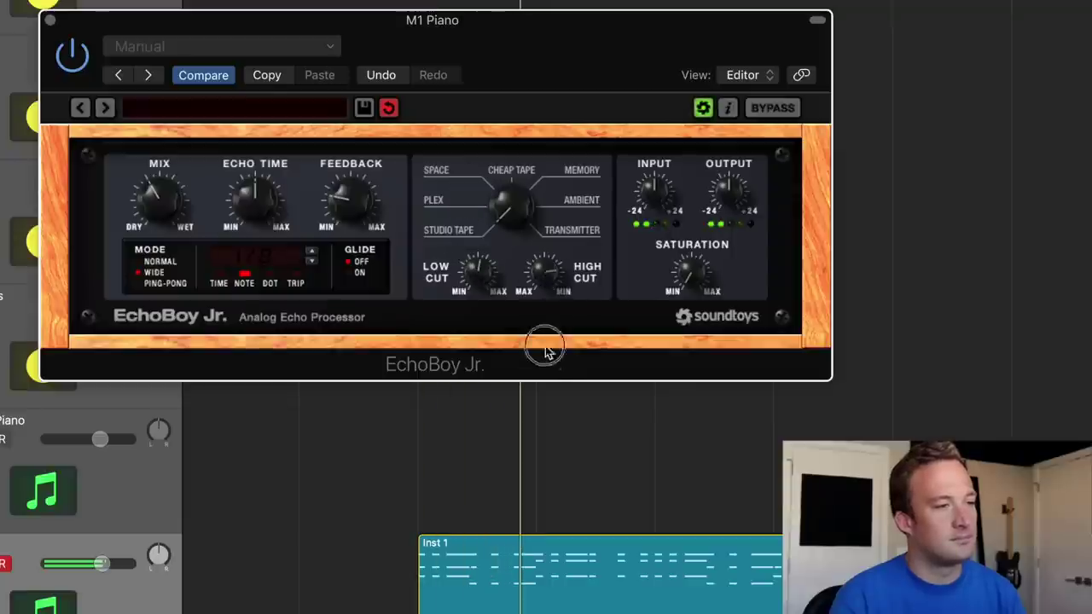
pyautogui.click(544, 282)
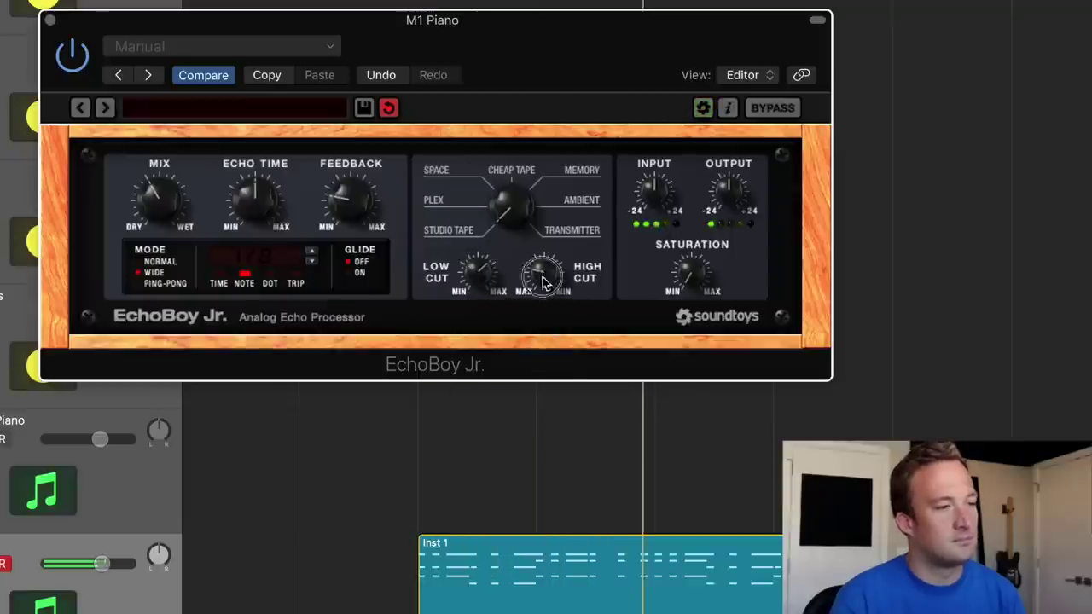
pyautogui.click(539, 274)
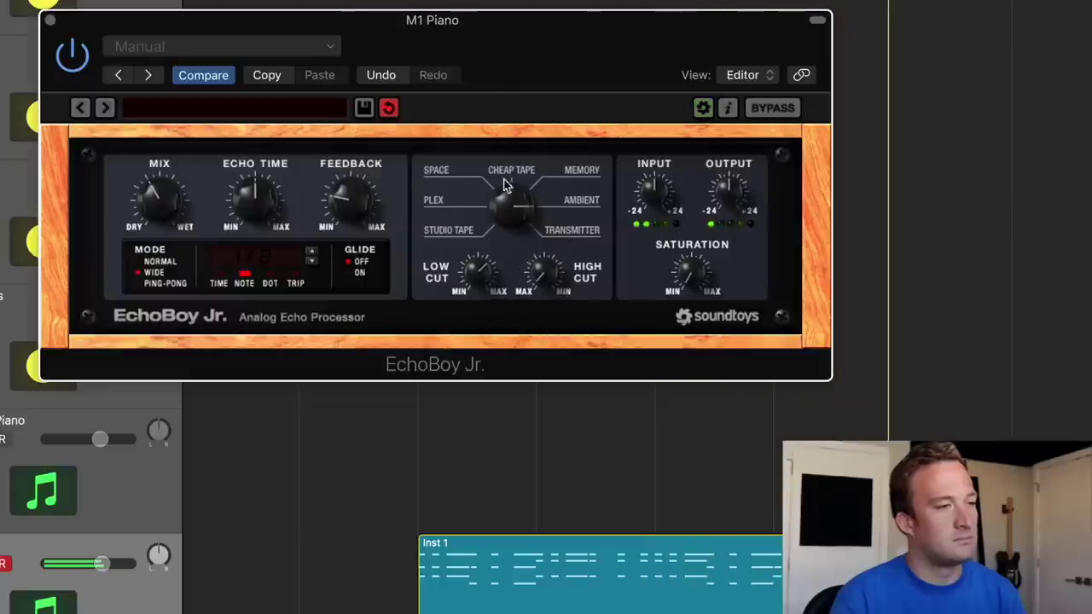
pyautogui.click(504, 206)
pyautogui.click(502, 219)
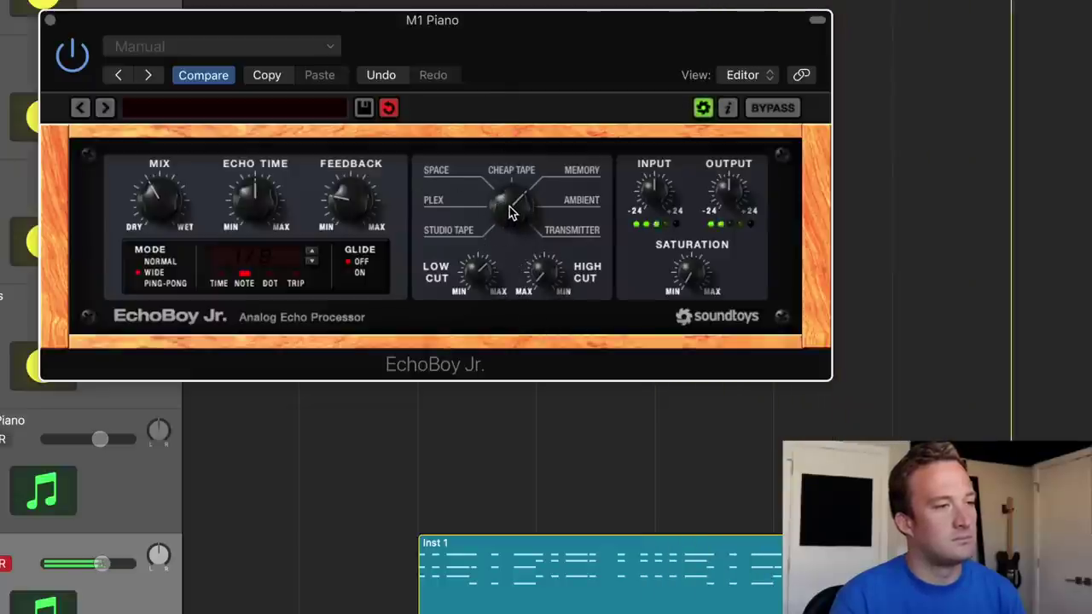
pyautogui.click(158, 209)
pyautogui.click(163, 261)
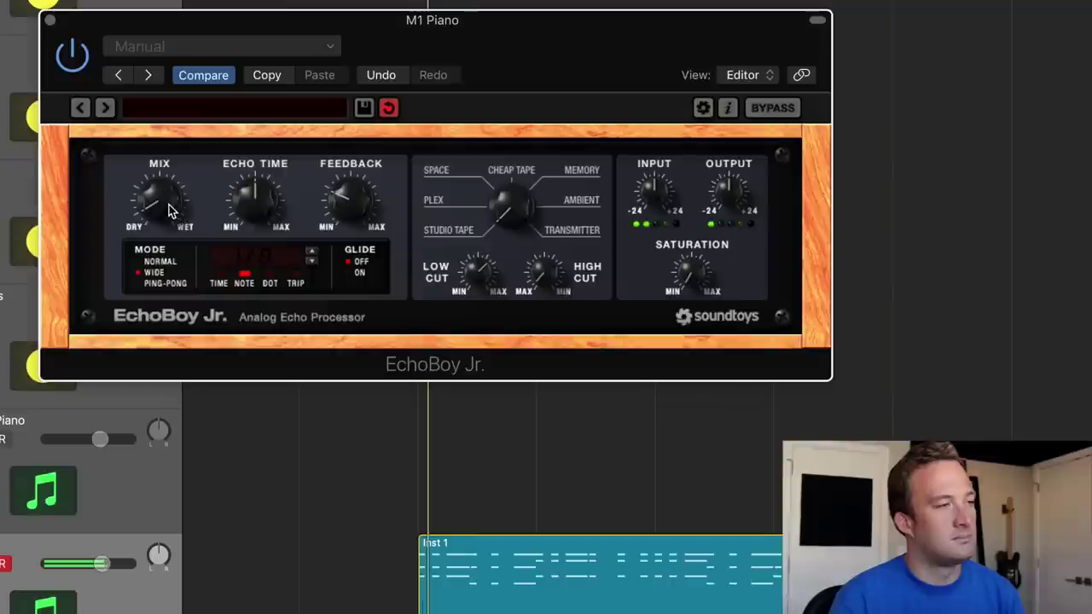
pyautogui.click(76, 63)
pyautogui.click(73, 57)
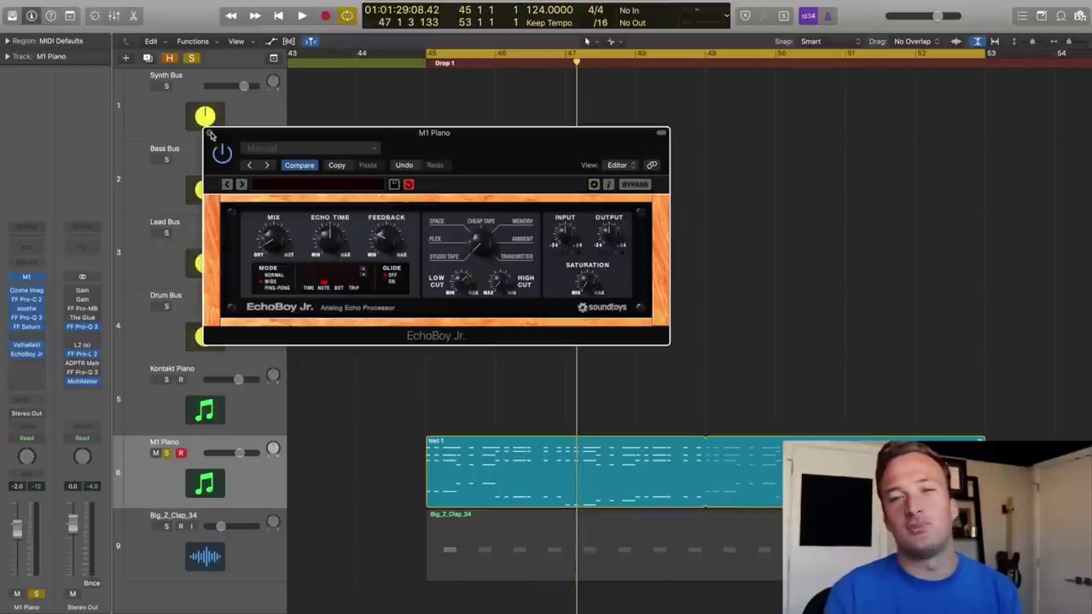
# Close EchoBoy Jr. and play the M1 Piano from bar 45, then replay it
pyautogui.click(210, 134)
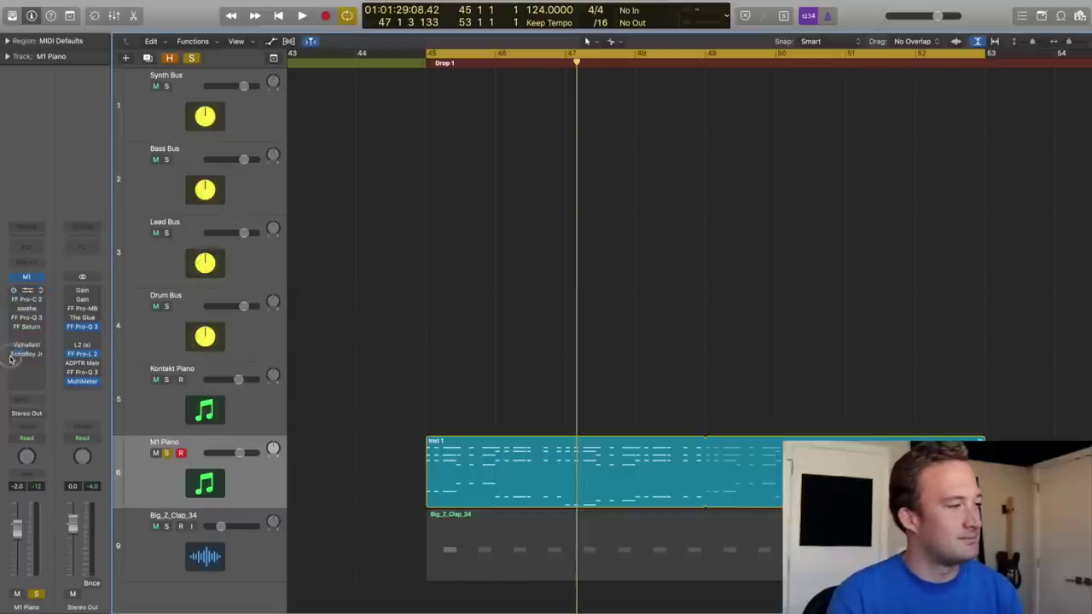
pyautogui.press('space')
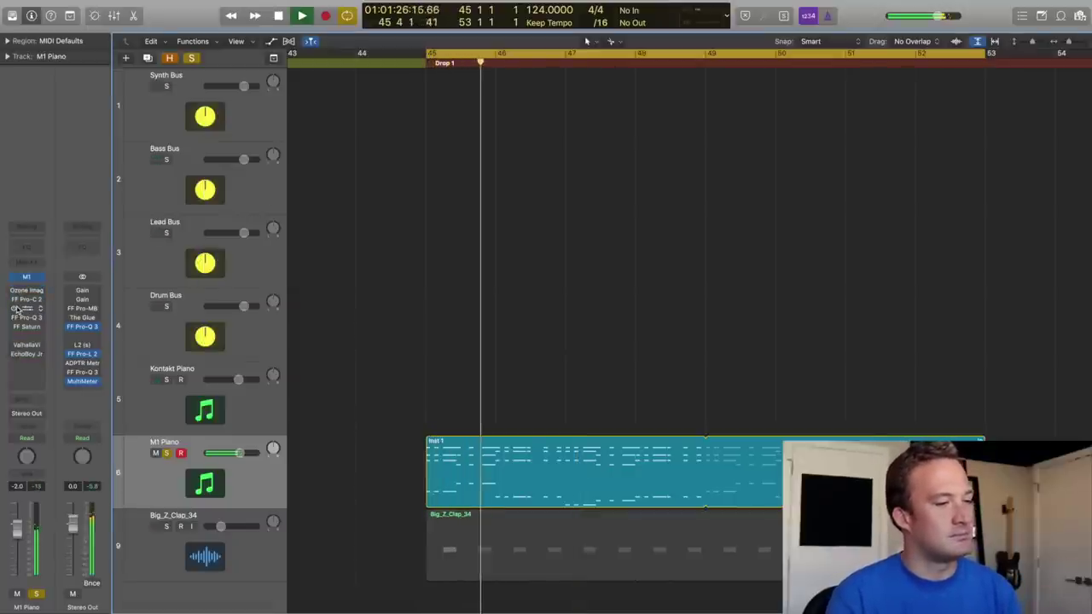
pyautogui.press('space')
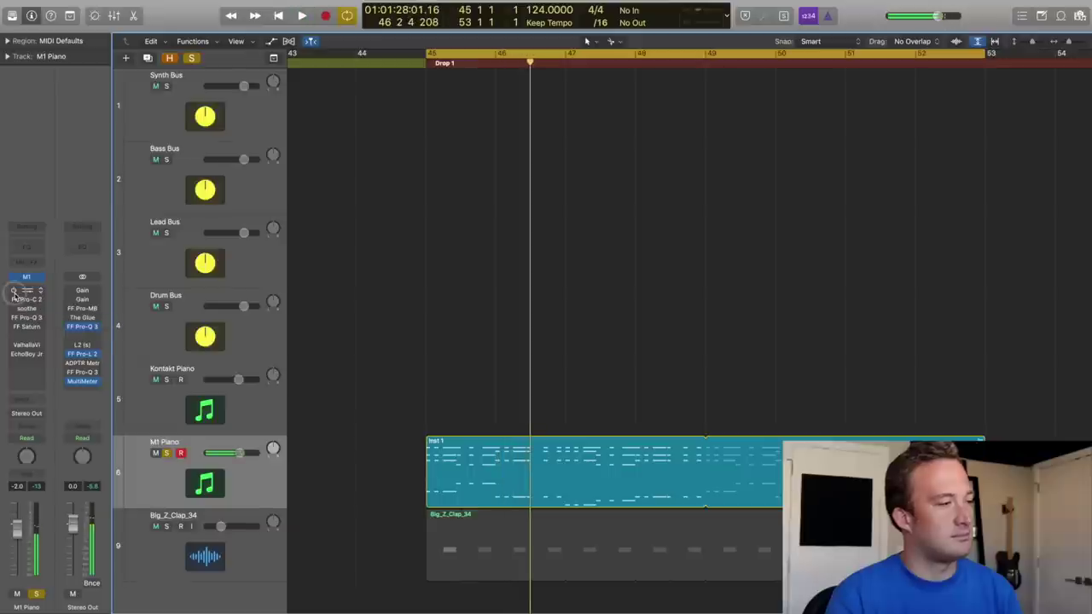
pyautogui.press('space')
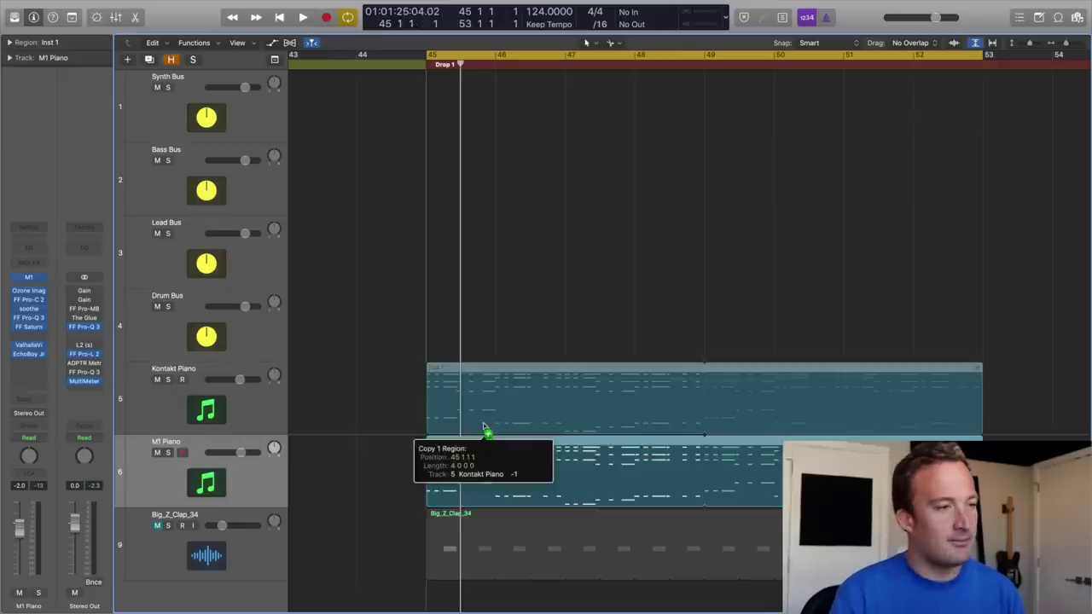
pyautogui.click(157, 452)
pyautogui.click(176, 404)
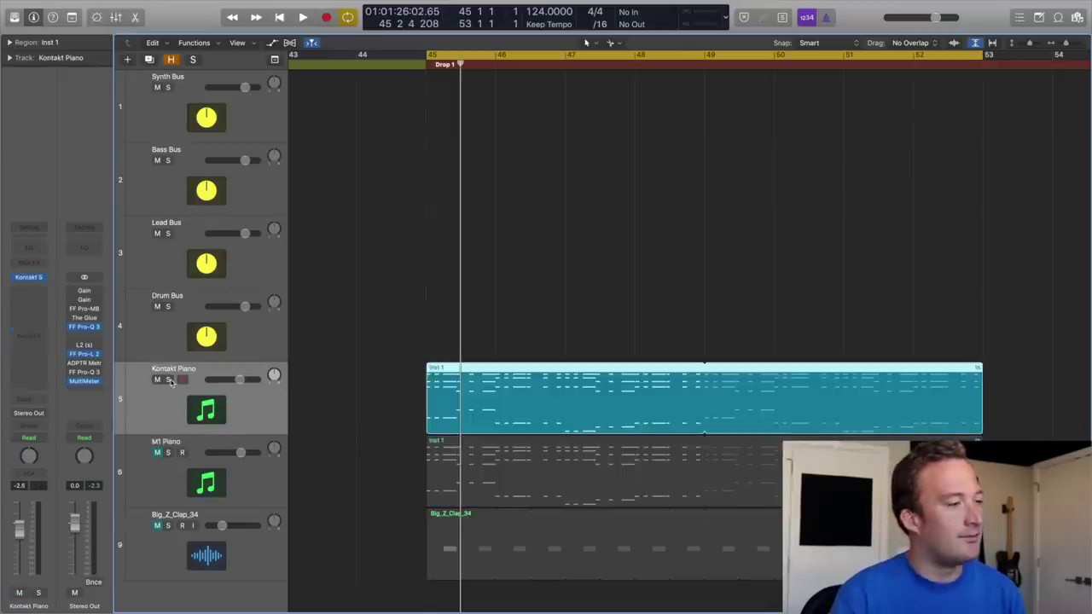
pyautogui.click(169, 379)
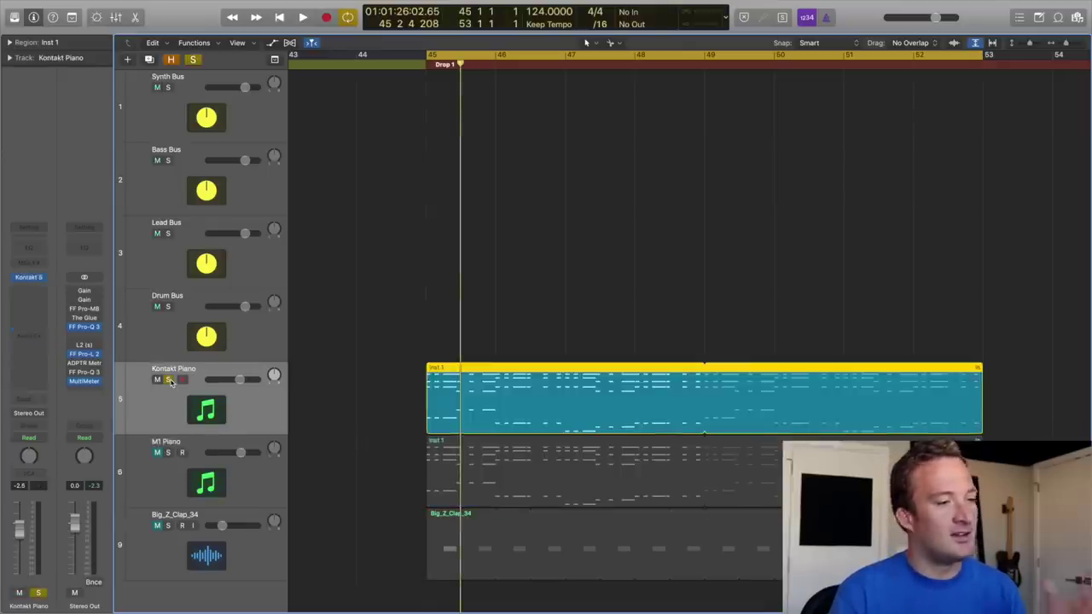
pyautogui.click(29, 280)
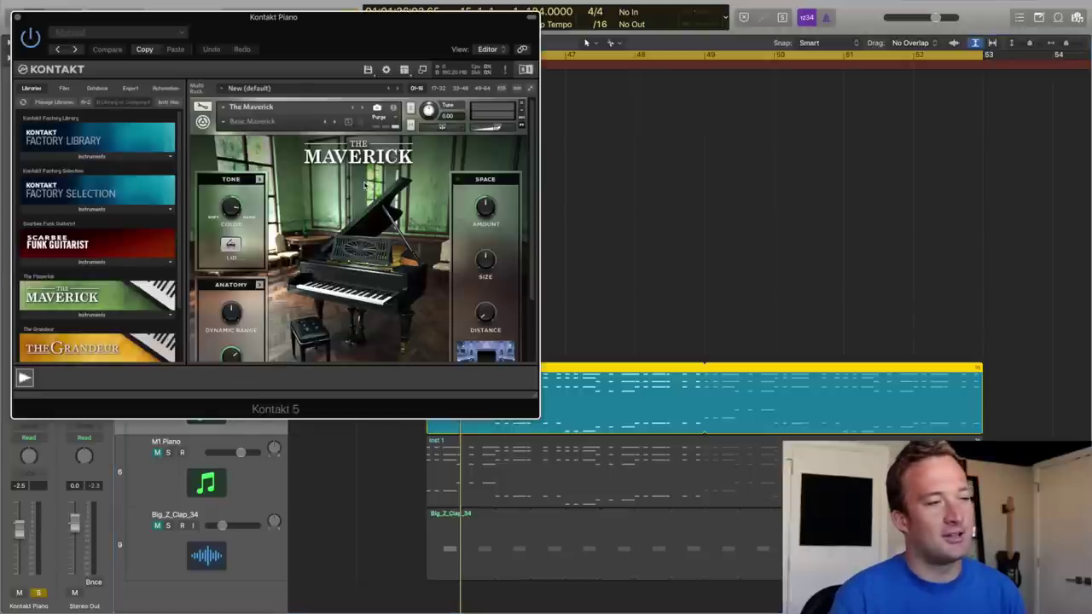
pyautogui.press('space')
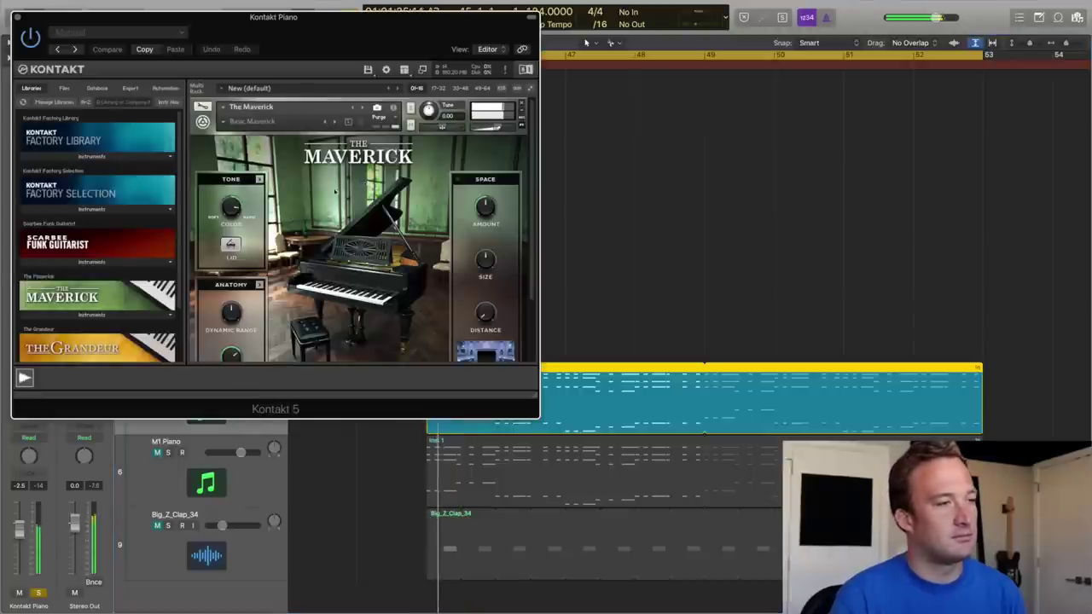
pyautogui.click(17, 19)
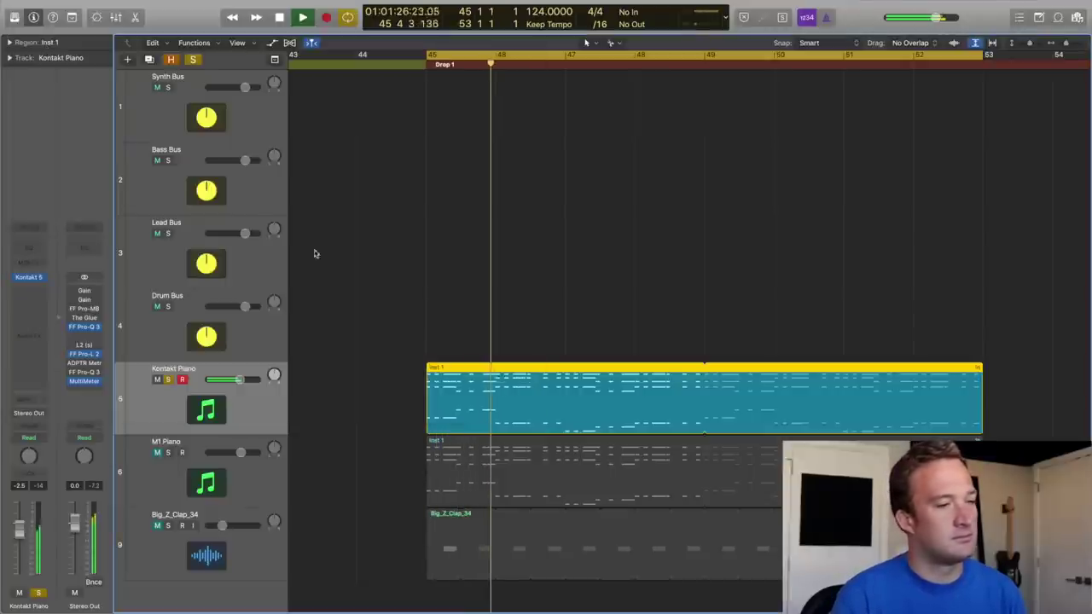
pyautogui.doubleClick(491, 408)
pyautogui.press('super+a')
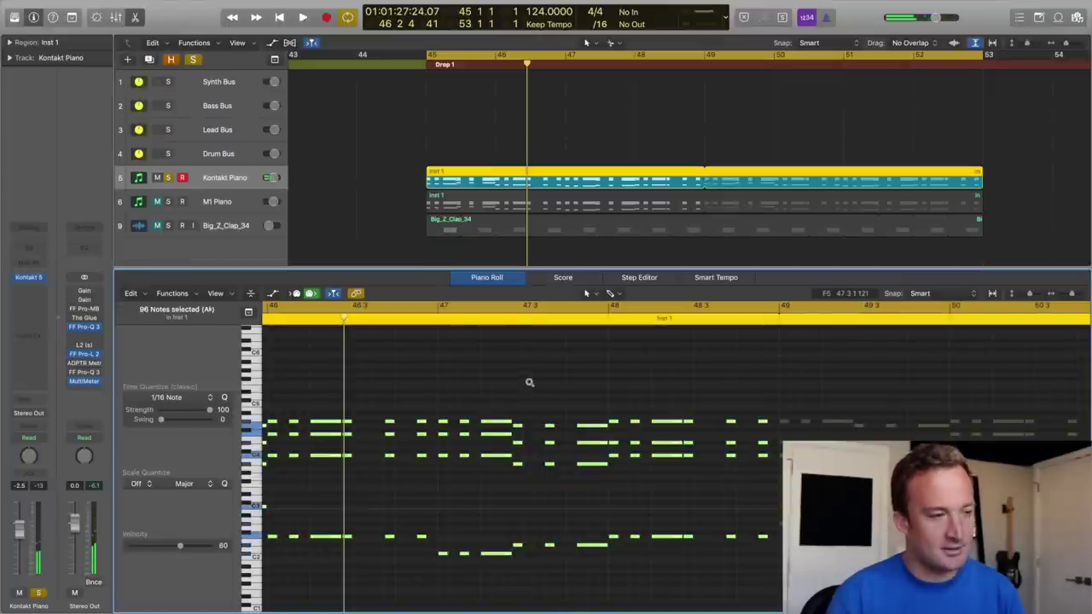
pyautogui.hotkey('shift', 'space')
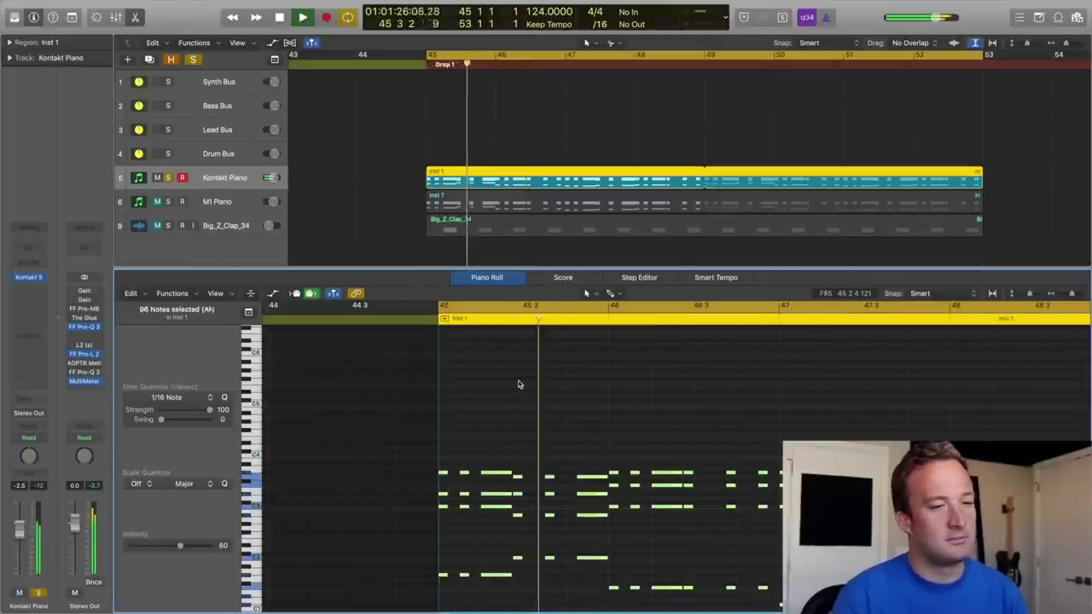
pyautogui.press('e')
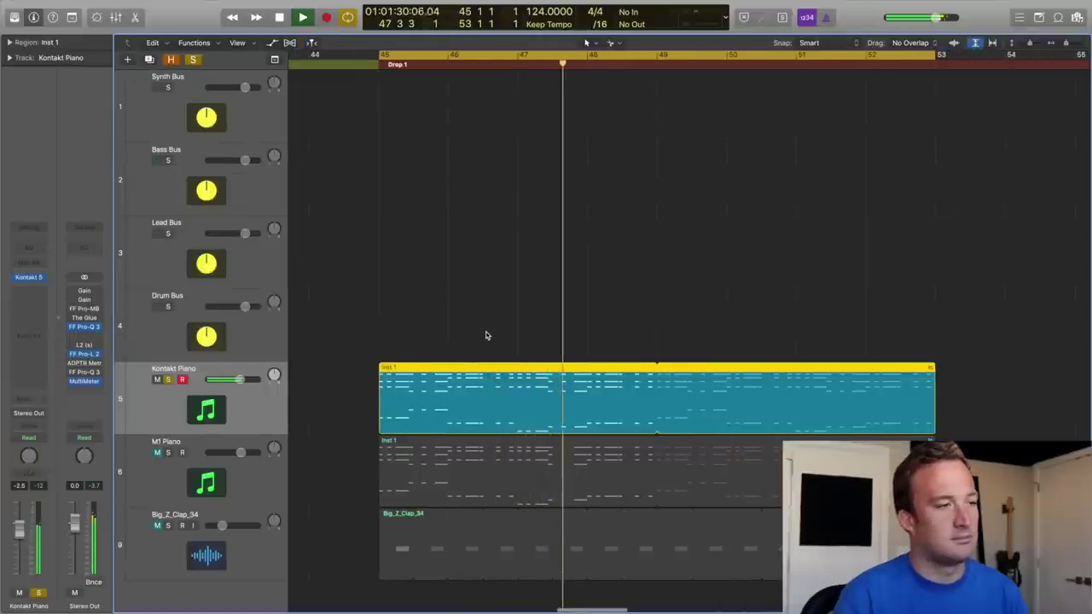
pyautogui.press('space')
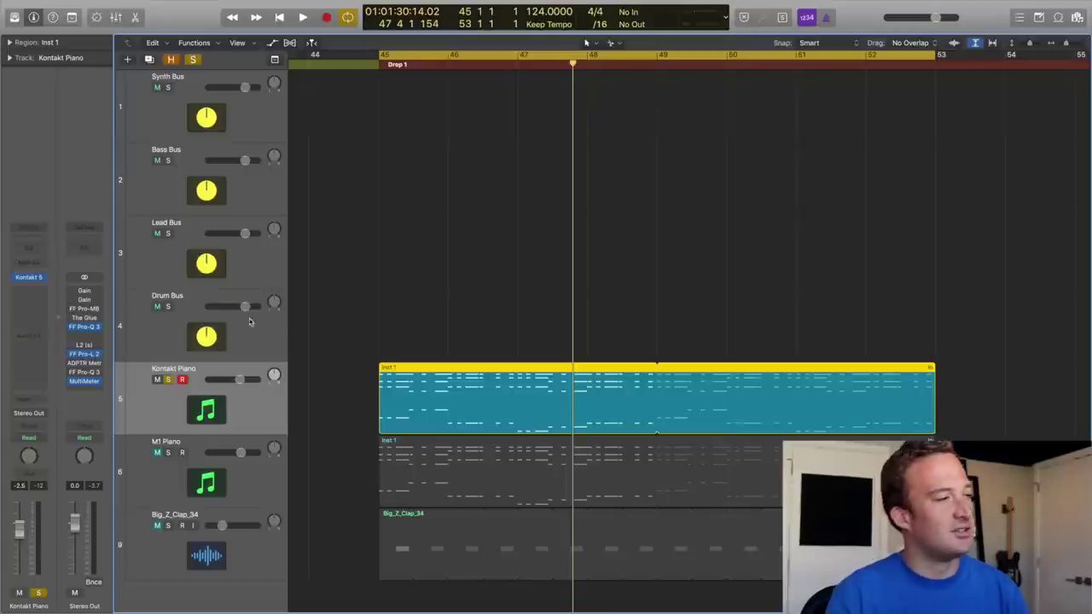
# Set Pro-C 2 to about -17 dB threshold, 8:1 ratio, 14 ms attack, 358 ms release, 4.5 ms hold, and enable it
pyautogui.click(49, 295)
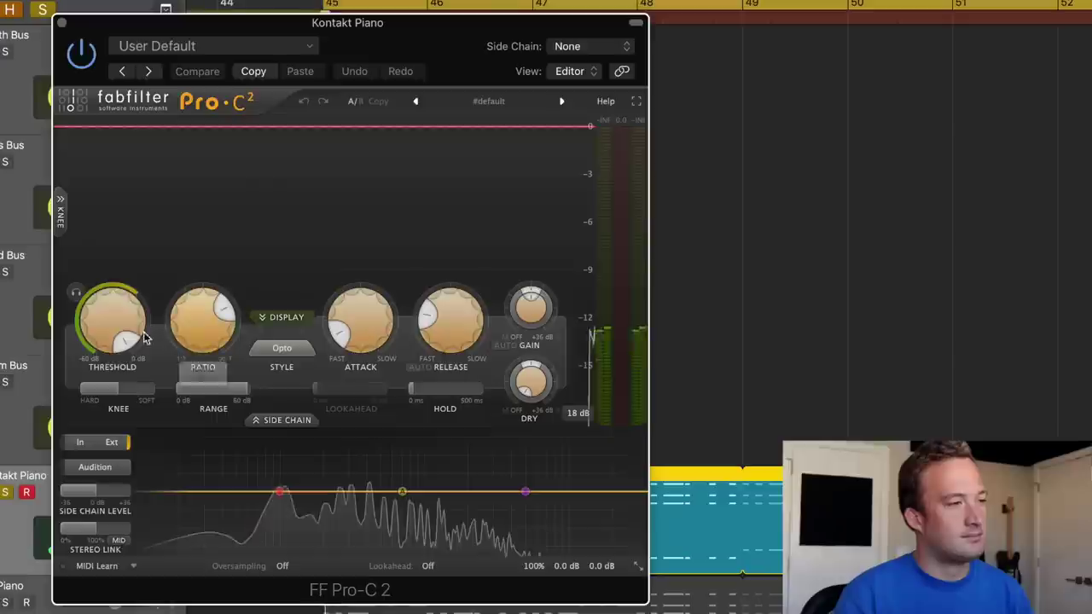
pyautogui.moveTo(110, 344); pyautogui.dragTo(120, 321)
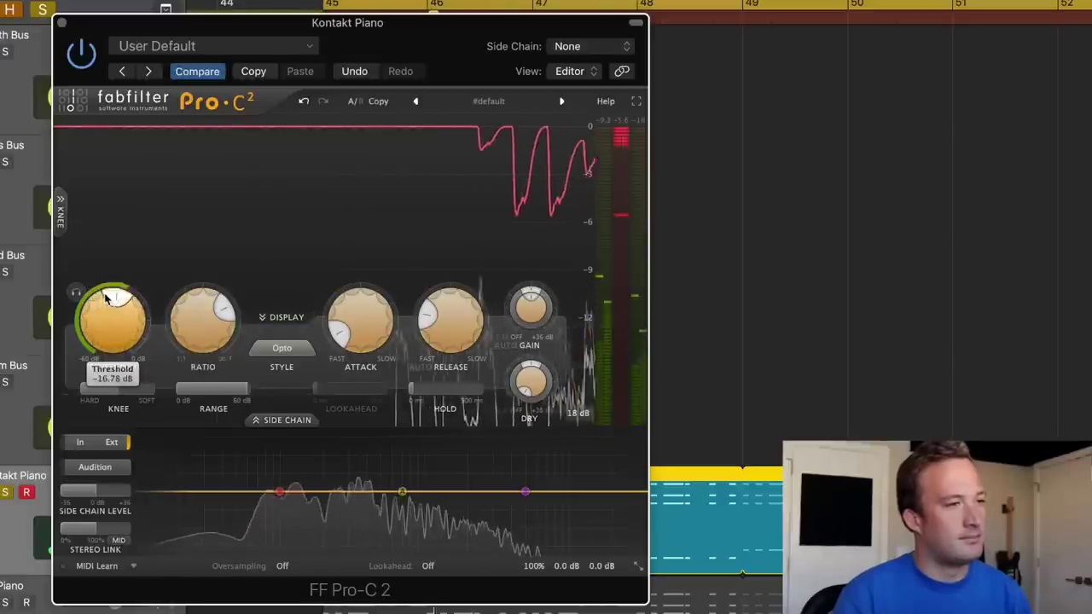
pyautogui.moveTo(195, 310); pyautogui.dragTo(187, 298)
pyautogui.moveTo(360, 322); pyautogui.dragTo(367, 273)
pyautogui.moveTo(450, 317)
pyautogui.mouseDown()
pyautogui.moveTo(449, 248)
pyautogui.moveTo(449, 296)
pyautogui.mouseUp()
pyautogui.moveTo(77, 391)
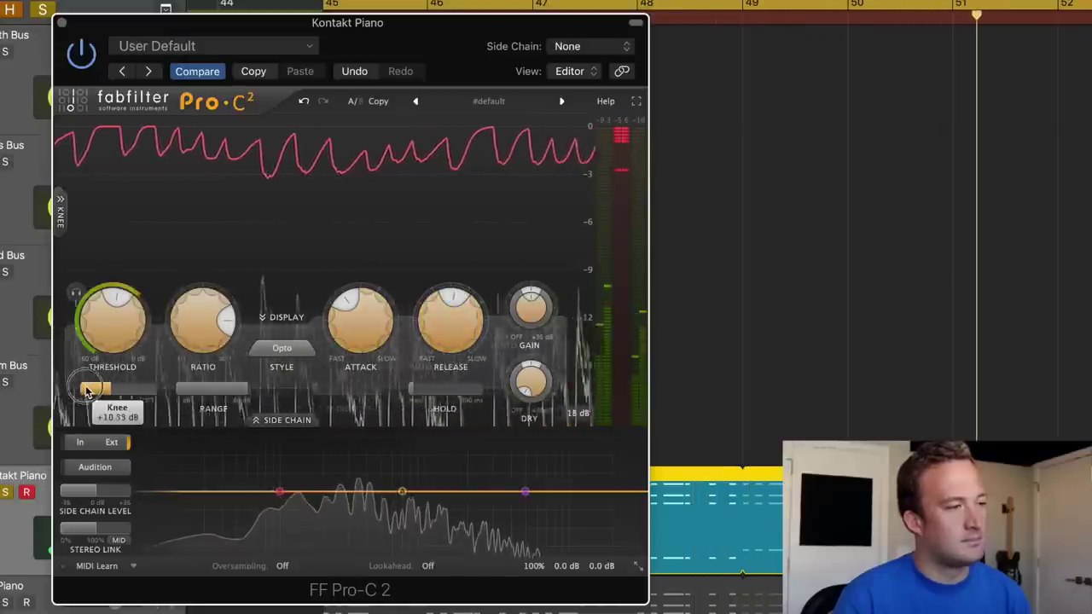
pyautogui.moveTo(111, 354)
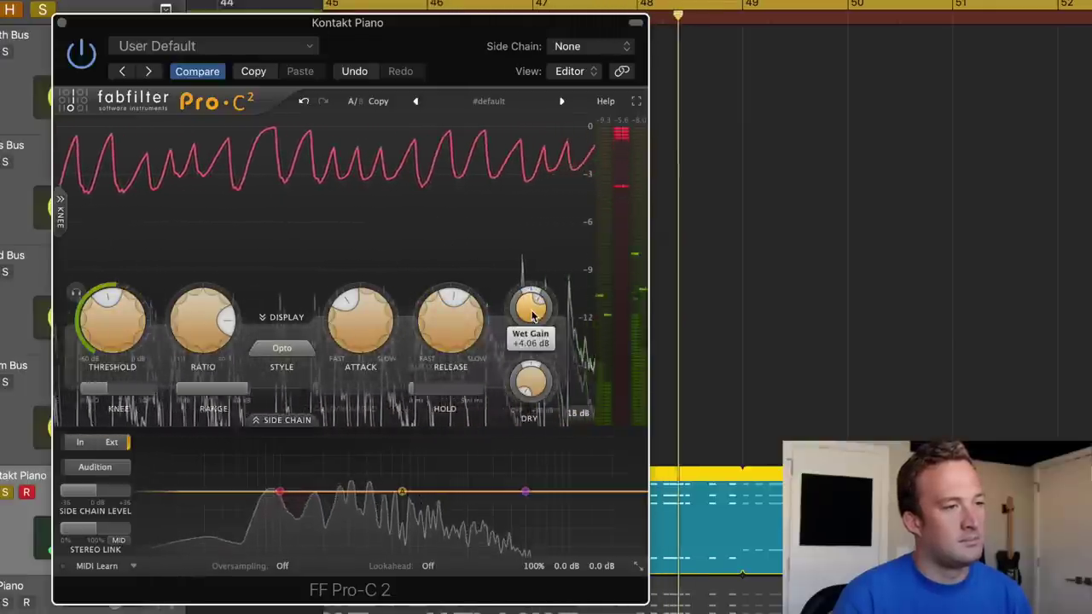
pyautogui.moveTo(443, 394)
pyautogui.moveTo(443, 394); pyautogui.dragTo(529, 371)
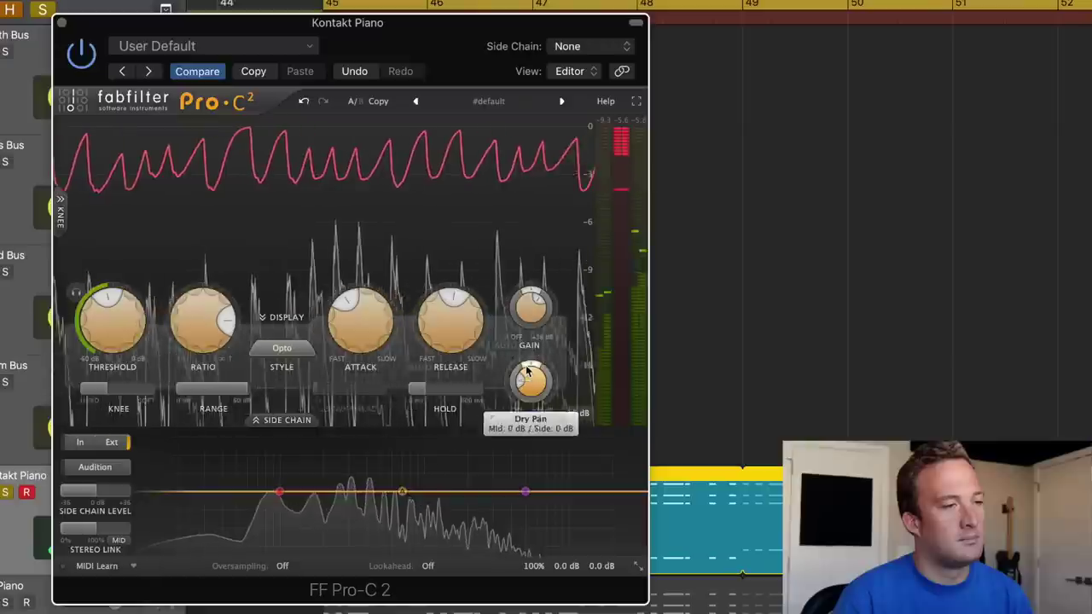
pyautogui.click(82, 57)
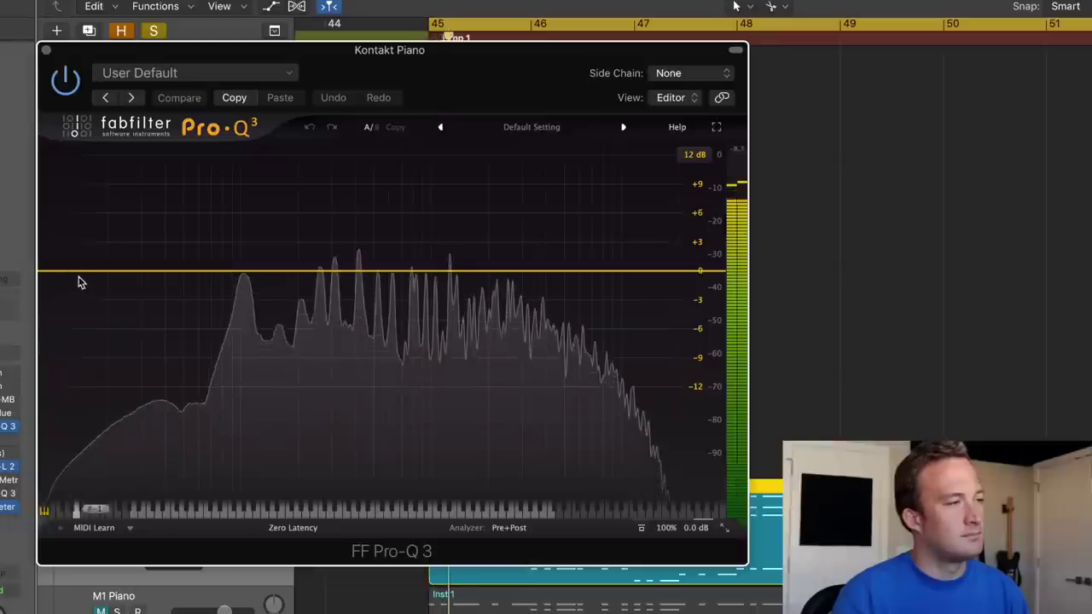
# Add an 81 Hz low cut and a bell near 840 Hz boosted to about +11 dB
pyautogui.moveTo(78, 281); pyautogui.dragTo(219, 276)
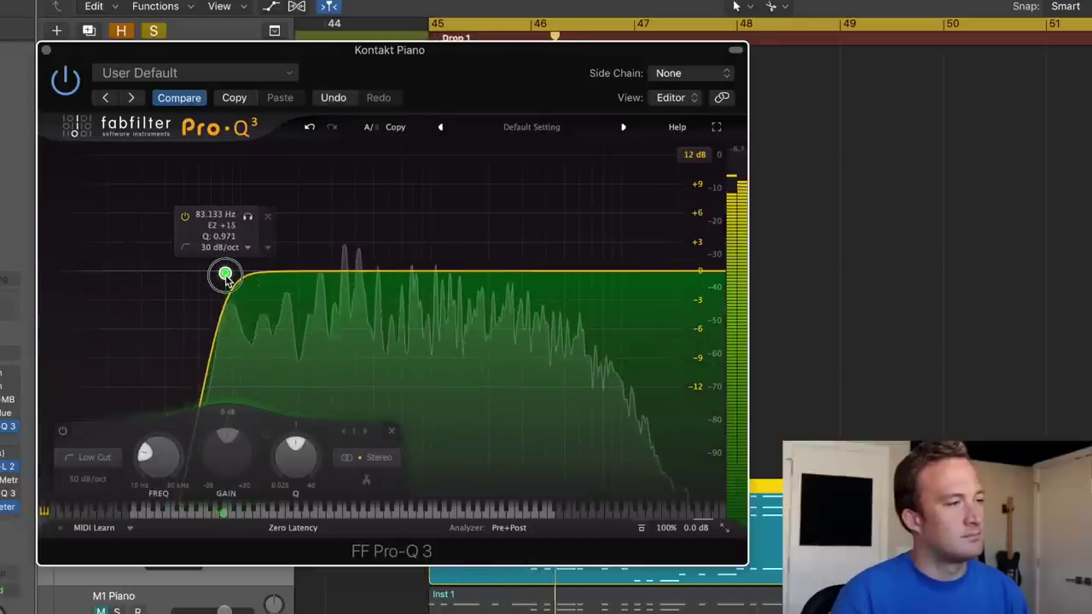
pyautogui.moveTo(225, 275); pyautogui.dragTo(224, 273)
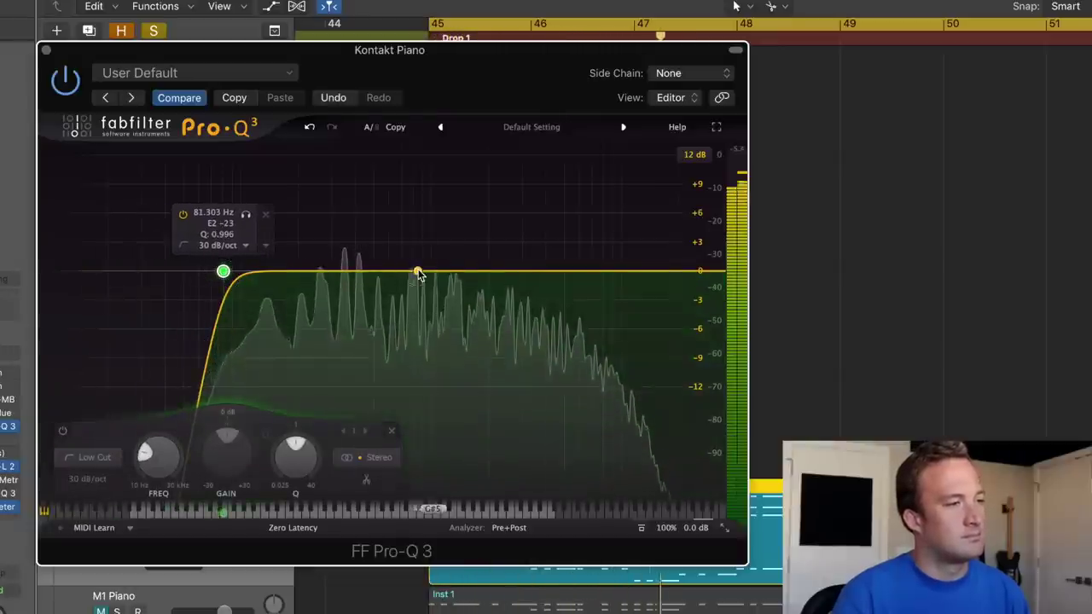
pyautogui.moveTo(418, 273)
pyautogui.mouseDown()
pyautogui.moveTo(418, 249)
pyautogui.moveTo(416, 270)
pyautogui.mouseUp()
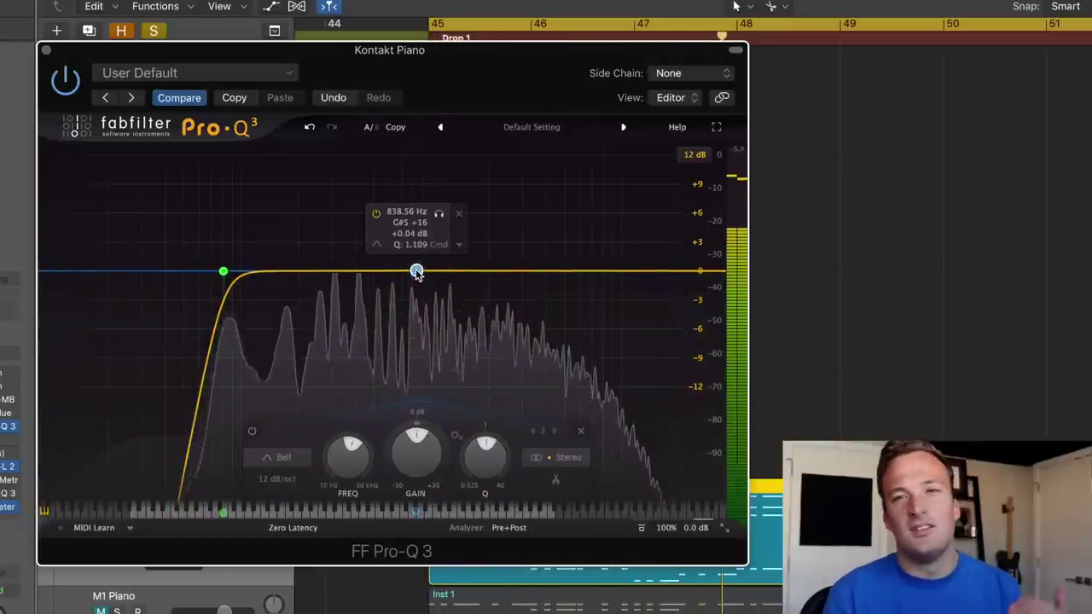
pyautogui.press('space')
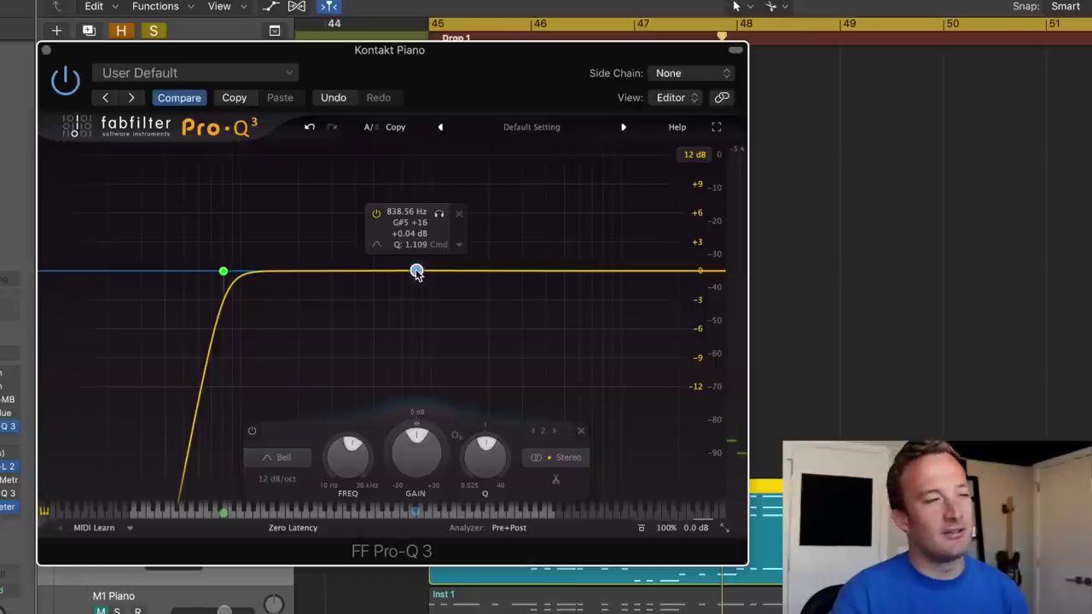
pyautogui.press('space')
pyautogui.moveTo(417, 272); pyautogui.dragTo(416, 182)
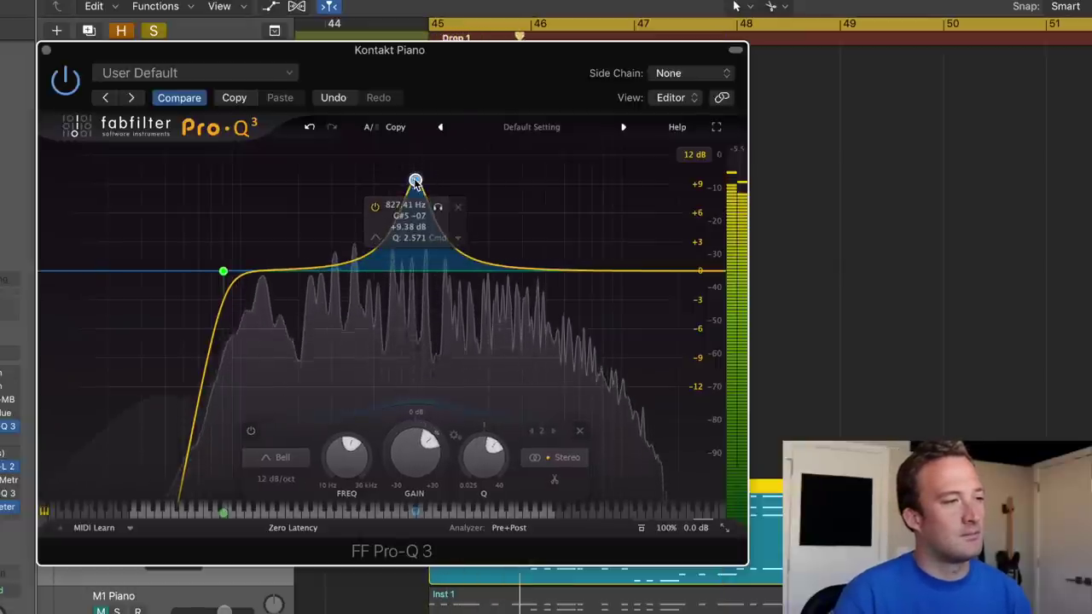
pyautogui.click(438, 209)
pyautogui.click(438, 209)
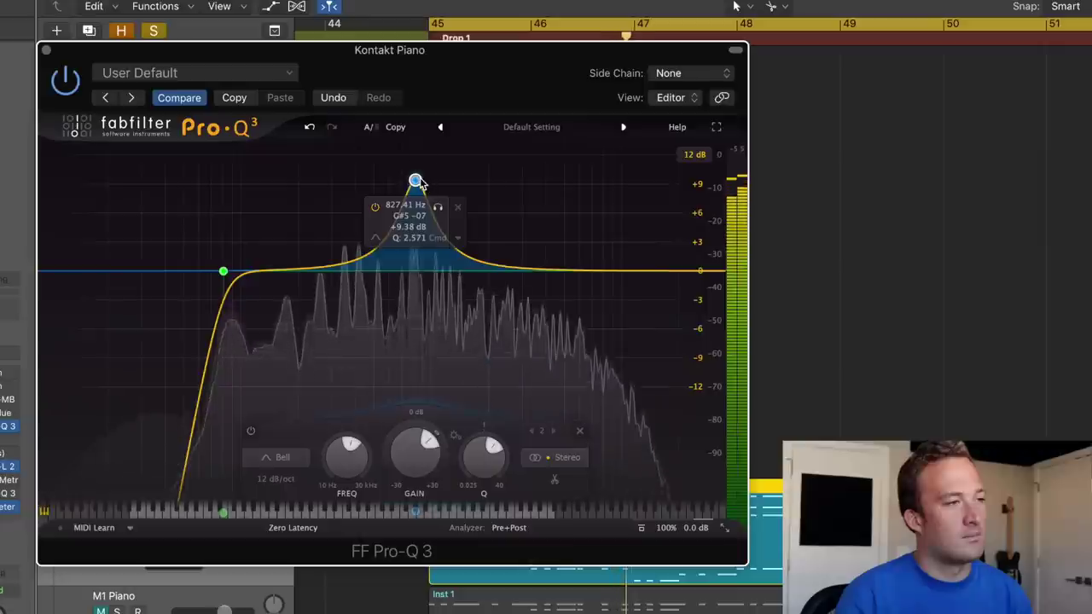
pyautogui.moveTo(417, 182); pyautogui.dragTo(446, 216)
# Turn the bell into a -6 dB cut at about 830 Hz, bypass-comparing it during playback
pyautogui.moveTo(444, 436); pyautogui.dragTo(416, 582)
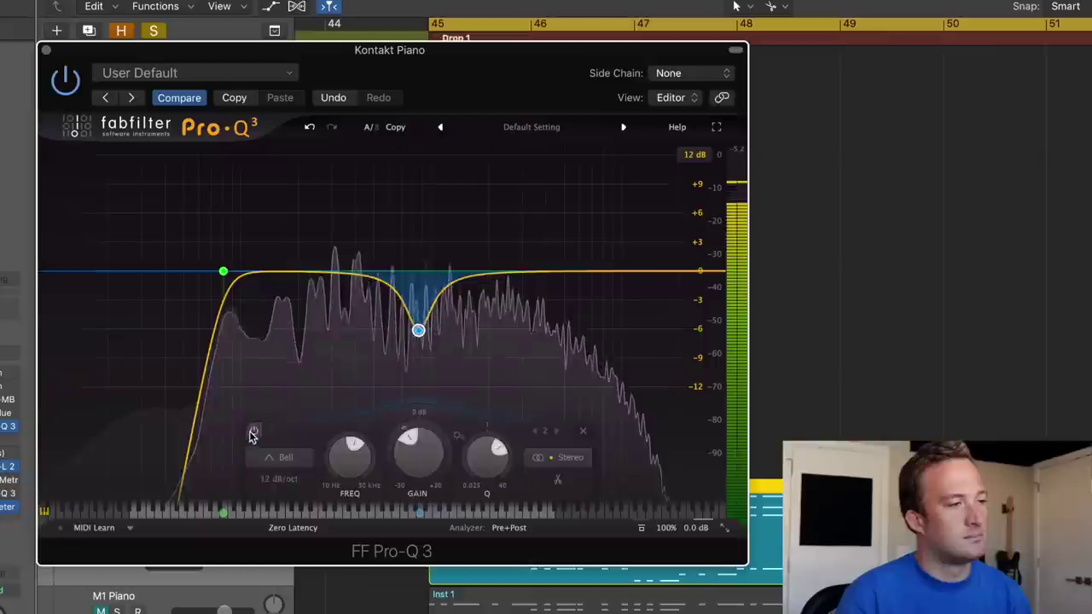
pyautogui.click(253, 432)
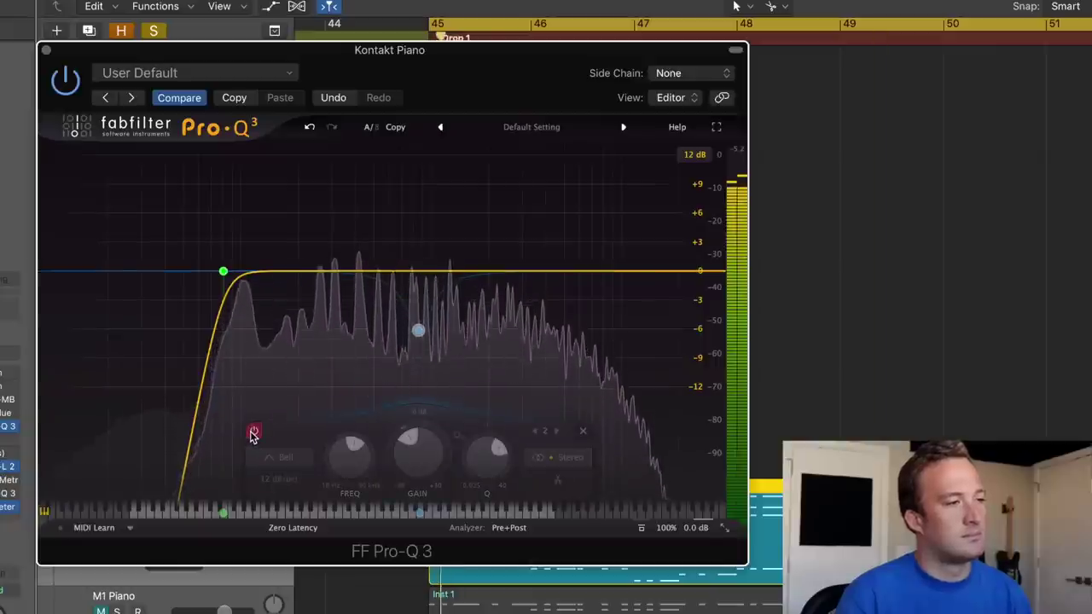
pyautogui.click(253, 432)
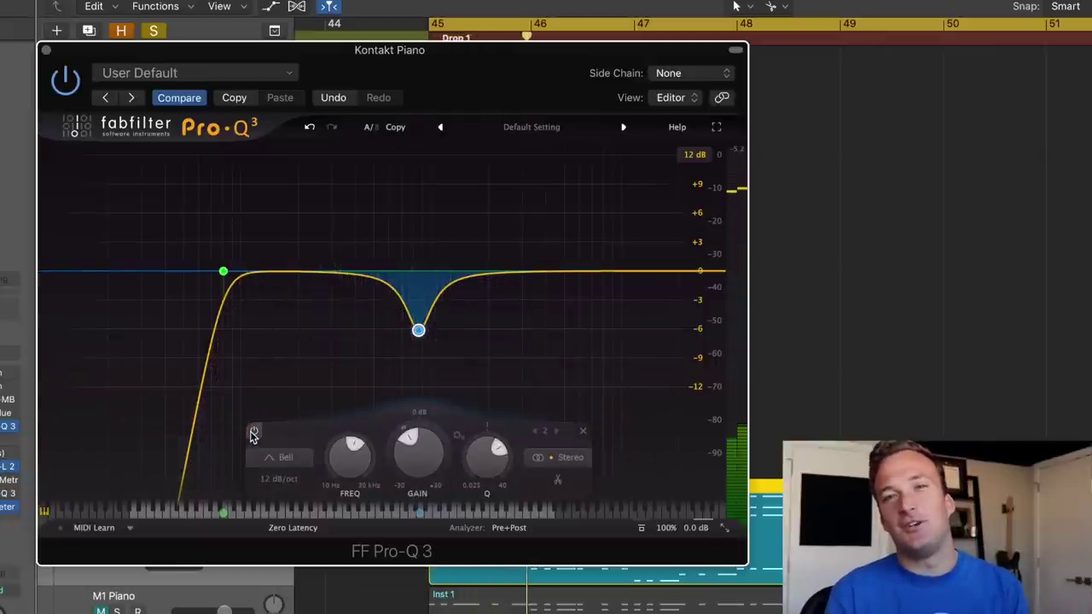
pyautogui.click(253, 432)
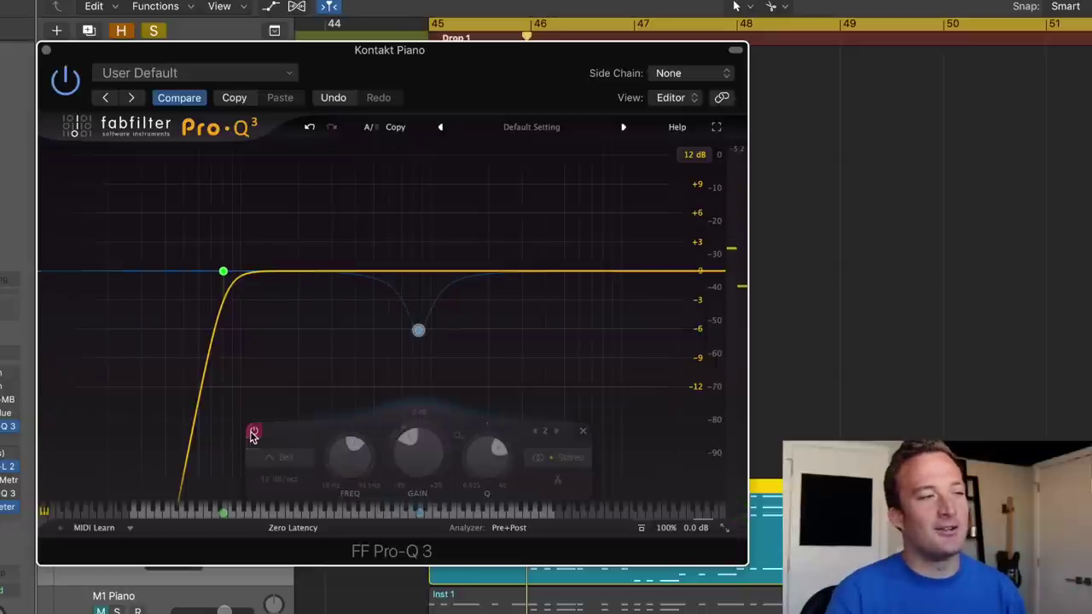
pyautogui.click(254, 432)
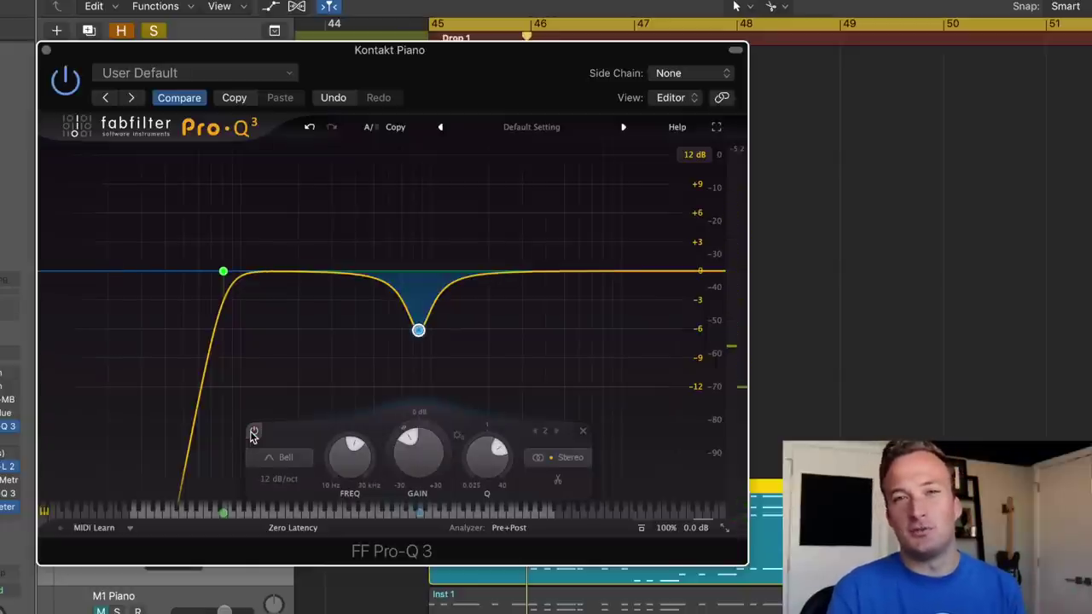
pyautogui.press('space')
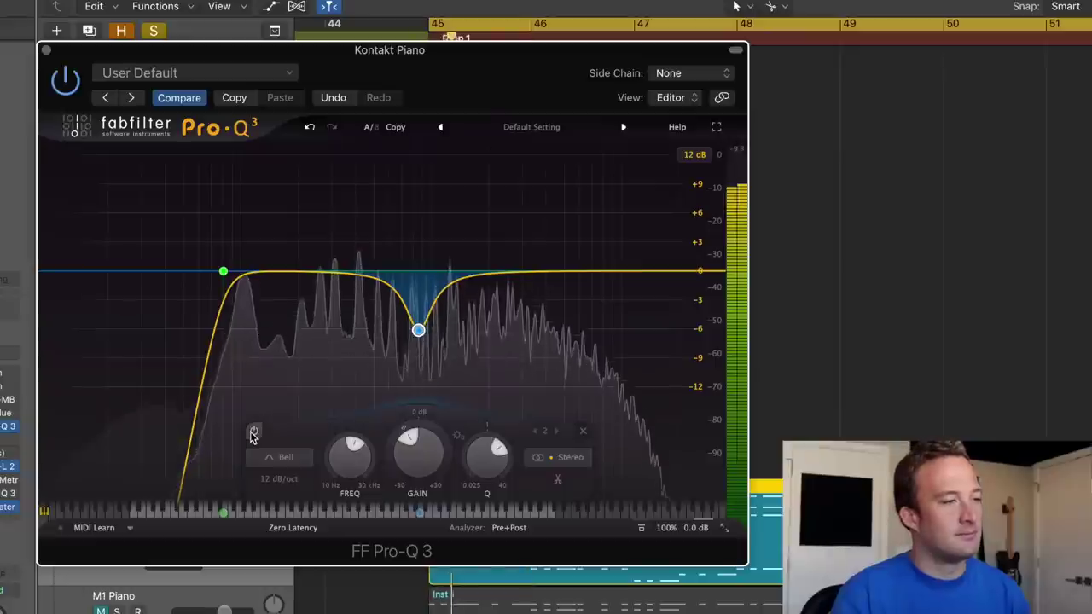
pyautogui.click(254, 431)
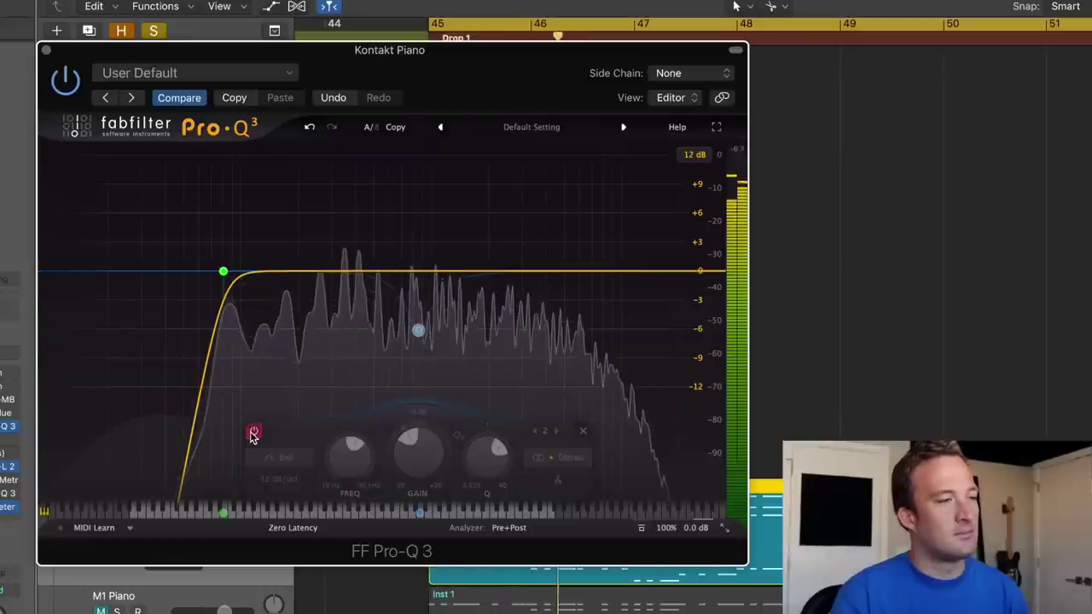
pyautogui.click(254, 432)
pyautogui.moveTo(416, 332); pyautogui.dragTo(417, 329)
# Add a second dip near 1.3 kHz, make both dips shallower, and add a large boost near 410 Hz
pyautogui.moveTo(448, 288); pyautogui.dragTo(450, 312)
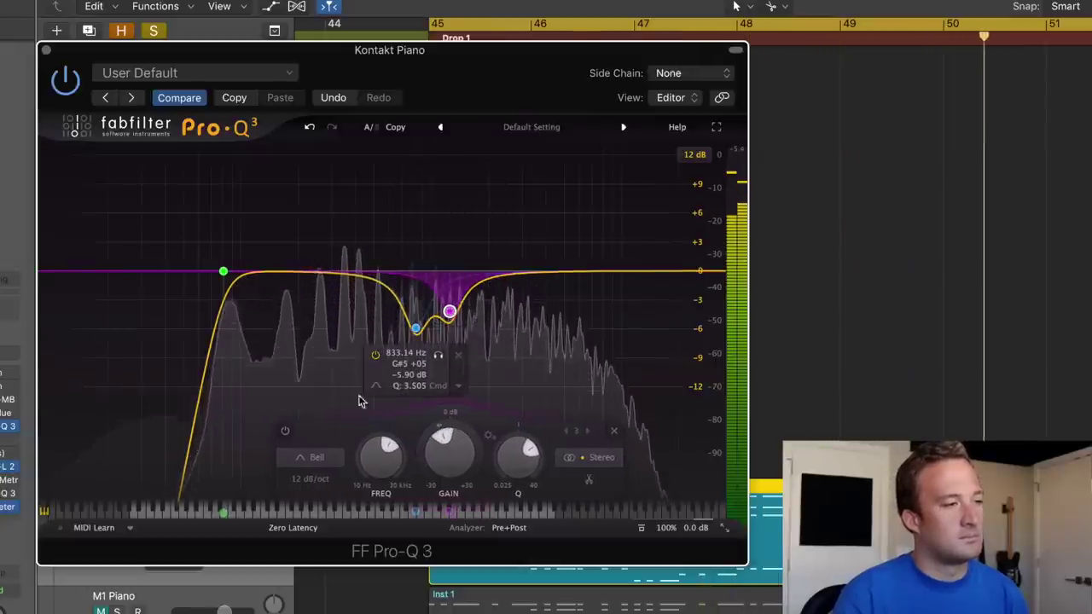
pyautogui.click(414, 322)
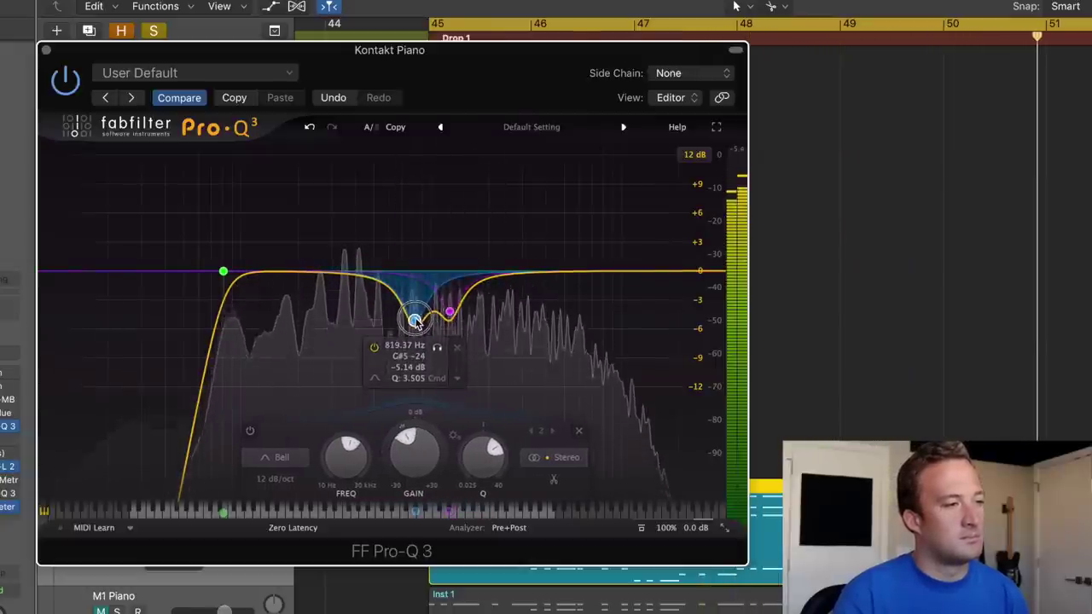
pyautogui.click(639, 530)
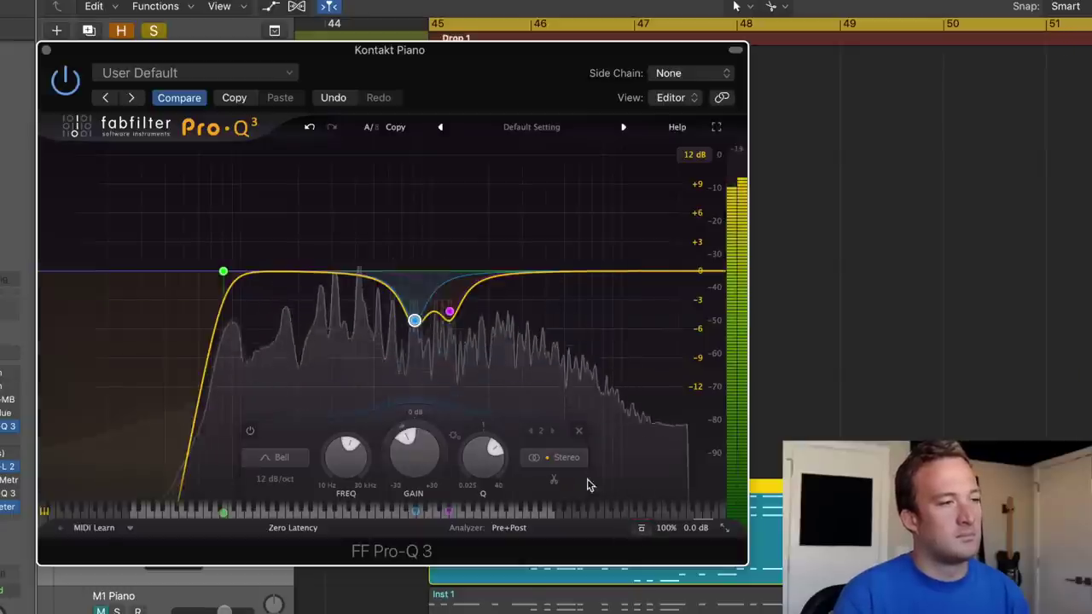
pyautogui.moveTo(449, 317); pyautogui.dragTo(449, 311)
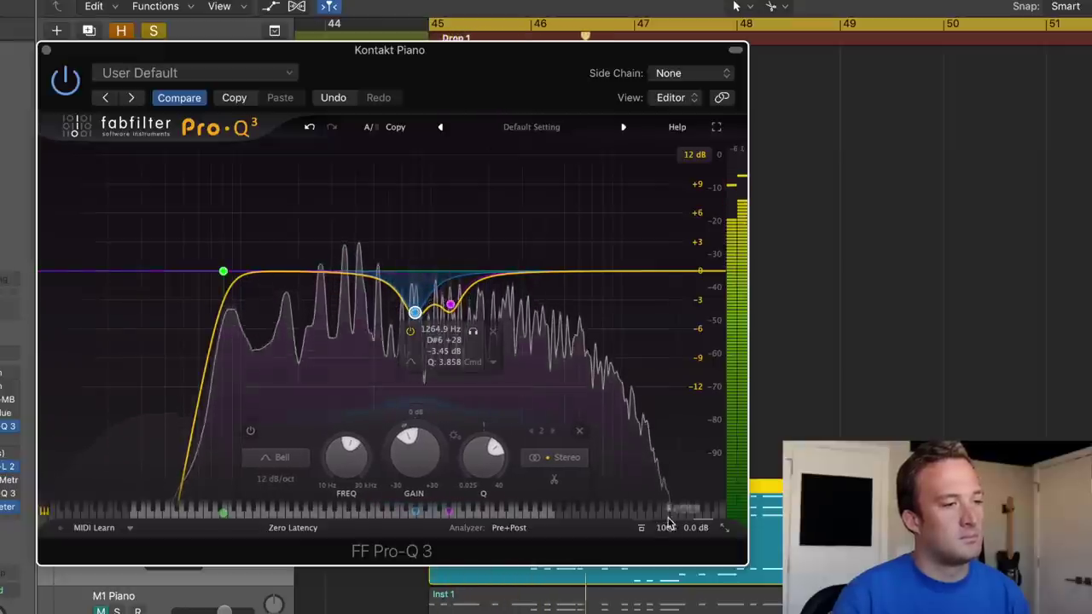
pyautogui.click(642, 529)
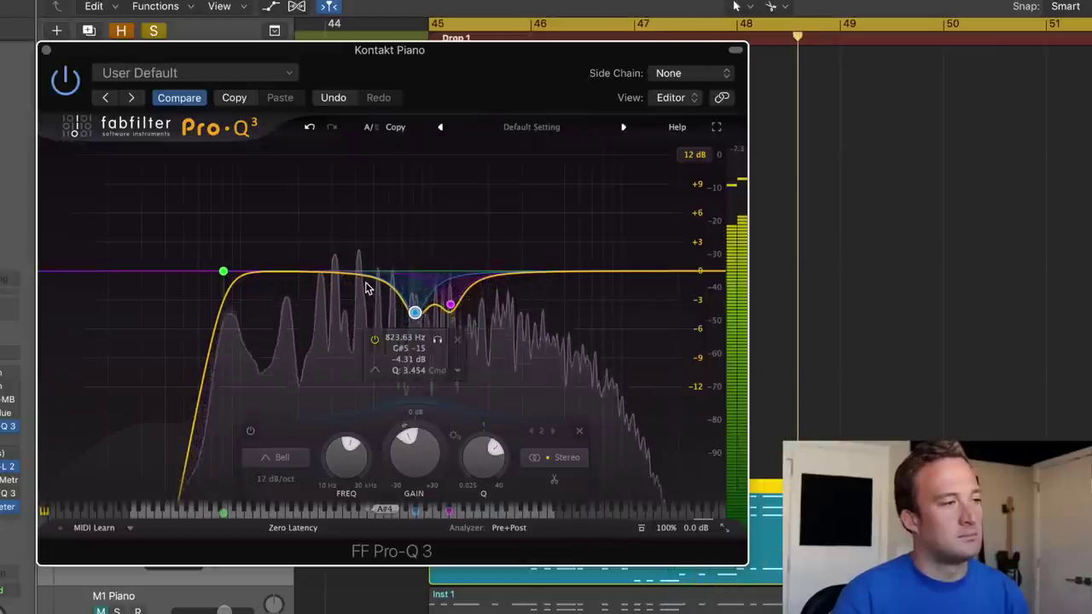
pyautogui.moveTo(343, 275); pyautogui.dragTo(356, 171)
# Reset the 400 Hz boost and make it a narrower cut near 375 Hz, comparing with the EQ bypassed
pyautogui.press('space')
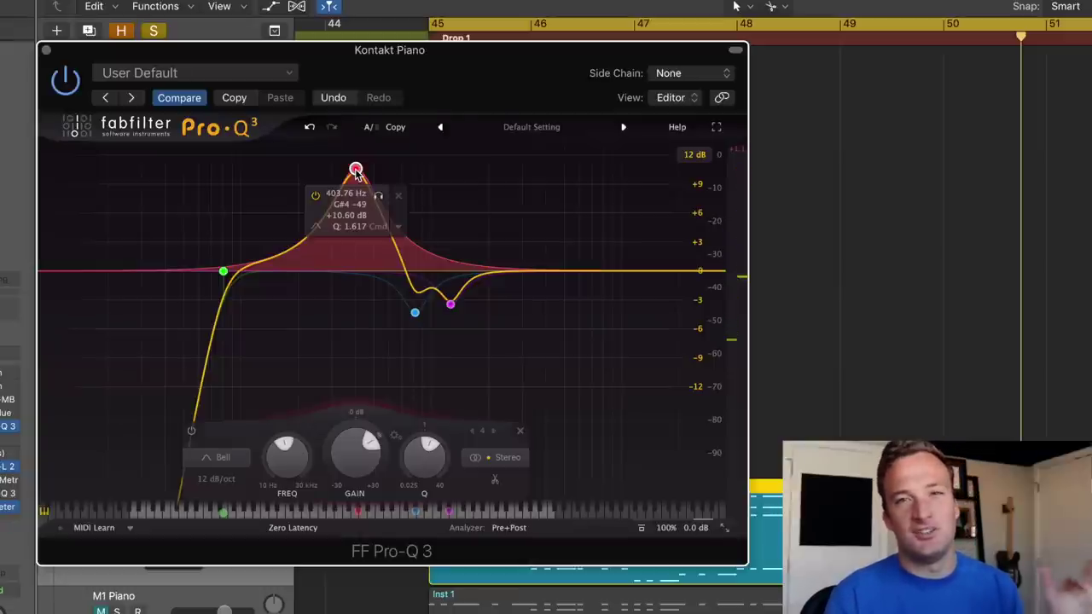
pyautogui.doubleClick(357, 448)
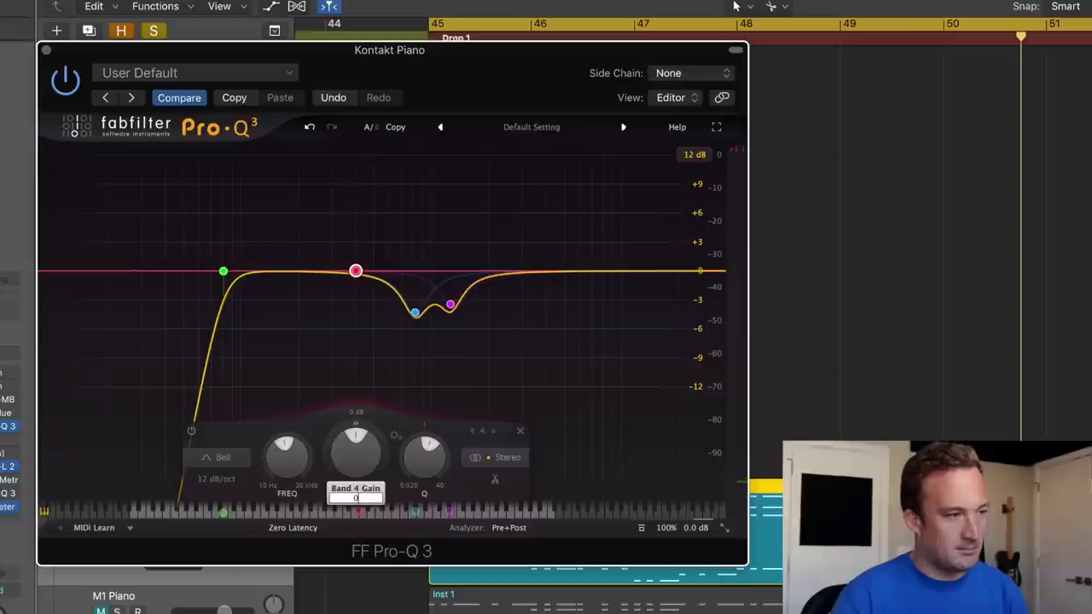
pyautogui.press('space')
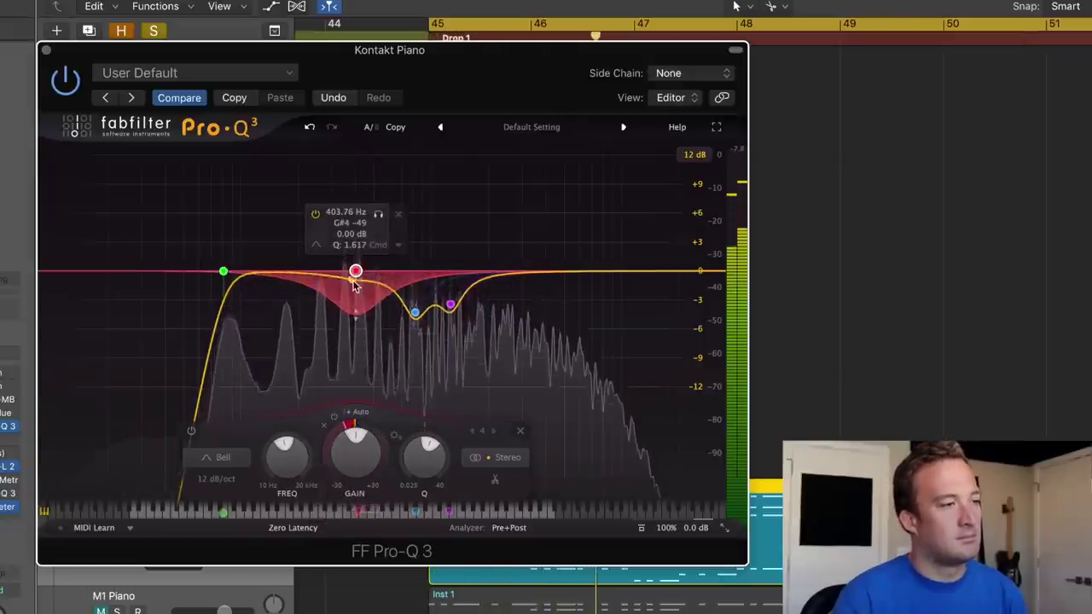
pyautogui.moveTo(353, 271); pyautogui.dragTo(350, 281)
pyautogui.scroll(3, 348, 271)
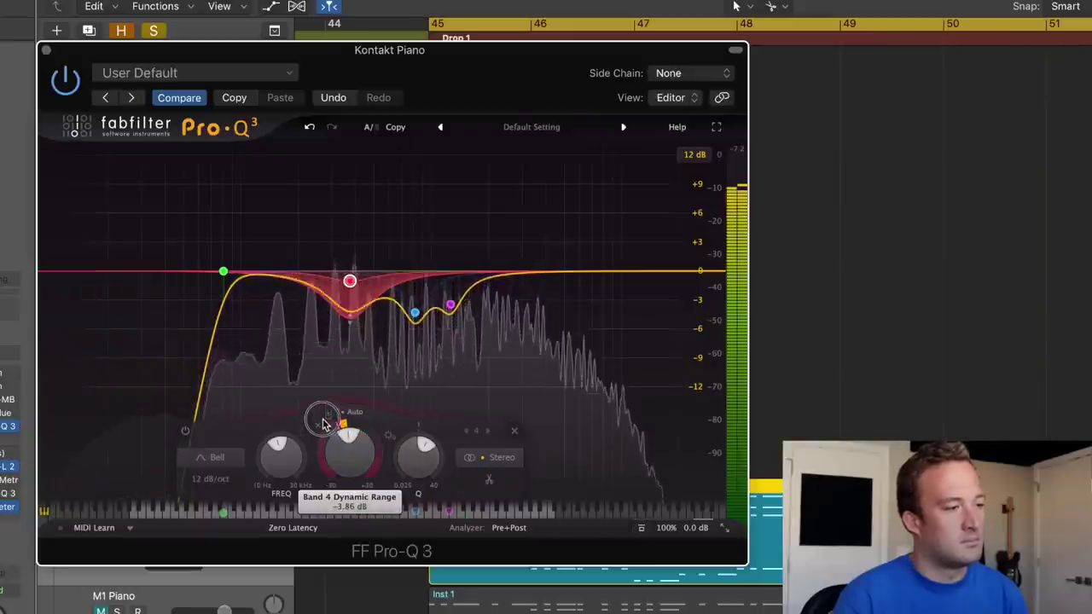
pyautogui.click(642, 529)
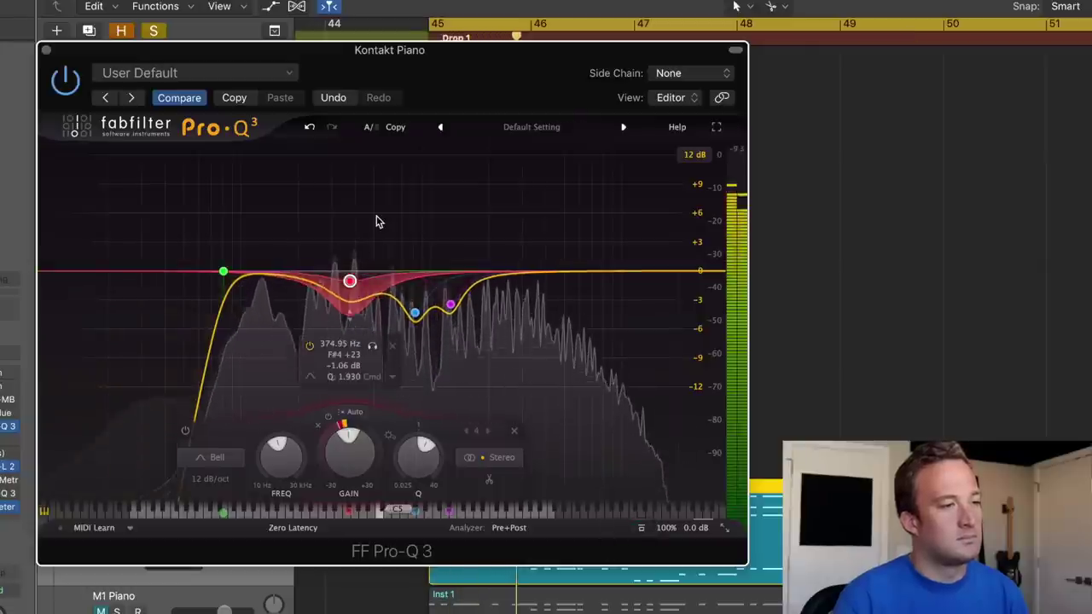
pyautogui.click(642, 529)
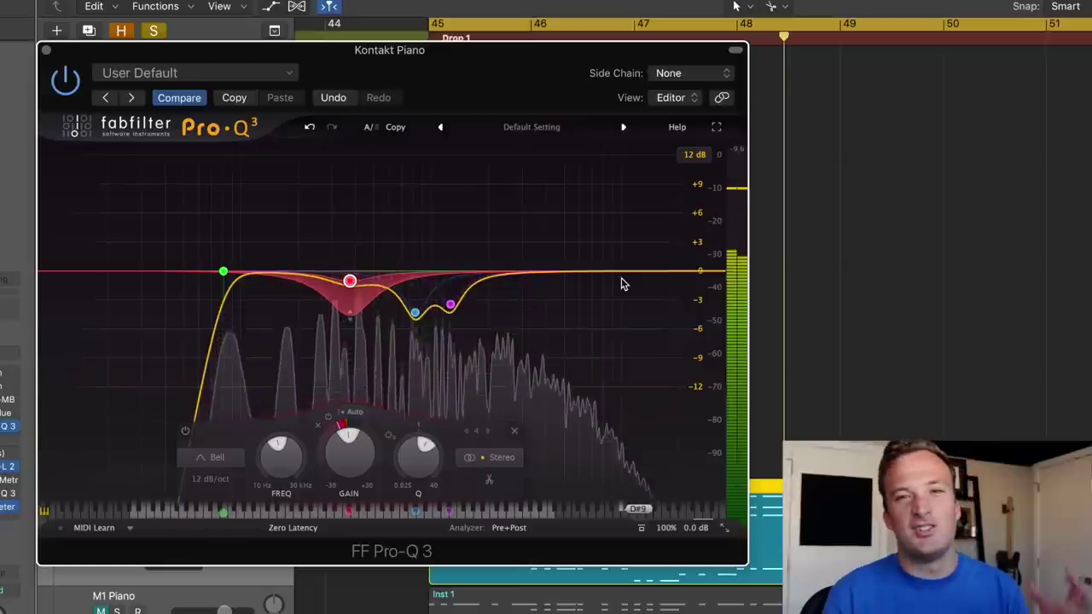
pyautogui.press('space')
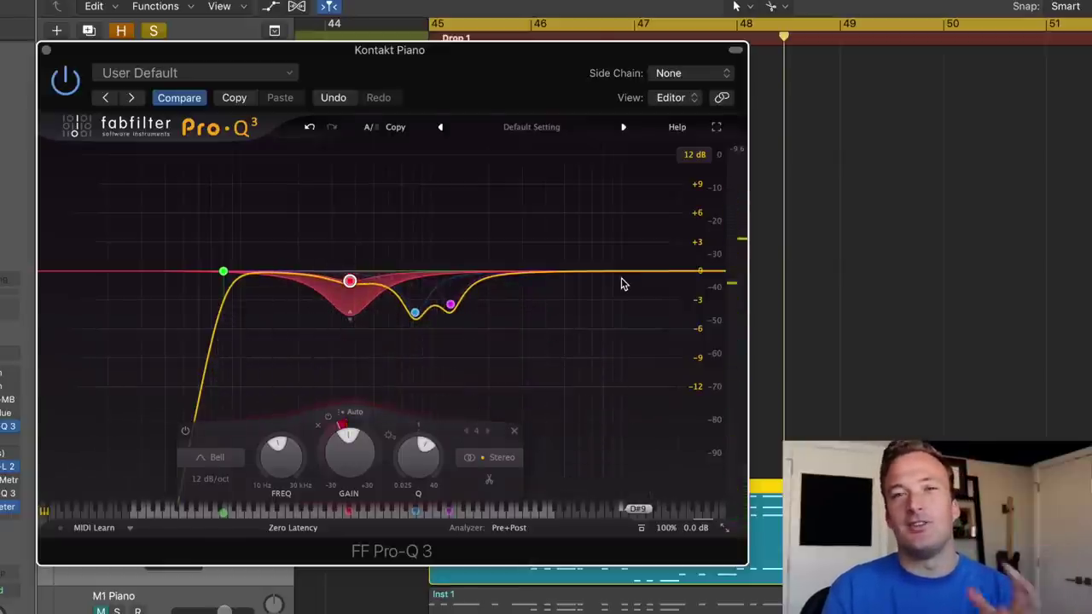
# Add a raised crossover for a second Saturn band, bypass band 1, and lower the mix to compare
pyautogui.click(453, 163)
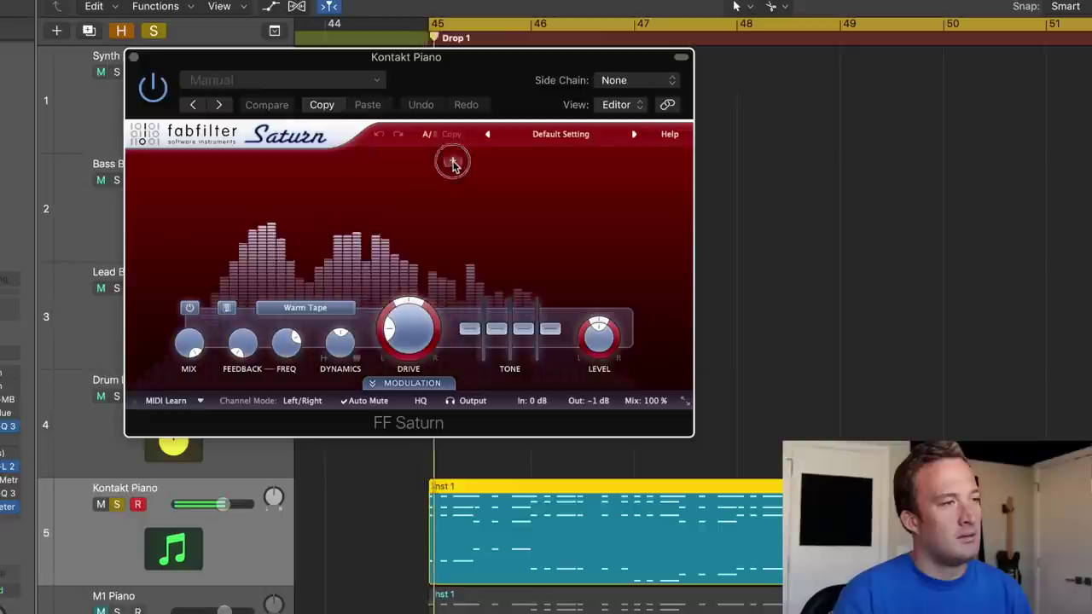
pyautogui.moveTo(453, 163); pyautogui.dragTo(636, 211)
pyautogui.click(151, 308)
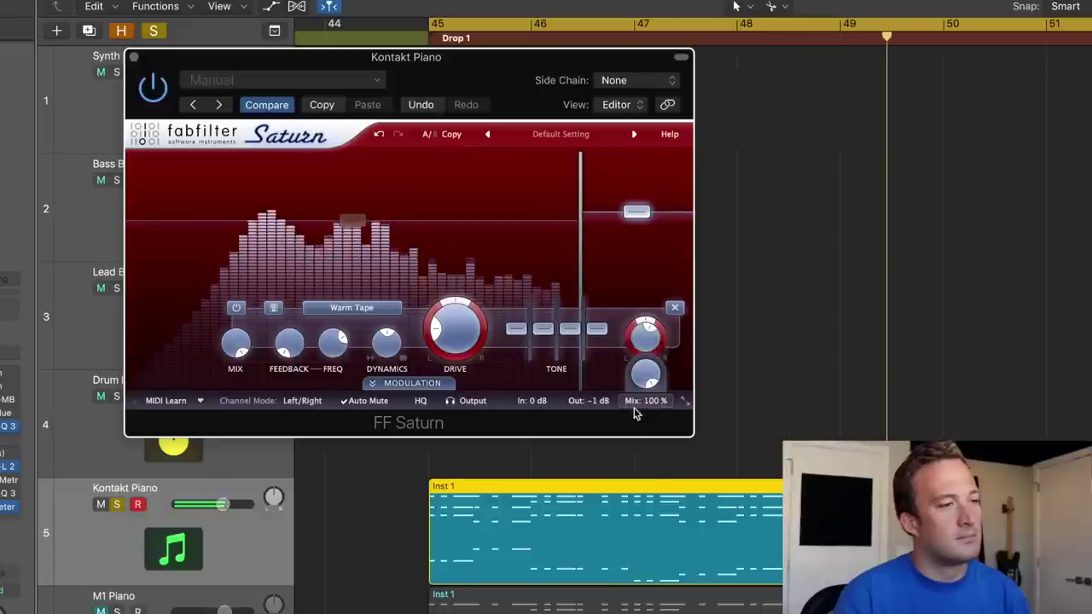
pyautogui.moveTo(636, 408); pyautogui.dragTo(639, 427)
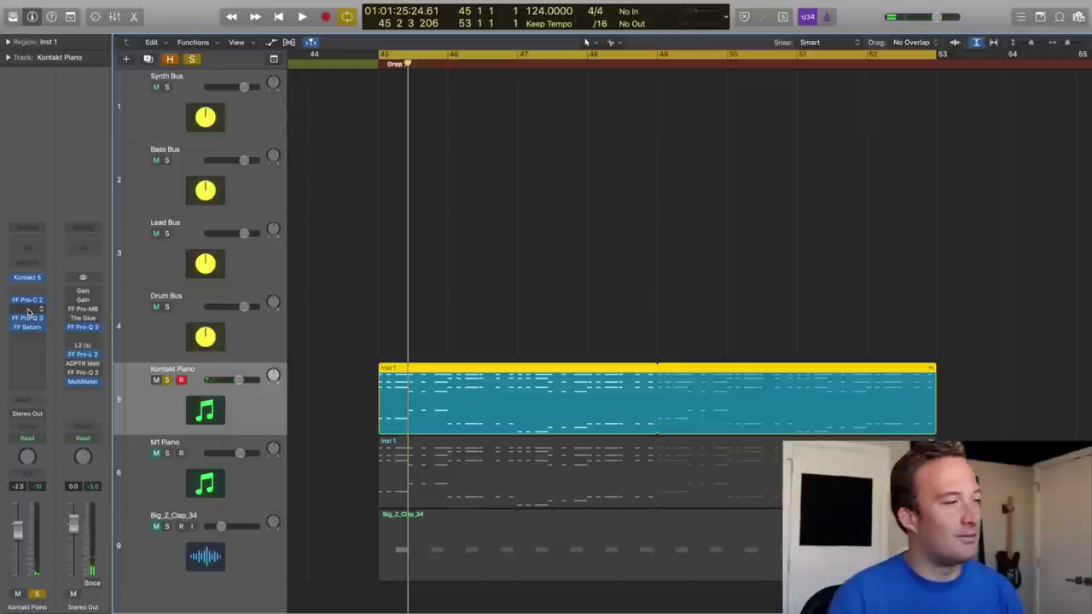
# Insert stereo oeksound soothe on the Kontakt Piano and load Henkka's Presets > Cheezy Piano
pyautogui.click(28, 310)
pyautogui.moveTo(34, 505)
pyautogui.moveTo(128, 529)
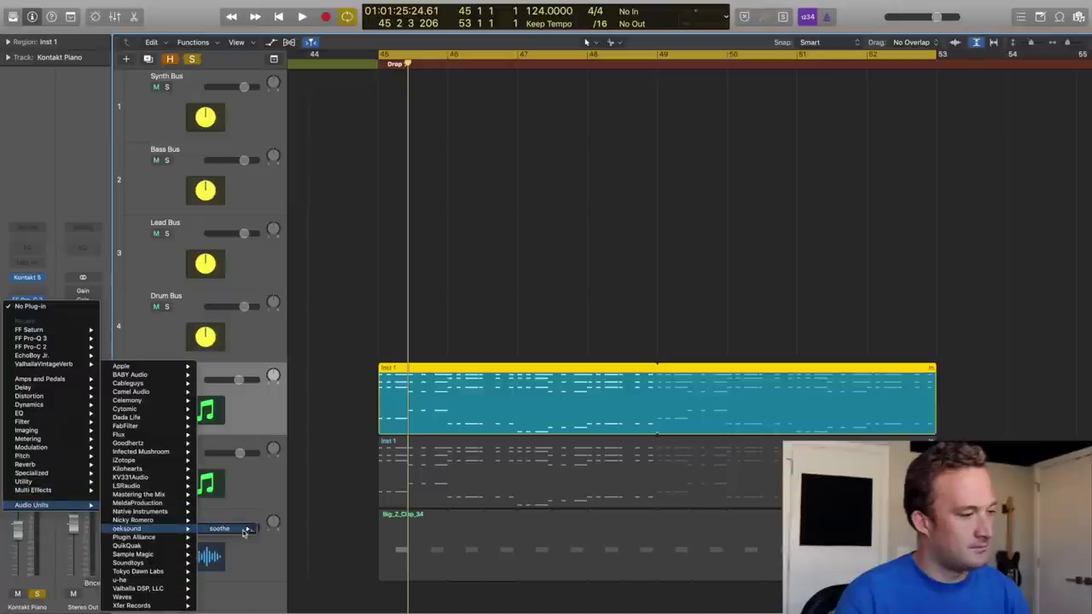
pyautogui.click(291, 530)
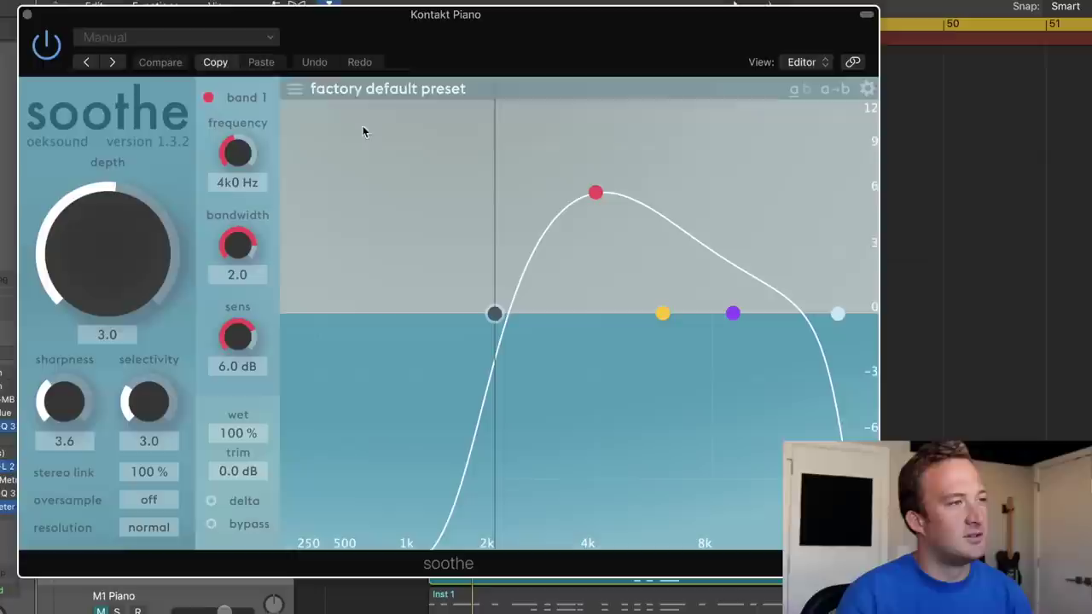
pyautogui.click(301, 88)
pyautogui.click(347, 307)
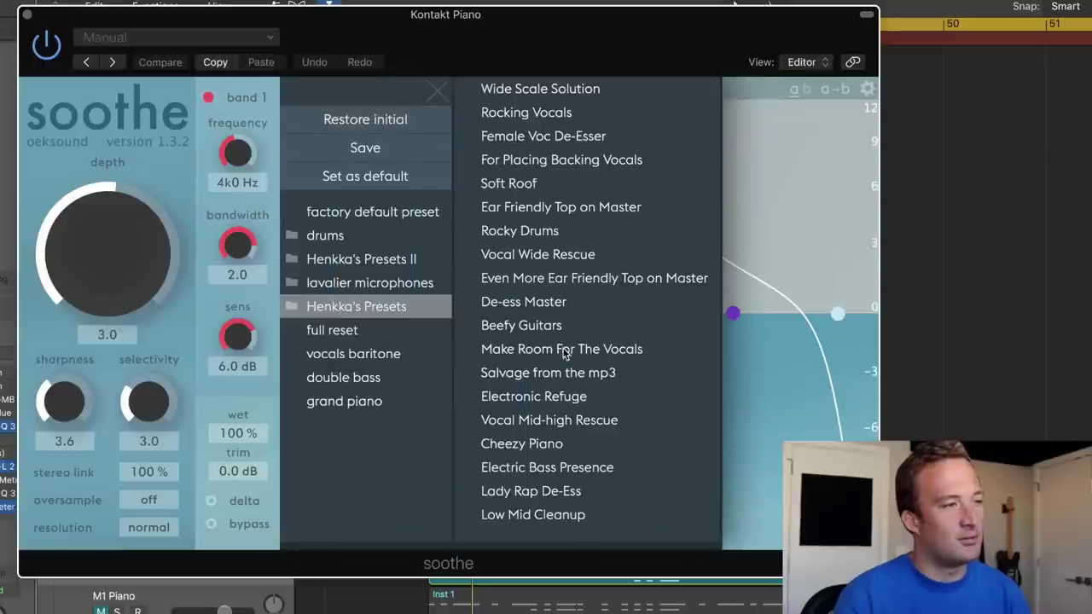
pyautogui.click(531, 445)
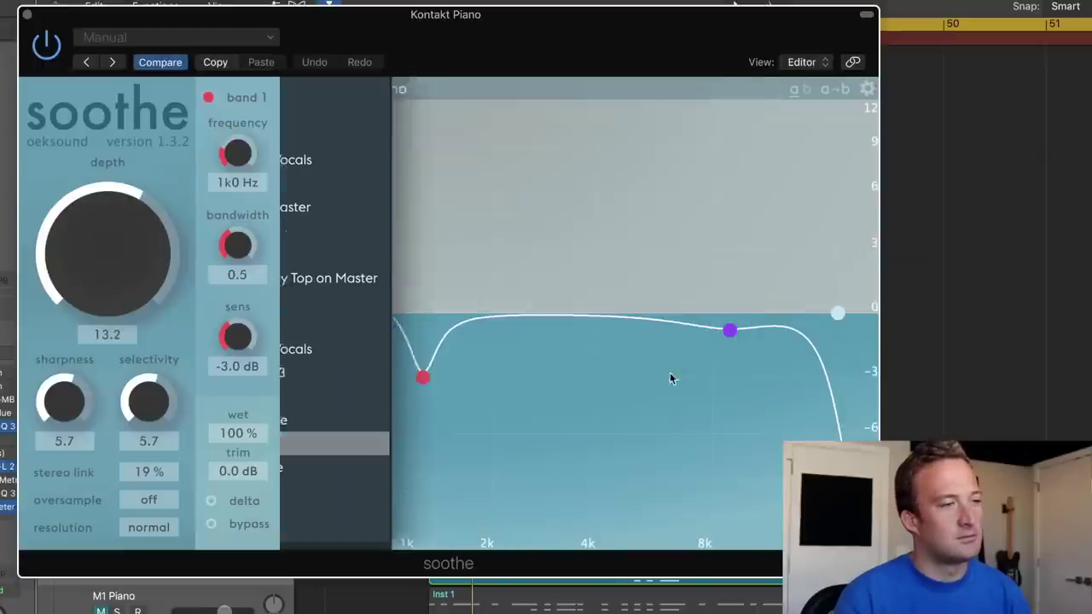
# Set soothe's depth to 9.7 and wet to 86%, comparing with bypass after each change
pyautogui.moveTo(128, 279); pyautogui.dragTo(135, 435)
pyautogui.moveTo(130, 389); pyautogui.dragTo(111, 282)
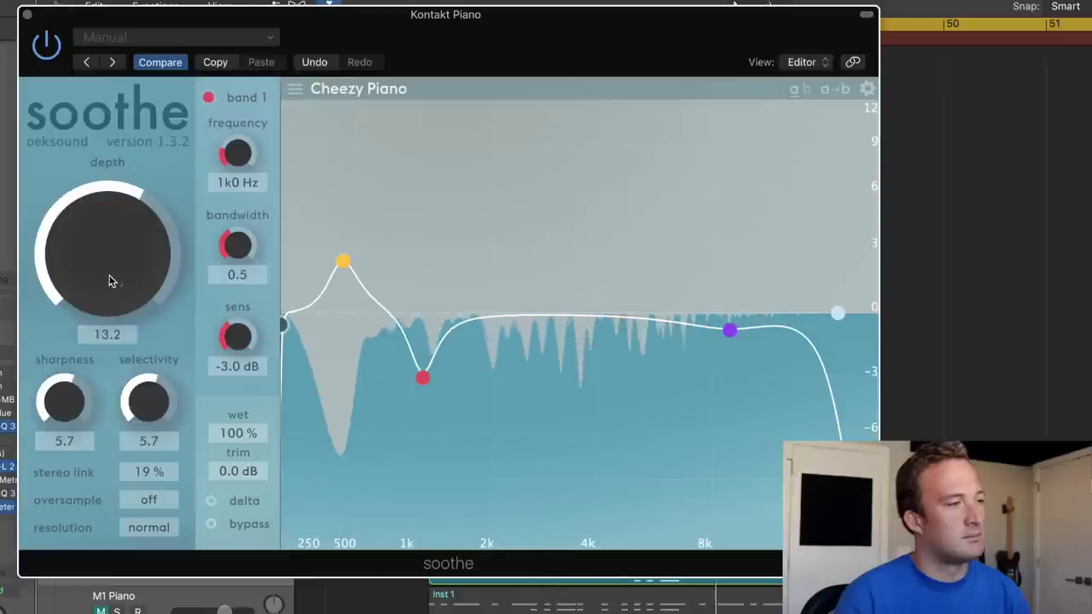
pyautogui.click(212, 525)
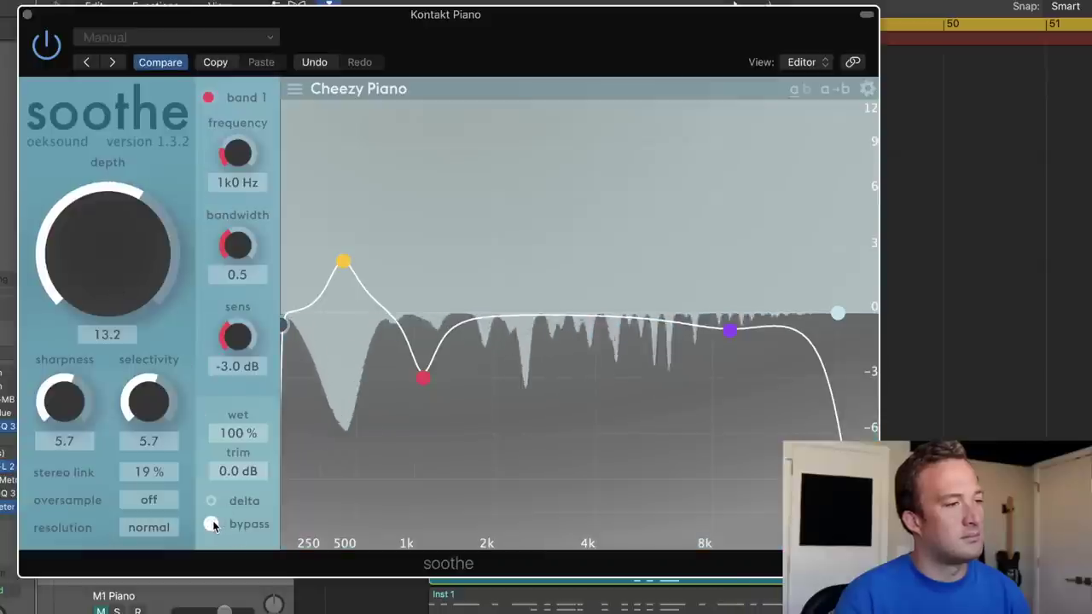
pyautogui.click(213, 525)
pyautogui.moveTo(112, 261); pyautogui.dragTo(111, 269)
pyautogui.click(212, 525)
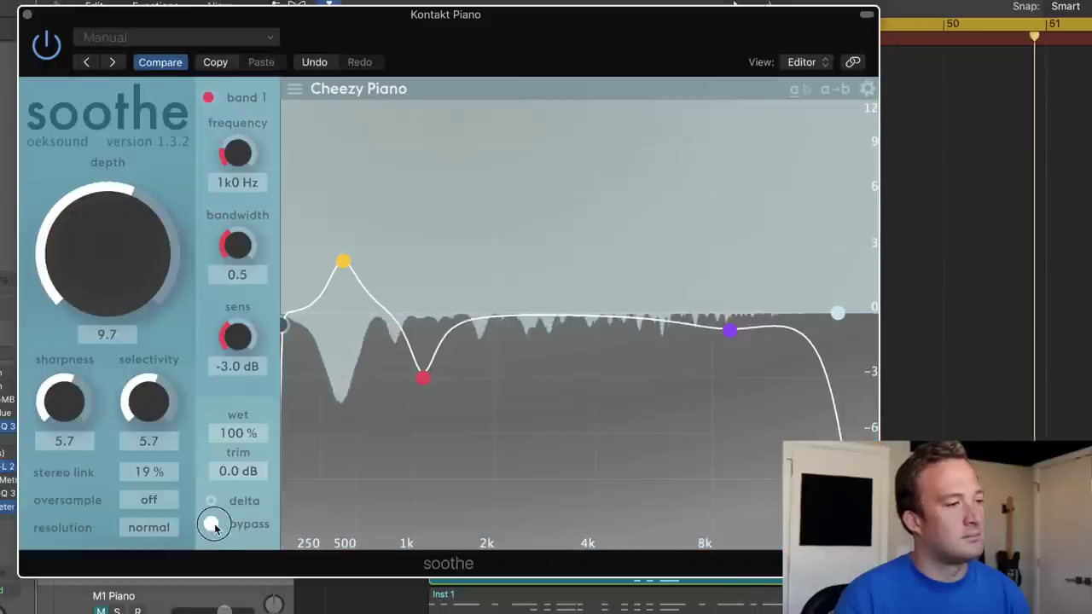
pyautogui.click(213, 525)
pyautogui.moveTo(233, 448); pyautogui.dragTo(233, 458)
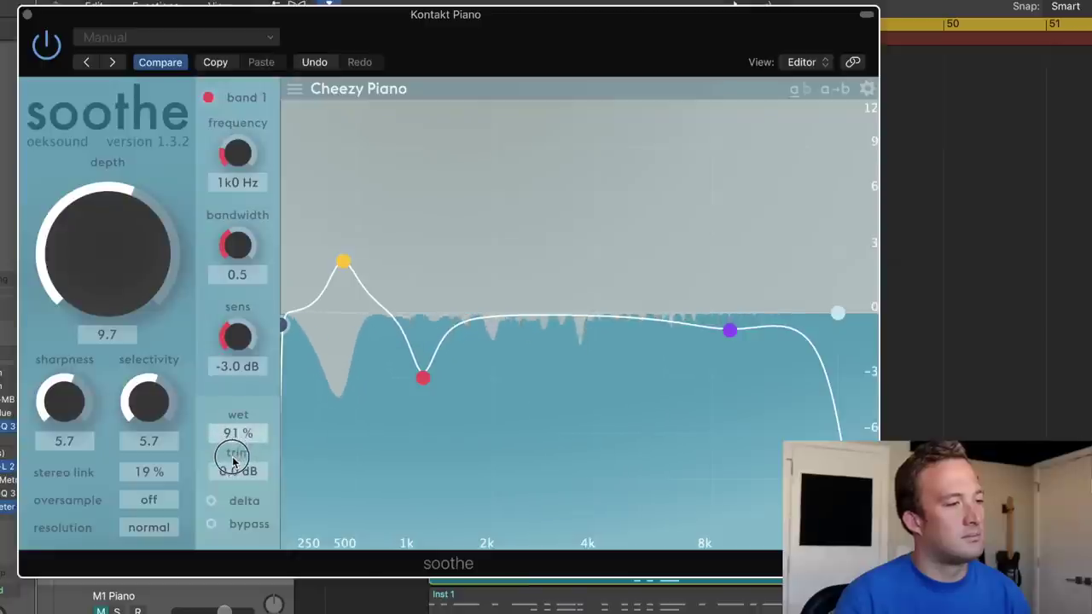
pyautogui.click(213, 524)
pyautogui.click(212, 525)
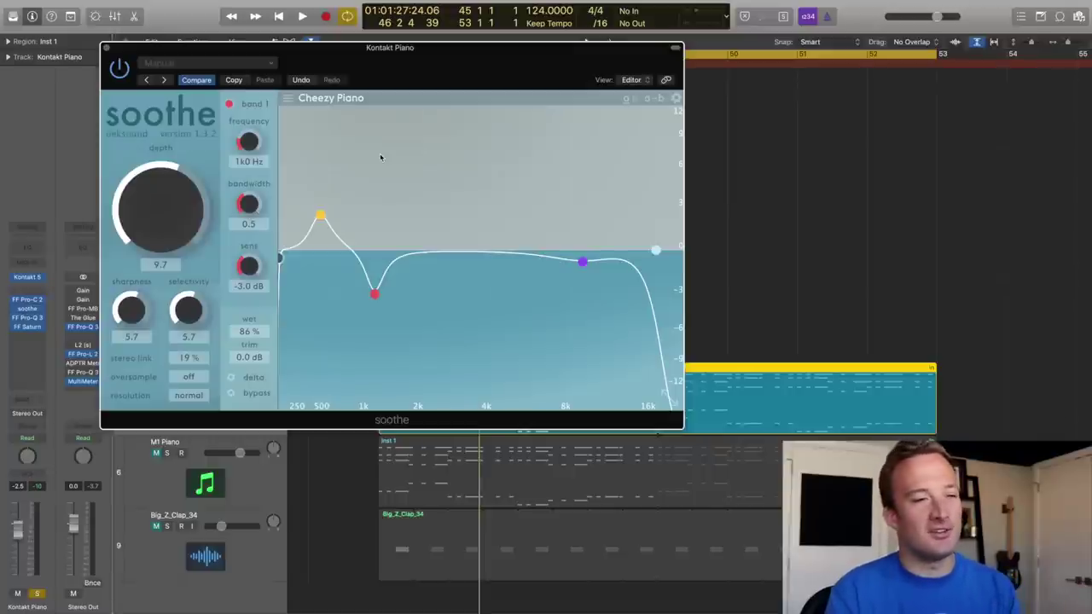
# Close soothe, copy the M1 Piano's VintageVerb and EchoBoy Jr. to Kontakt Piano in the Mixer, then audition
pyautogui.click(107, 47)
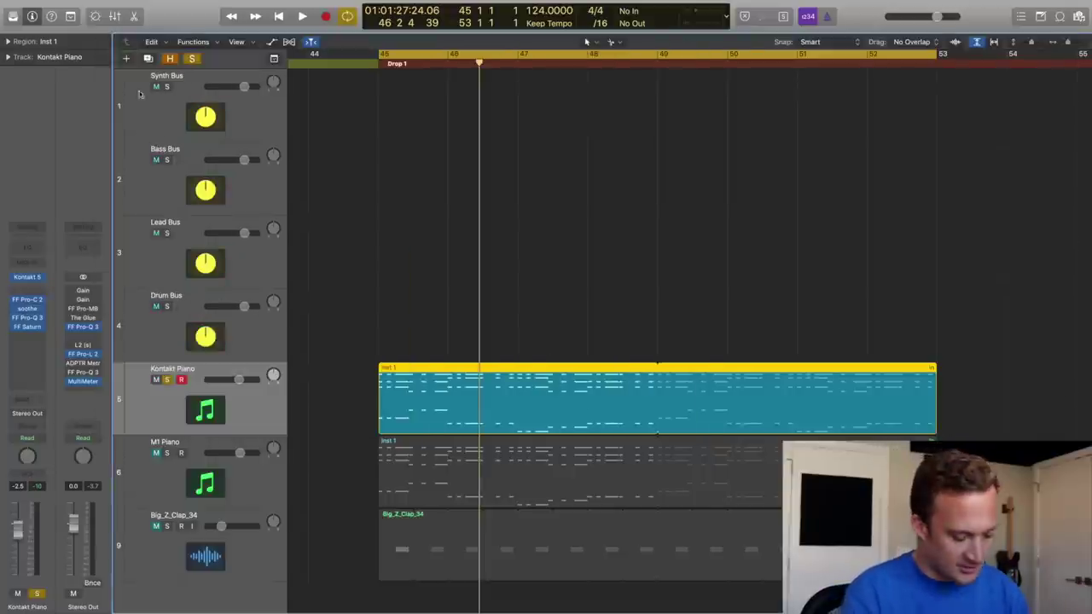
pyautogui.press('x')
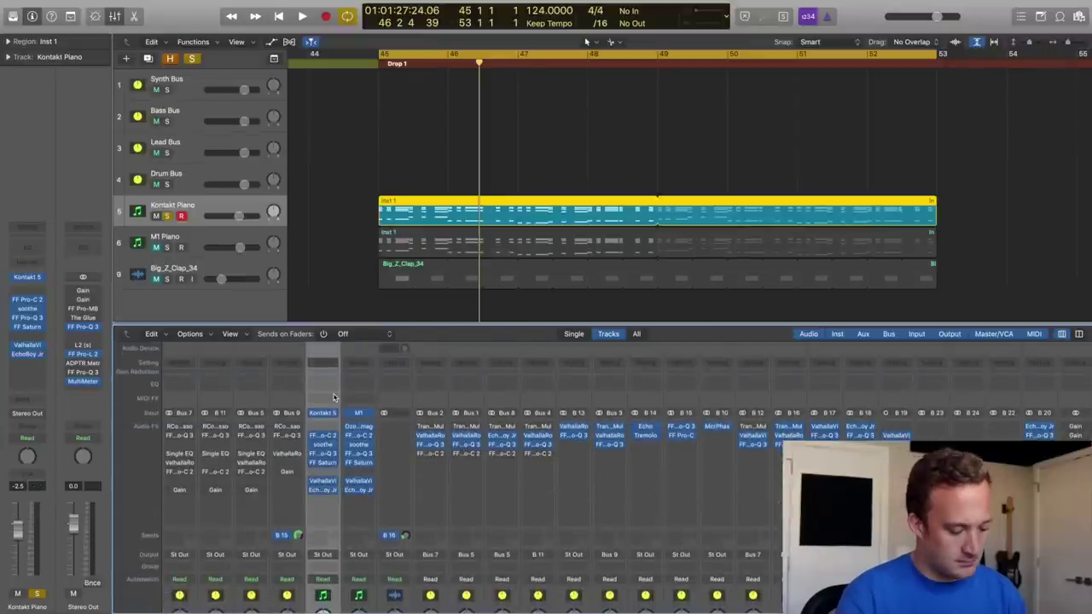
pyautogui.press('space')
pyautogui.press('x')
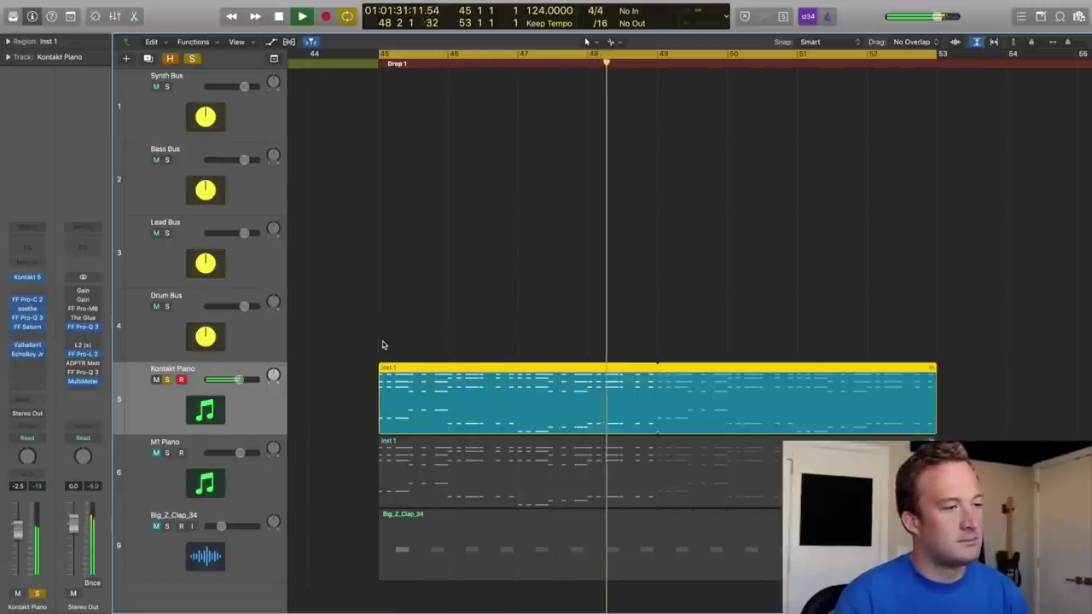
pyautogui.press('space')
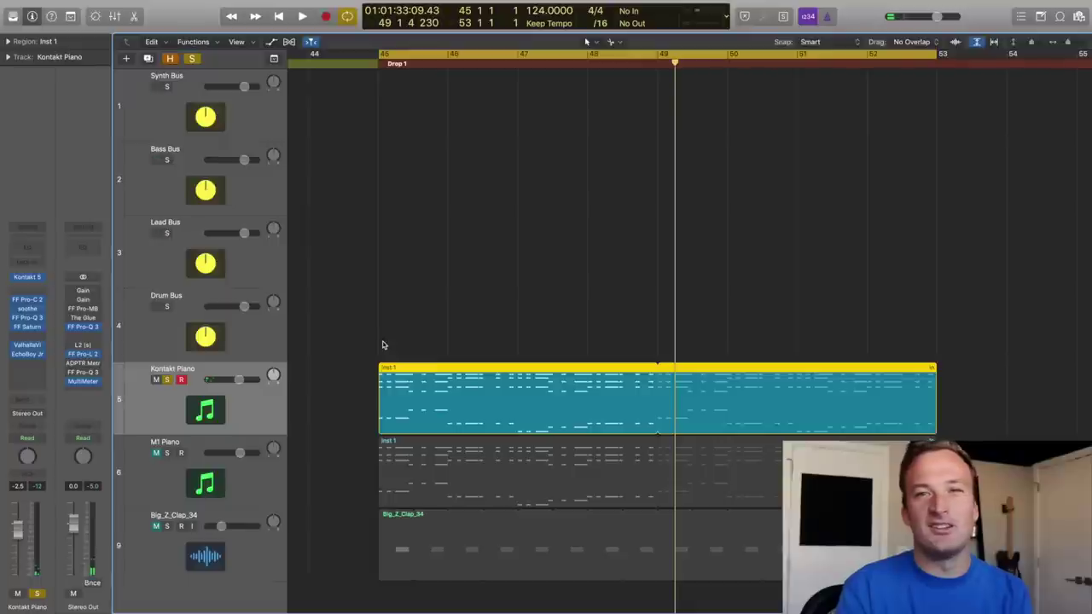
# Solo the M1 Piano during playback and insert FF Pro-Q 3 (Stereo) on the Kontakt Piano
pyautogui.press('space')
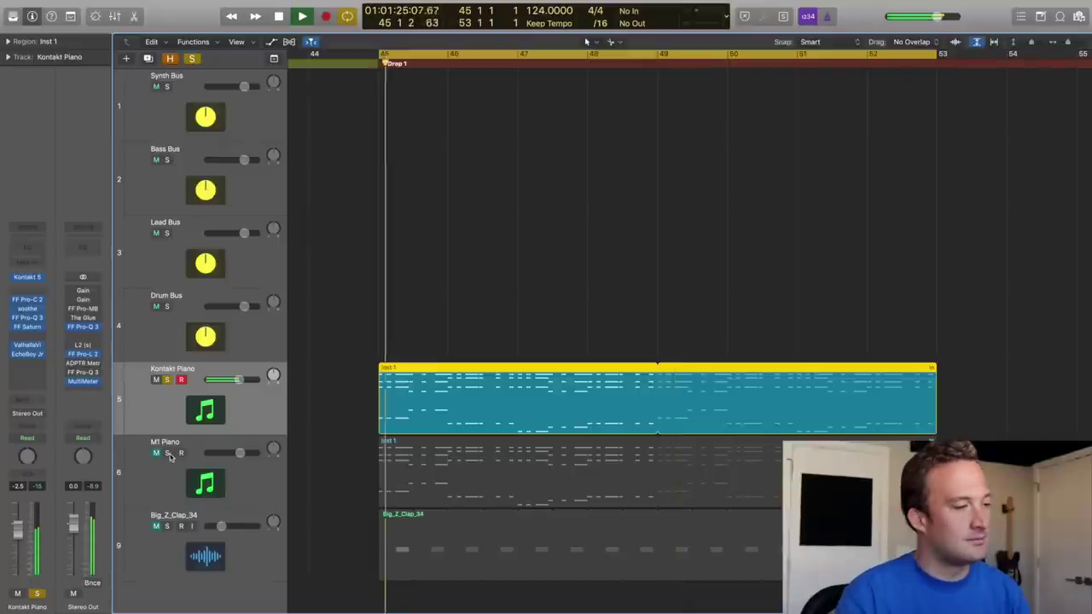
pyautogui.keyDown('shift'); pyautogui.click(202, 453); pyautogui.keyUp('shift')
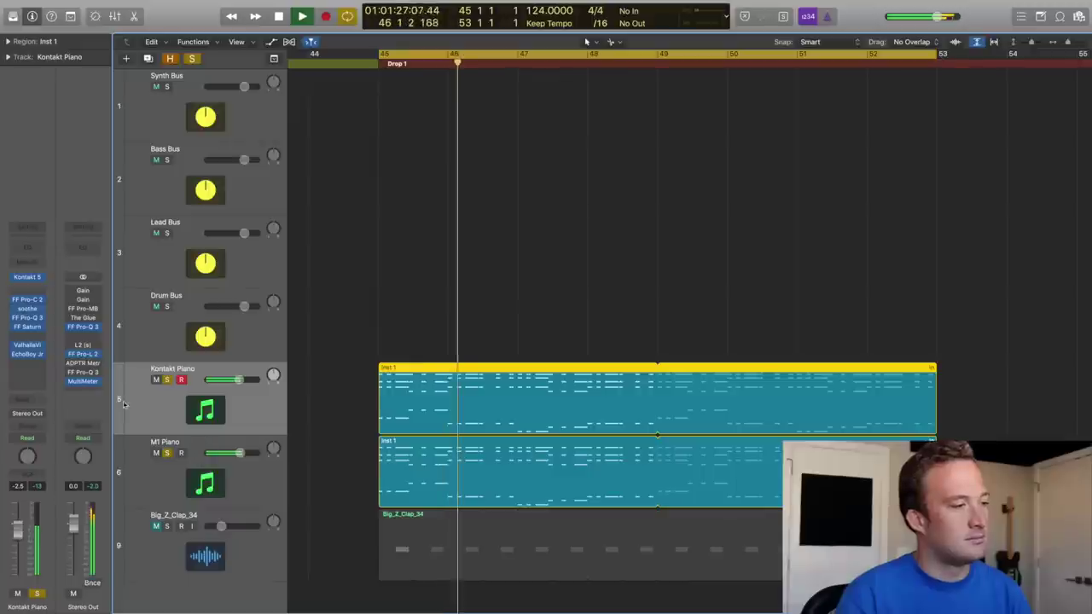
pyautogui.click(39, 374)
pyautogui.moveTo(85, 418)
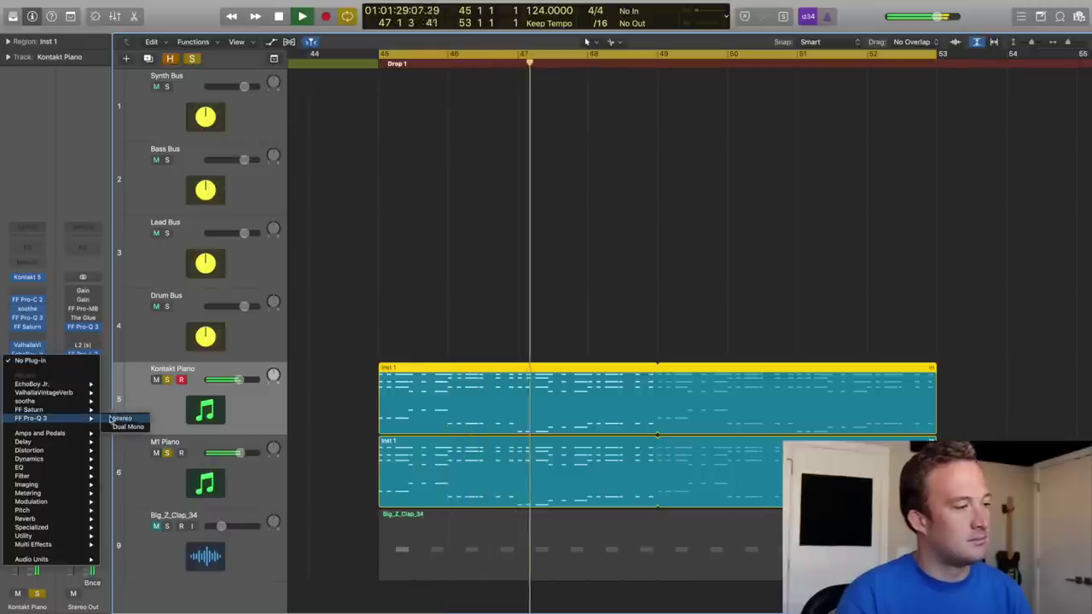
pyautogui.click(121, 418)
# Add a Pro-Q 3 high-cut band on the Kontakt Piano and pull it down to about 2.1 kHz
pyautogui.moveTo(319, 41); pyautogui.dragTo(414, 101)
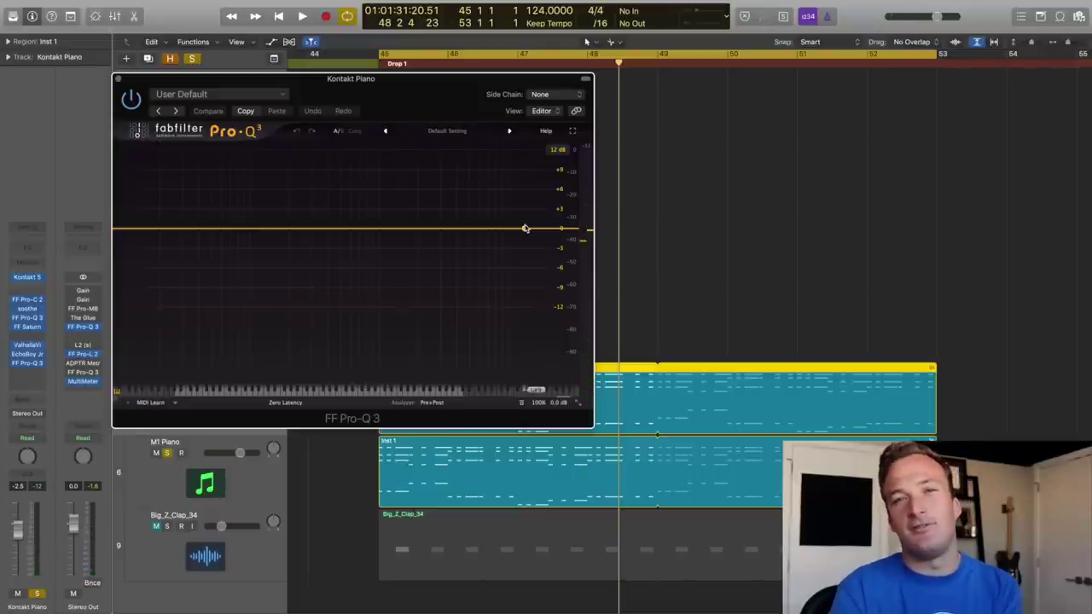
pyautogui.click(543, 226)
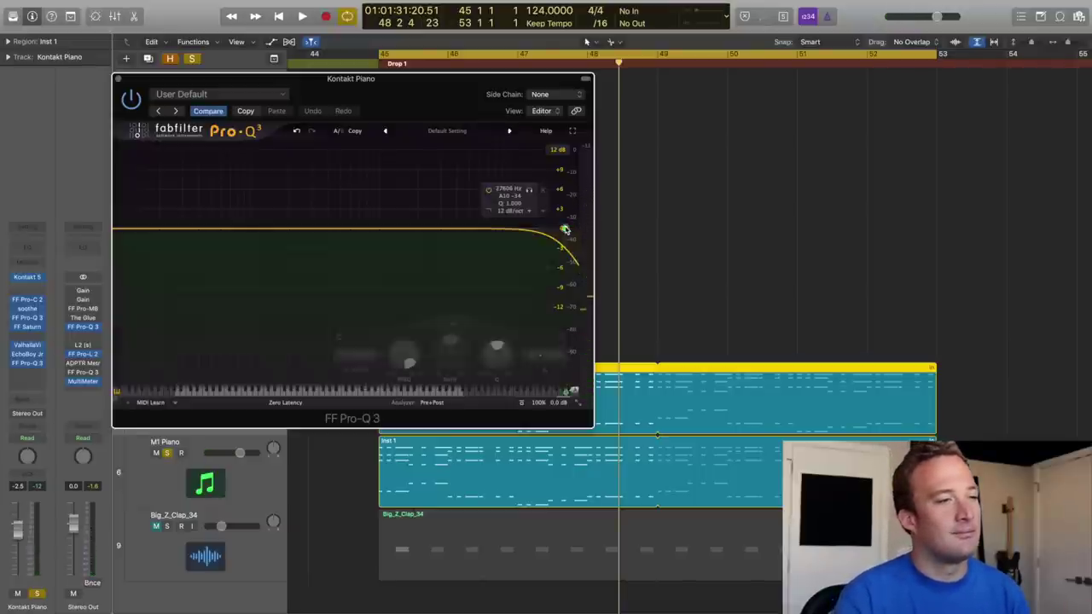
pyautogui.press('space')
pyautogui.moveTo(559, 227); pyautogui.dragTo(421, 231)
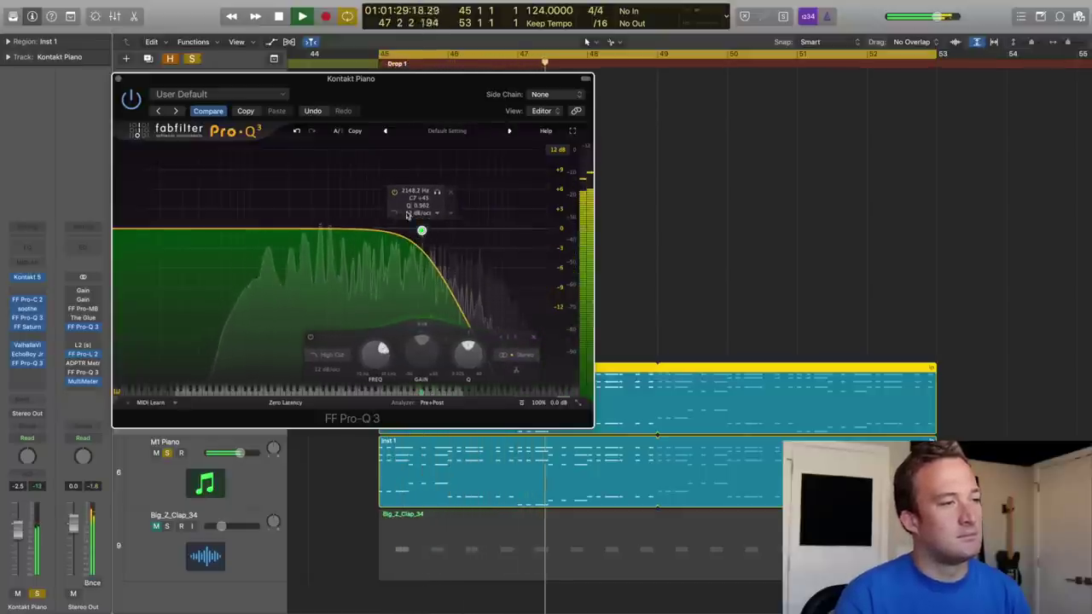
pyautogui.click(118, 79)
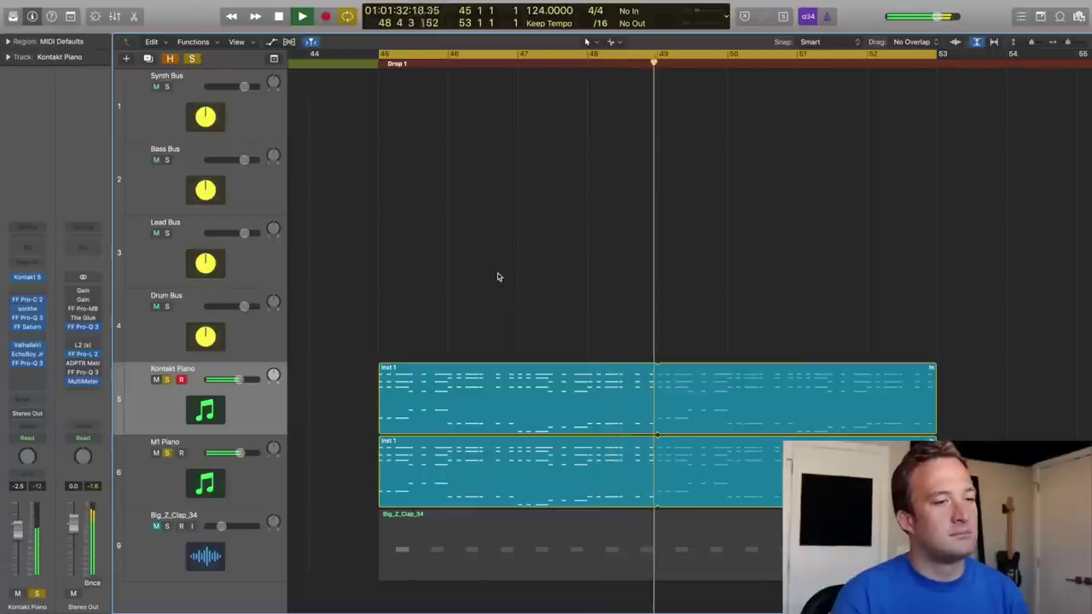